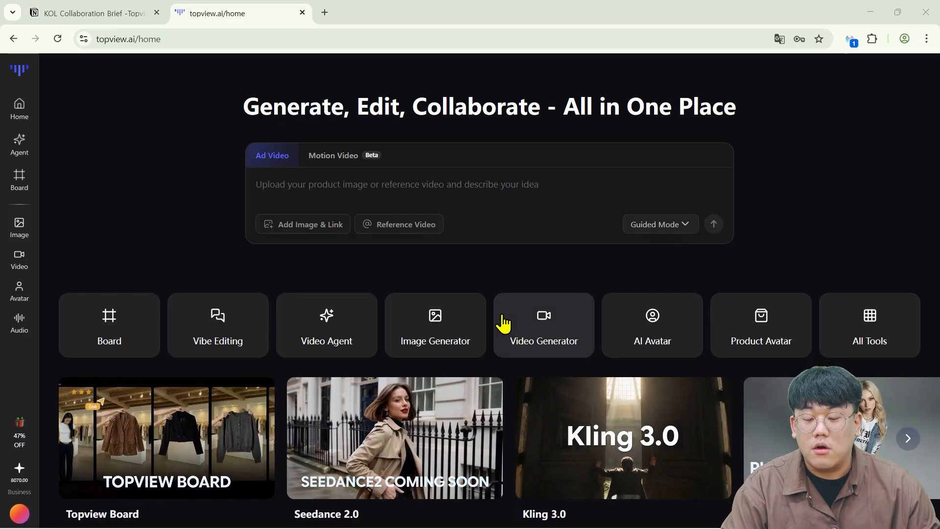
# - Look over the home page's tools and templates and open the Topview Board feature page
pyautogui.scroll(-2, 504, 321)
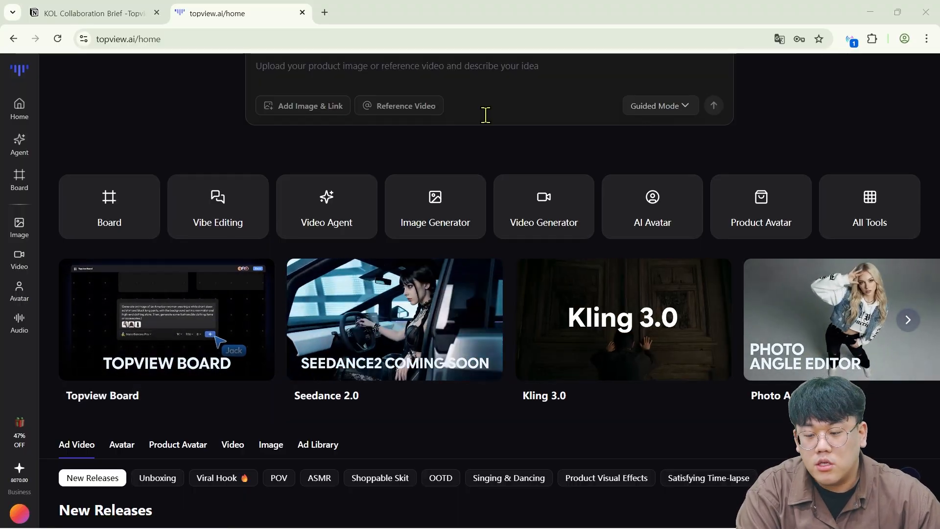
pyautogui.scroll(-3, 380, 275)
pyautogui.moveTo(43, 230)
pyautogui.scroll(-7, 395, 340)
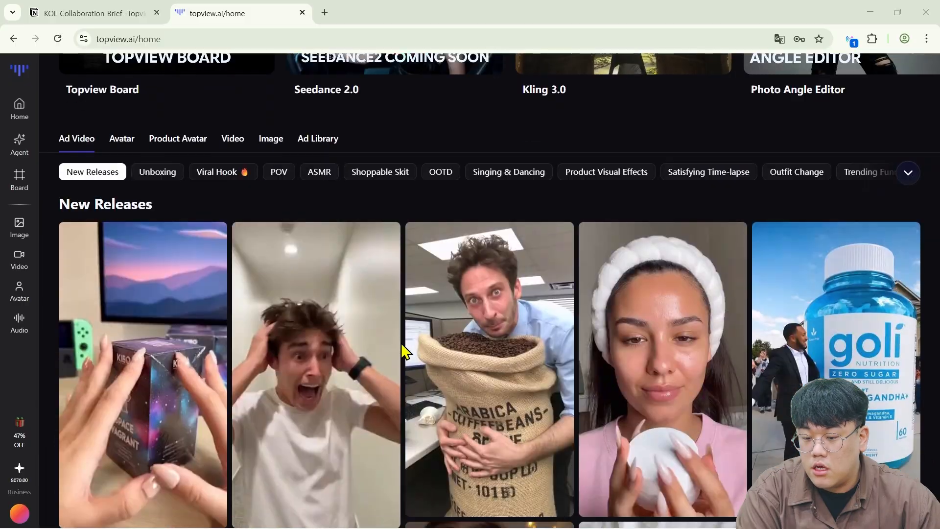
pyautogui.scroll(5, 404, 346)
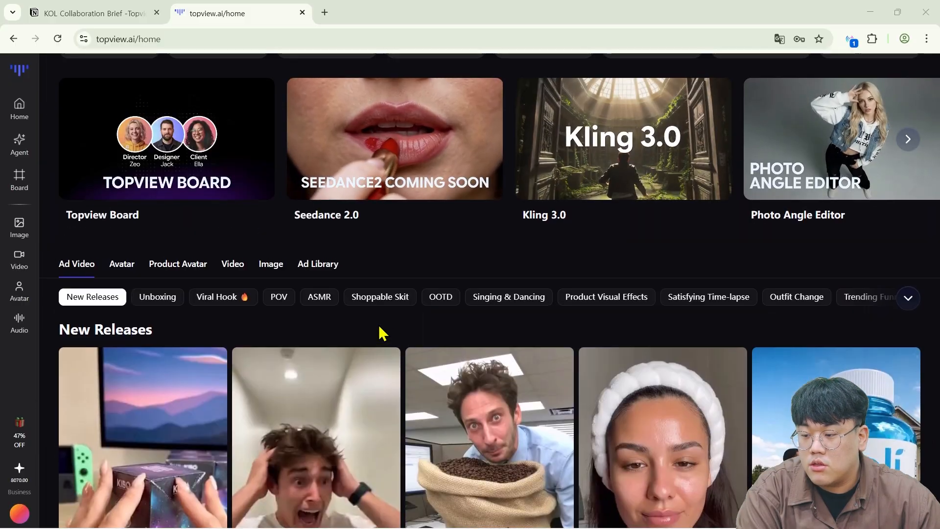
pyautogui.scroll(3, 262, 357)
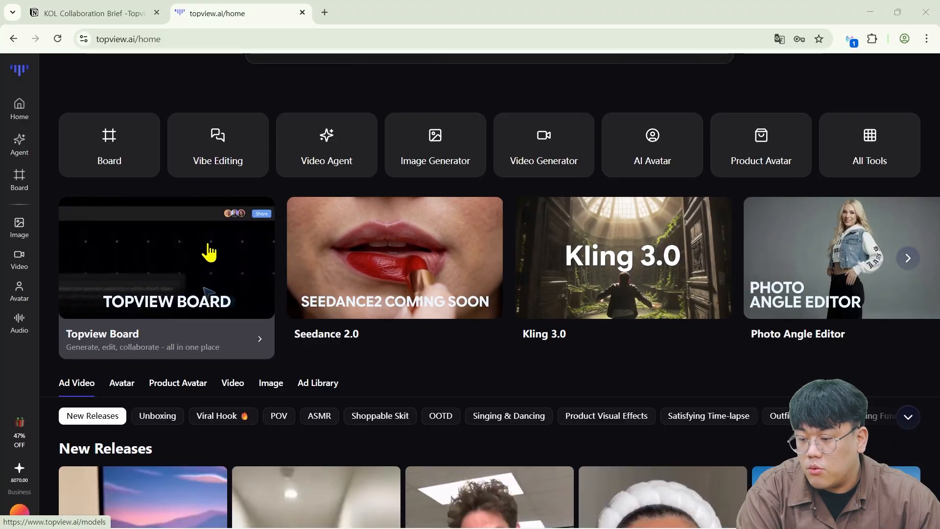
pyautogui.click(174, 278)
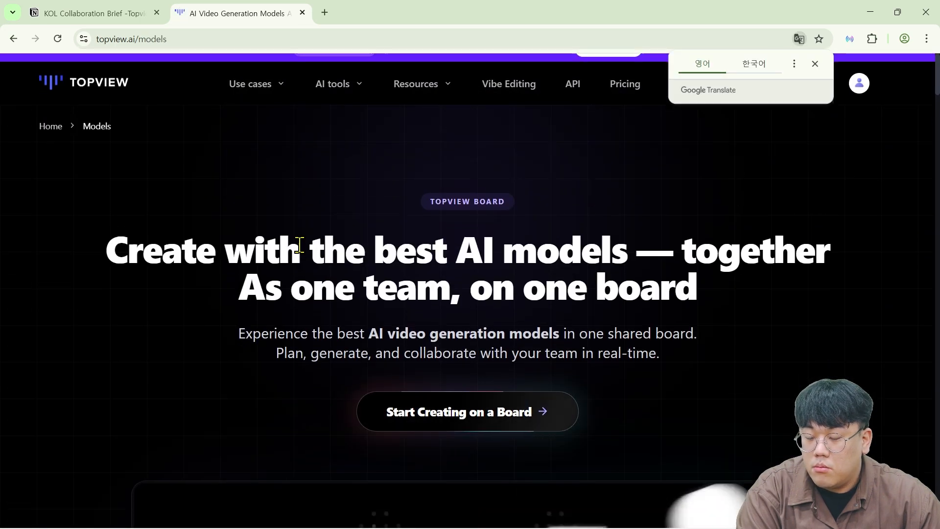
# - Examine the Topview Board page's sections on collaboration, all-in-one models and seamless creation, dismissing the translation prompt
pyautogui.scroll(-10, 314, 253)
pyautogui.scroll(-2, 308, 252)
pyautogui.scroll(5, 313, 250)
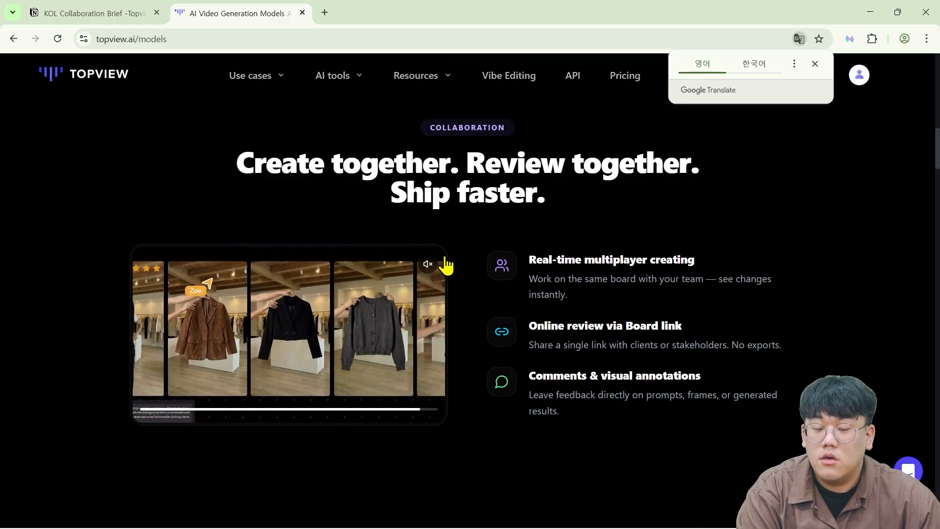
pyautogui.click(815, 64)
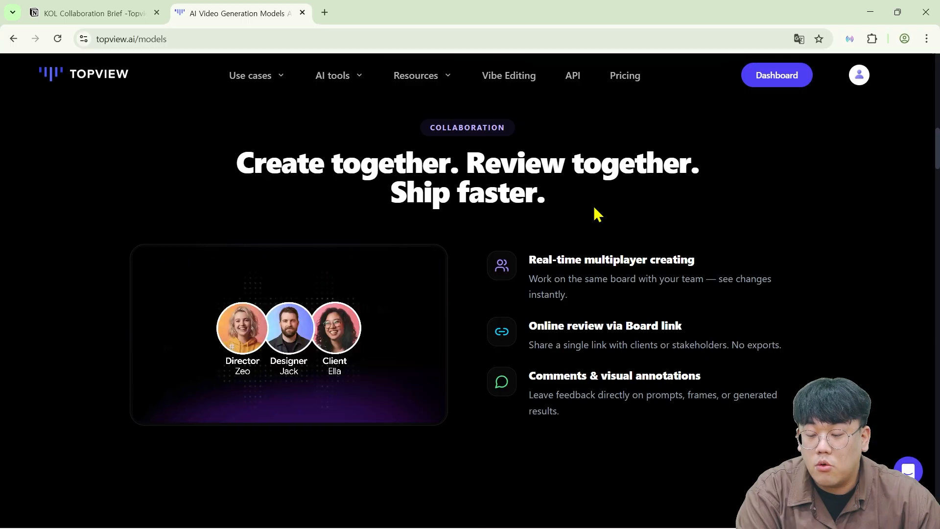
pyautogui.scroll(-10, 595, 209)
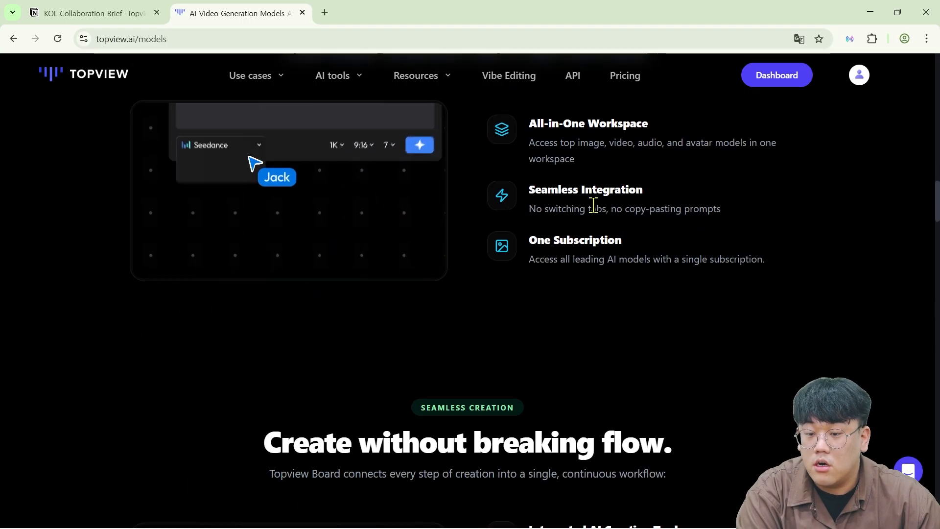
pyautogui.scroll(1, 594, 205)
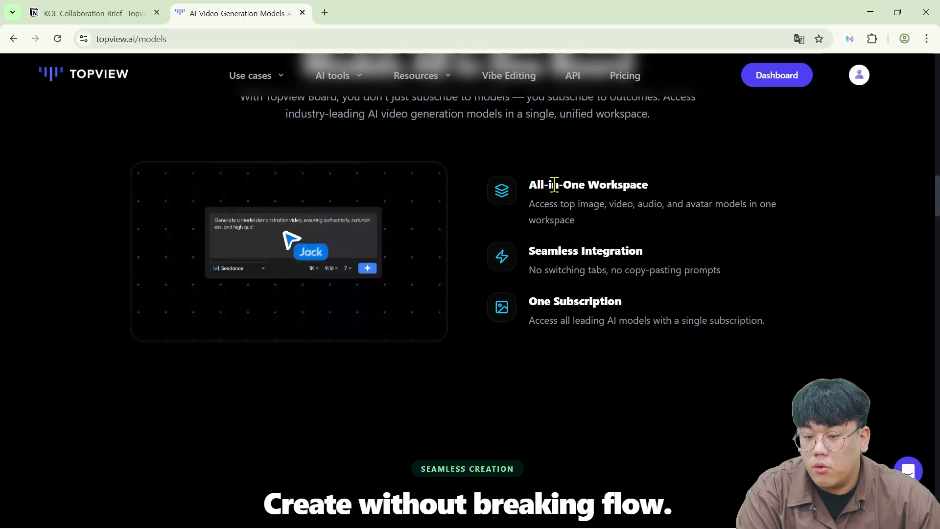
pyautogui.moveTo(554, 185); pyautogui.dragTo(664, 191)
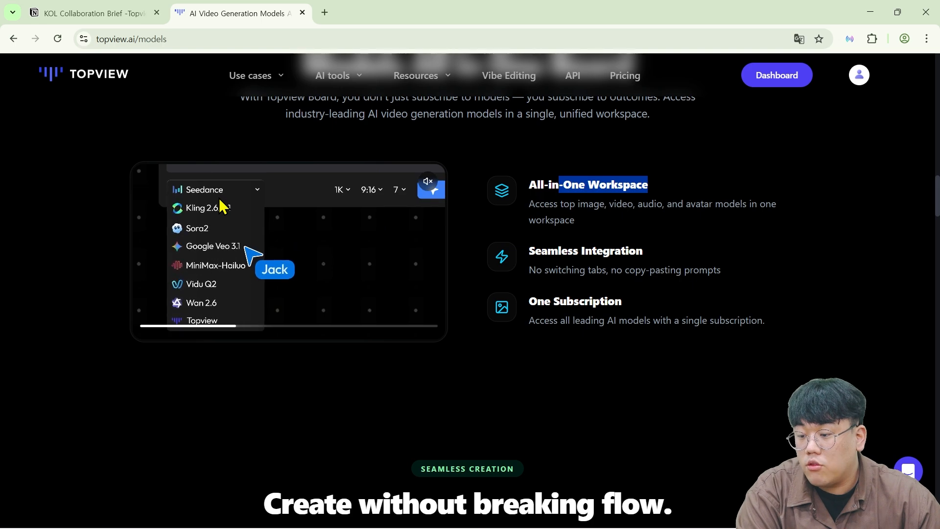
pyautogui.scroll(-4, 622, 245)
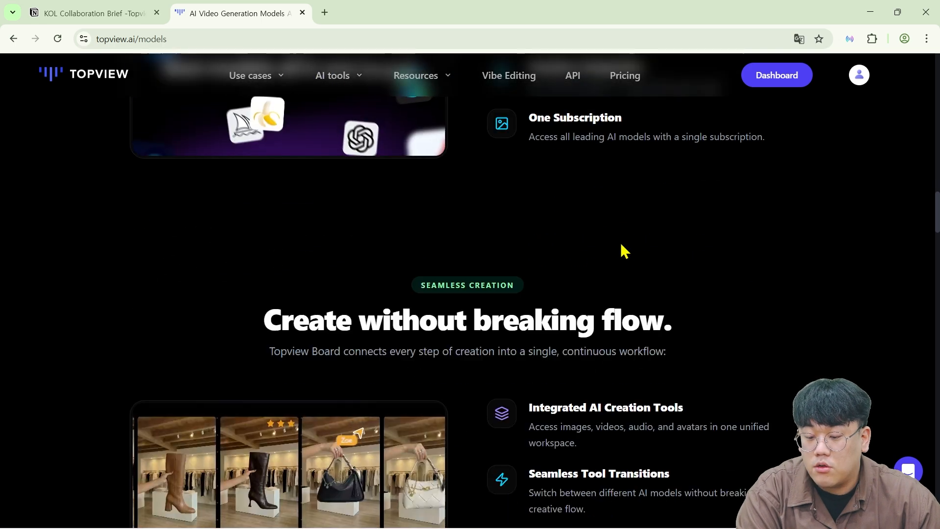
pyautogui.scroll(-5, 621, 242)
pyautogui.scroll(1, 622, 247)
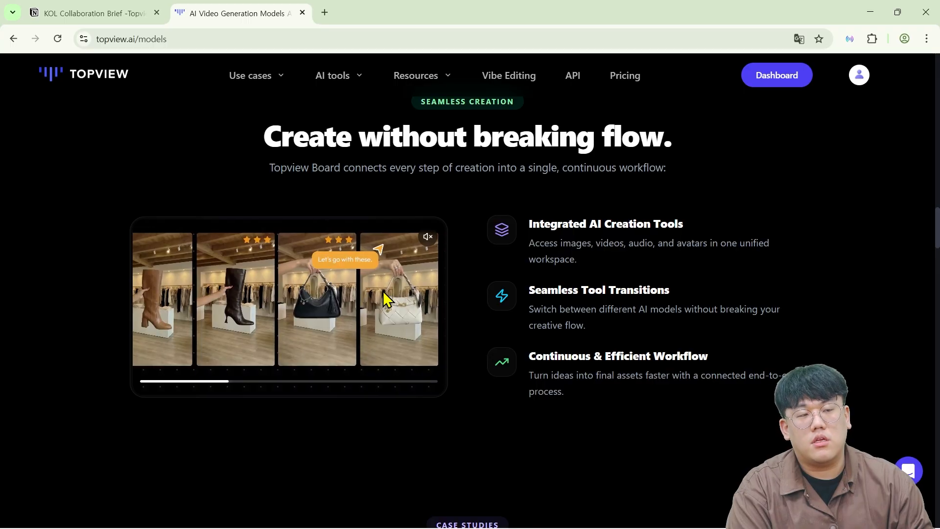
pyautogui.scroll(-10, 684, 273)
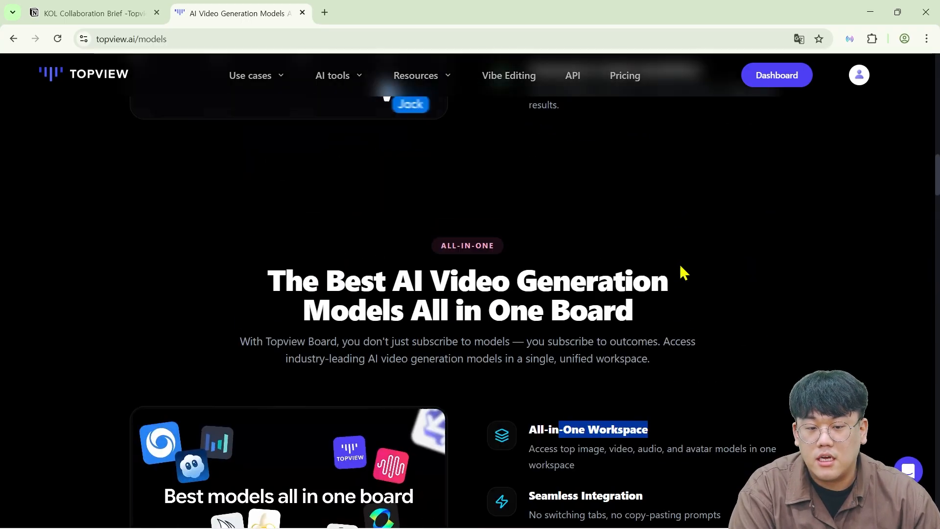
pyautogui.scroll(15, 684, 272)
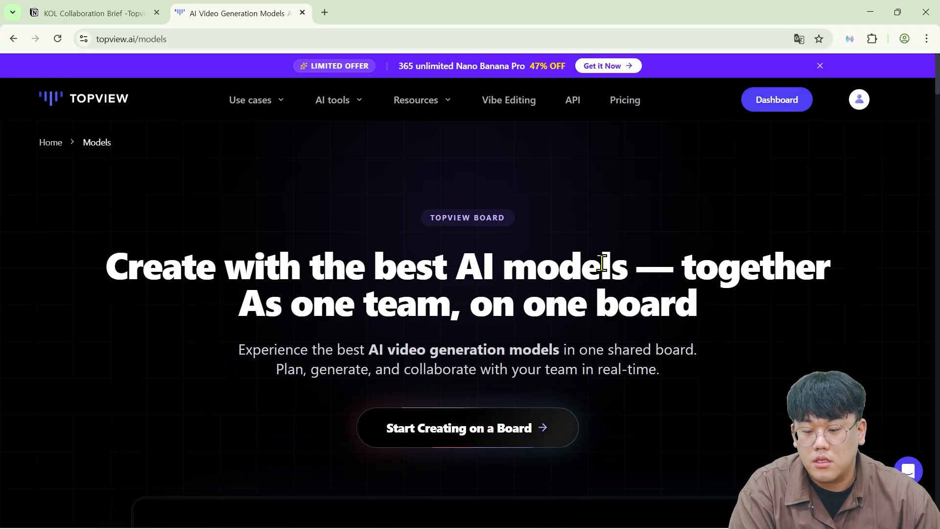
# - Start creating on a board from the feature page, look over the existing boards and create a new board
pyautogui.click(468, 439)
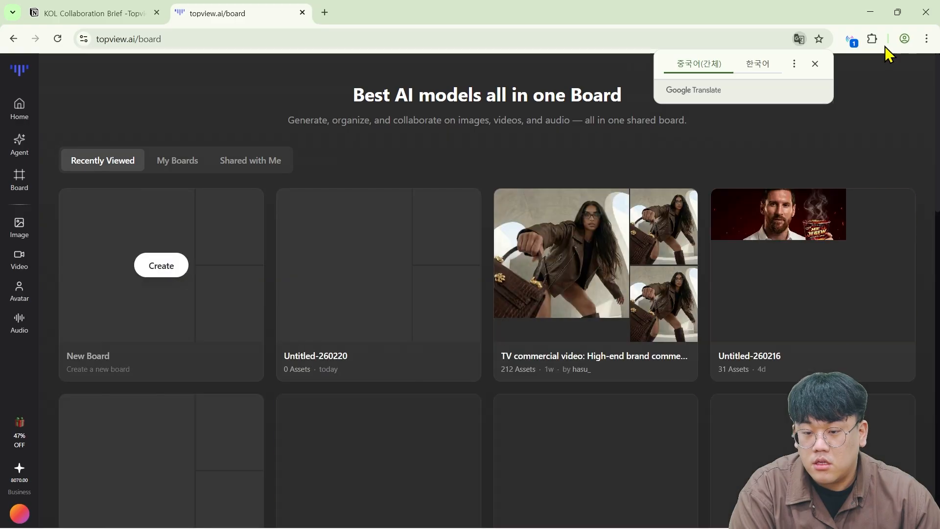
pyautogui.click(815, 63)
pyautogui.scroll(-5, 734, 157)
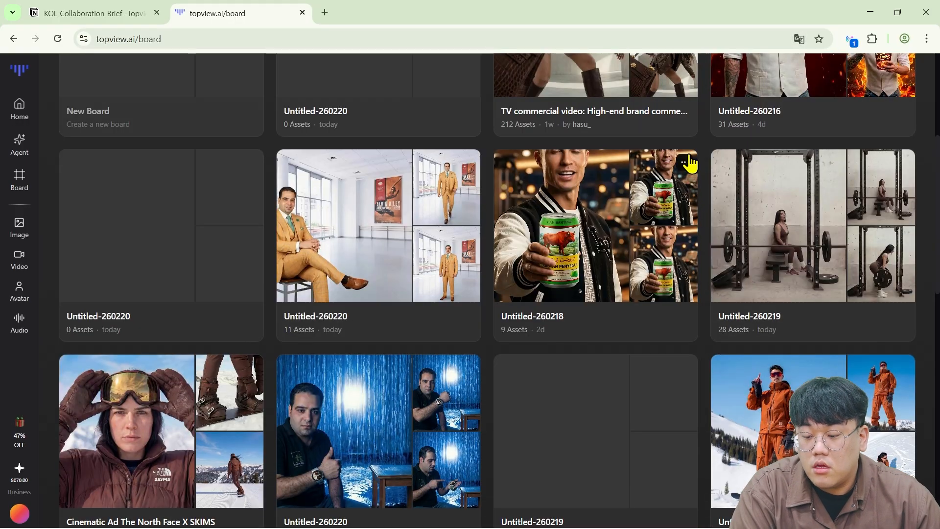
pyautogui.scroll(-9, 689, 166)
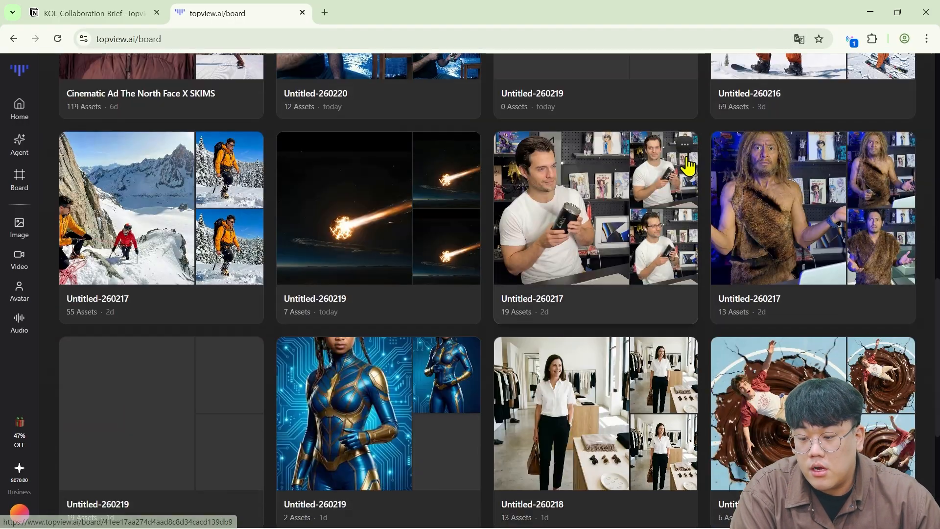
pyautogui.scroll(14, 370, 194)
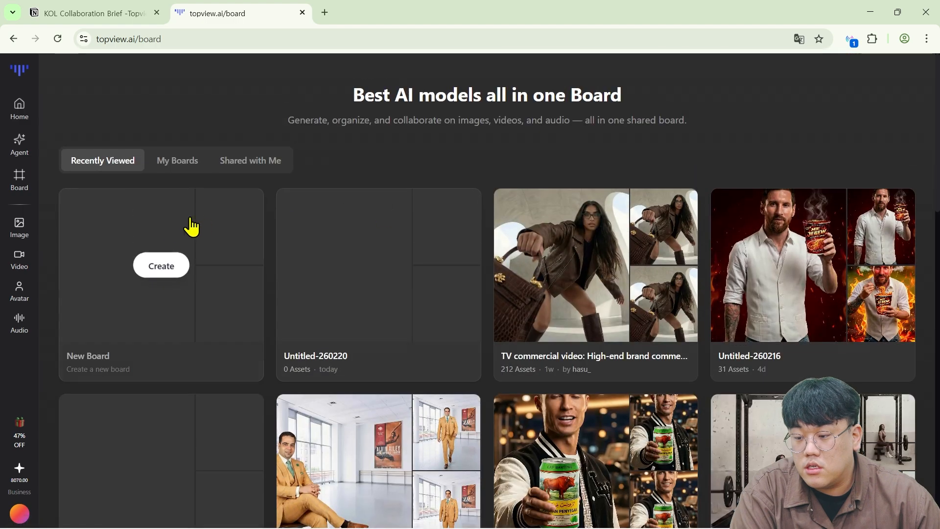
pyautogui.click(170, 252)
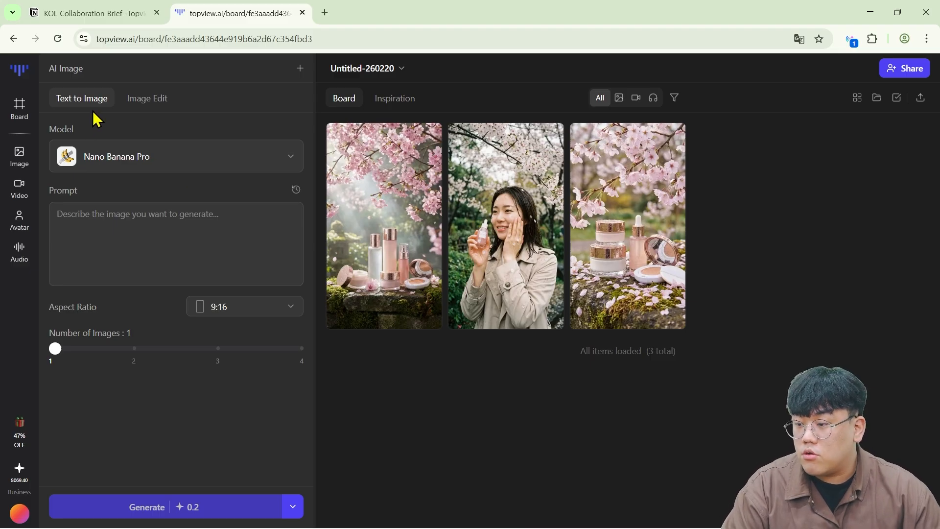
# - Review the models offered for Text to Image, including the Nano Banana and Seedream variants, keeping Nano Banana Pro
pyautogui.click(120, 167)
pyautogui.moveTo(152, 206)
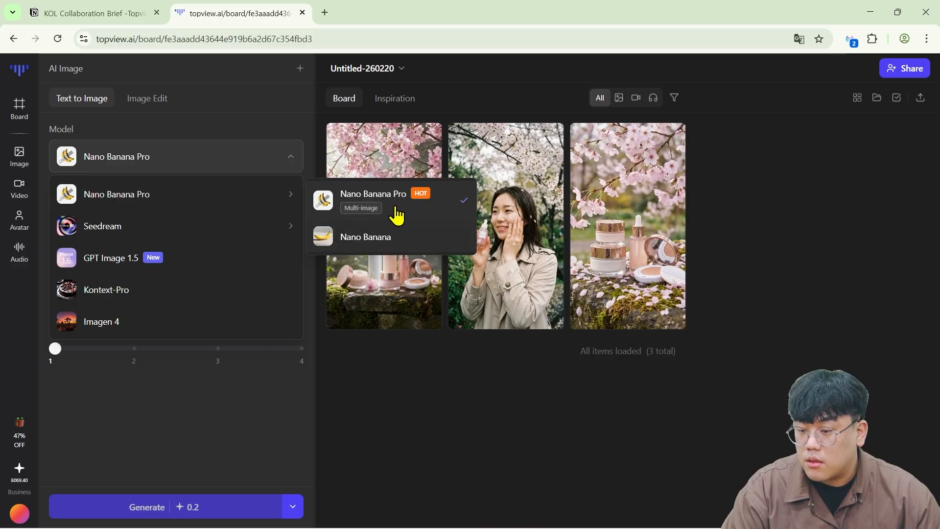
pyautogui.moveTo(168, 234)
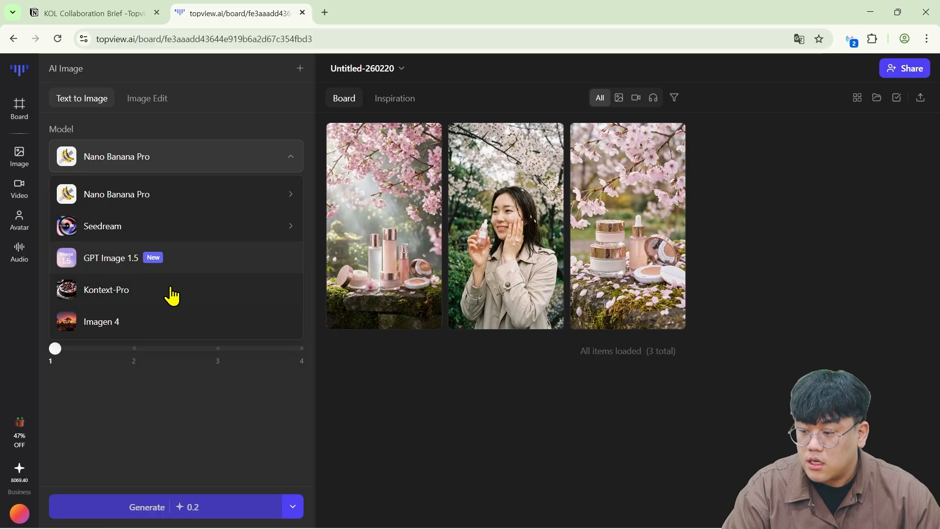
pyautogui.click(181, 407)
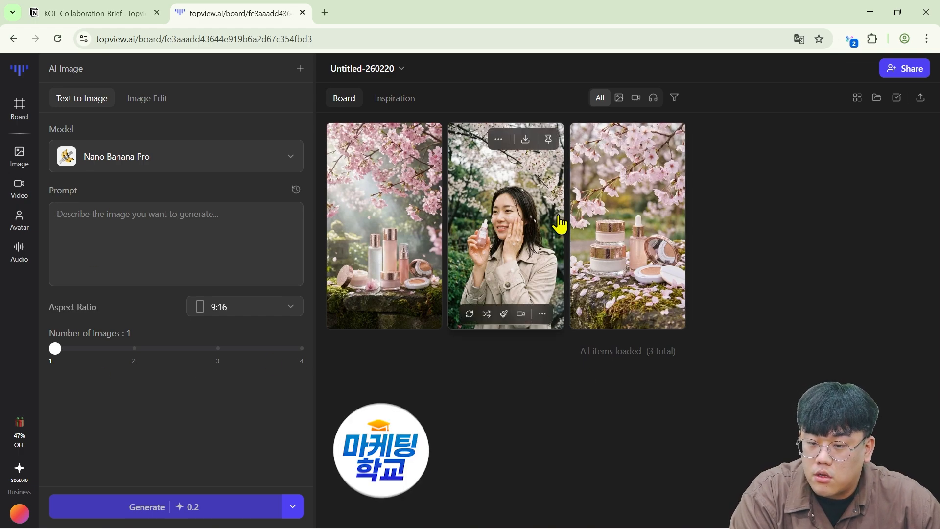
# - Open the first cherry-blossom cosmetics image, review its prompt information and comments, and return to the board
pyautogui.click(392, 226)
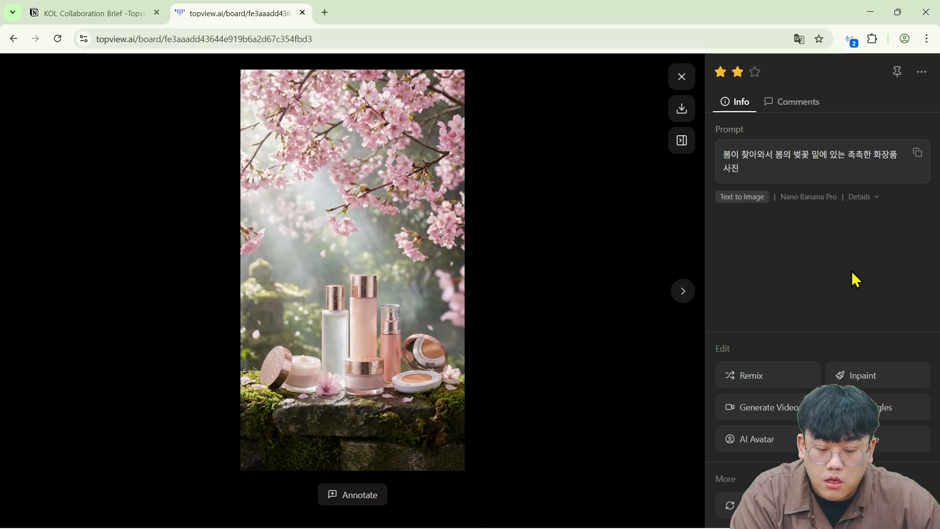
pyautogui.click(814, 108)
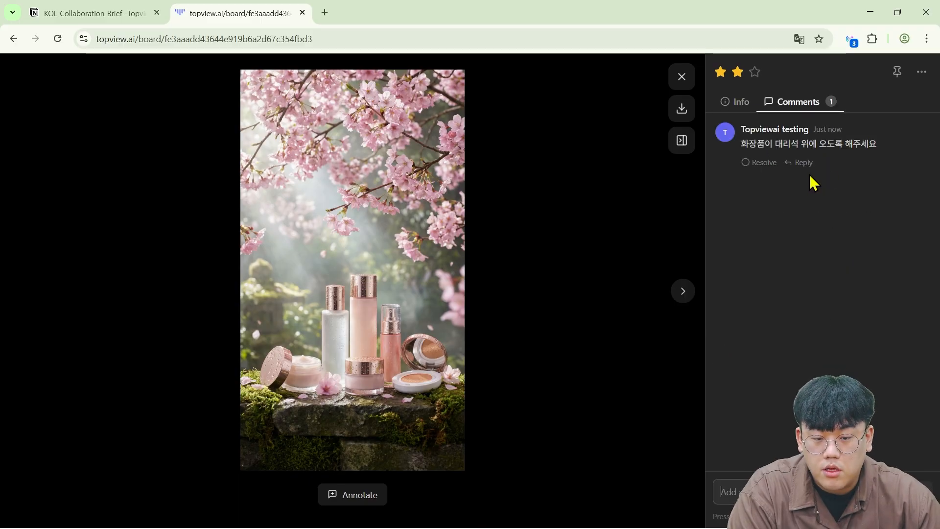
pyautogui.click(727, 104)
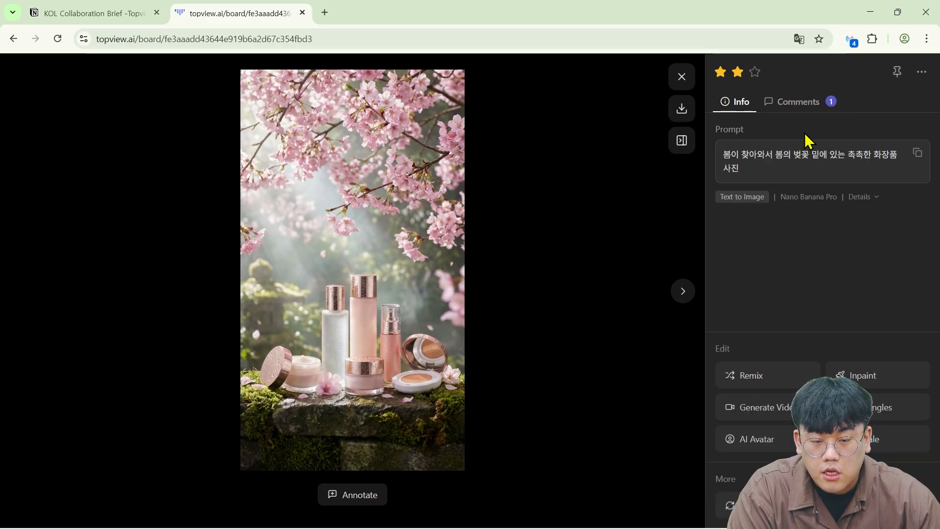
pyautogui.click(815, 104)
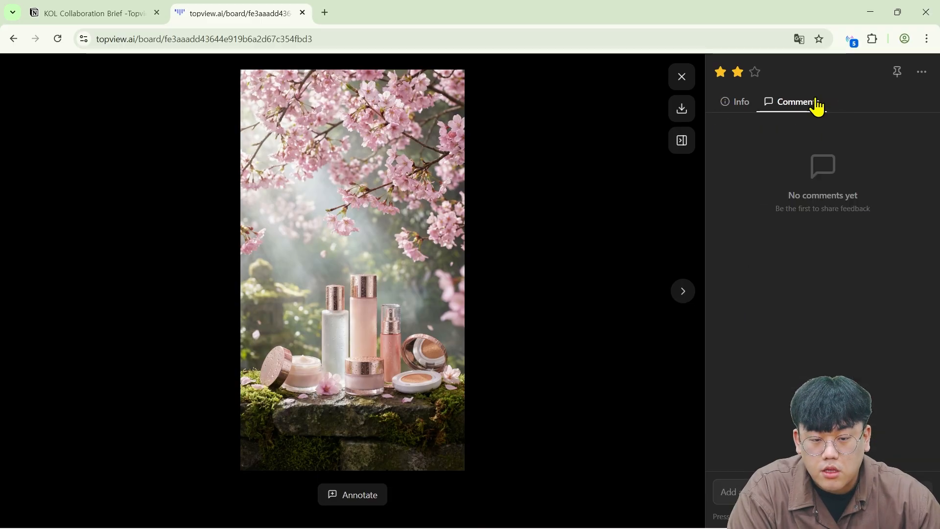
pyautogui.click(733, 113)
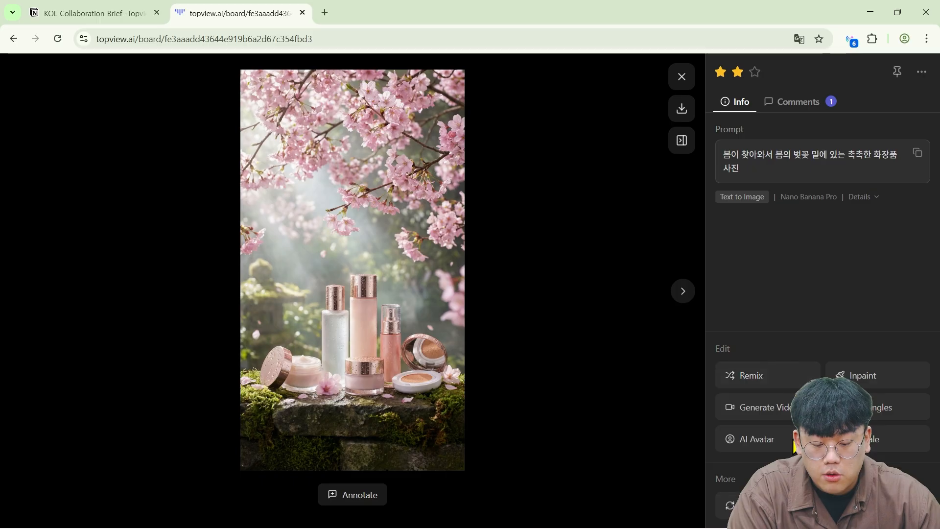
pyautogui.press('Escape')
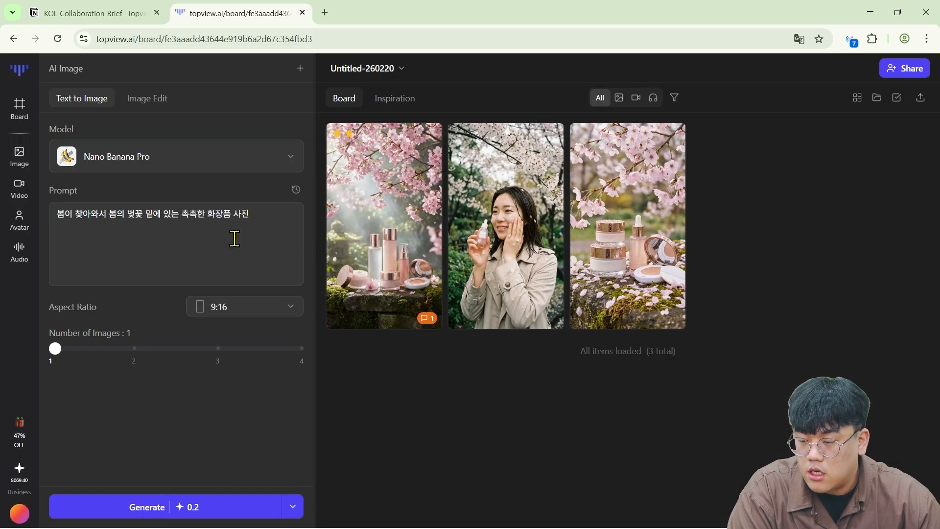
# - Remix the first cherry-blossom cosmetics image so that it is loaded as the source for Image Edit
pyautogui.click(413, 203)
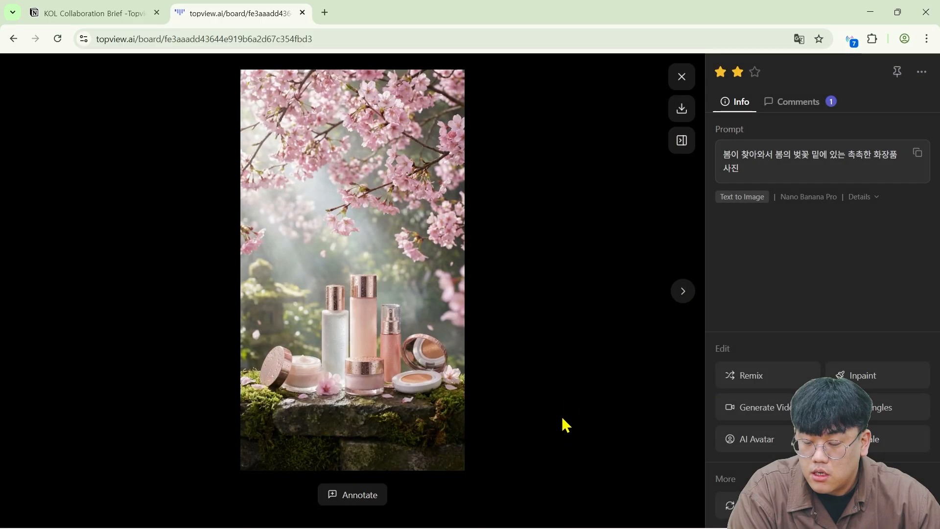
pyautogui.click(790, 378)
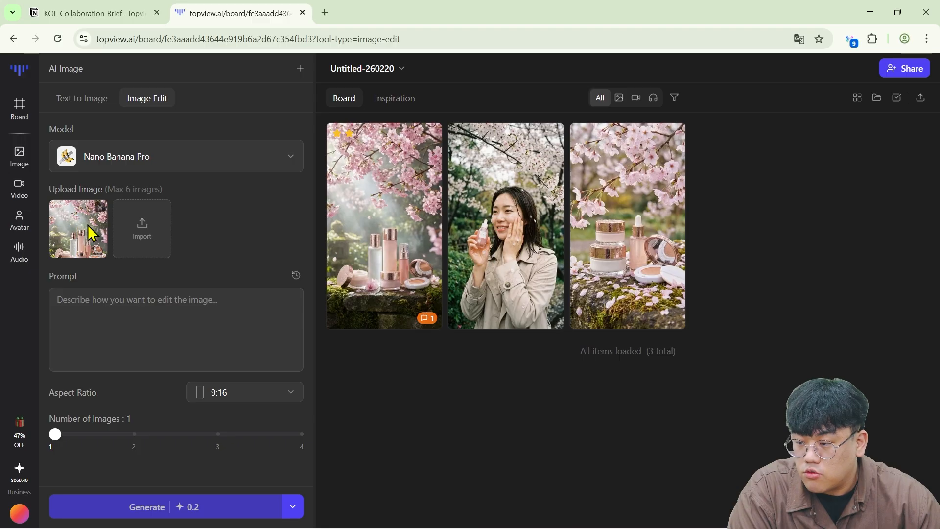
pyautogui.click(378, 248)
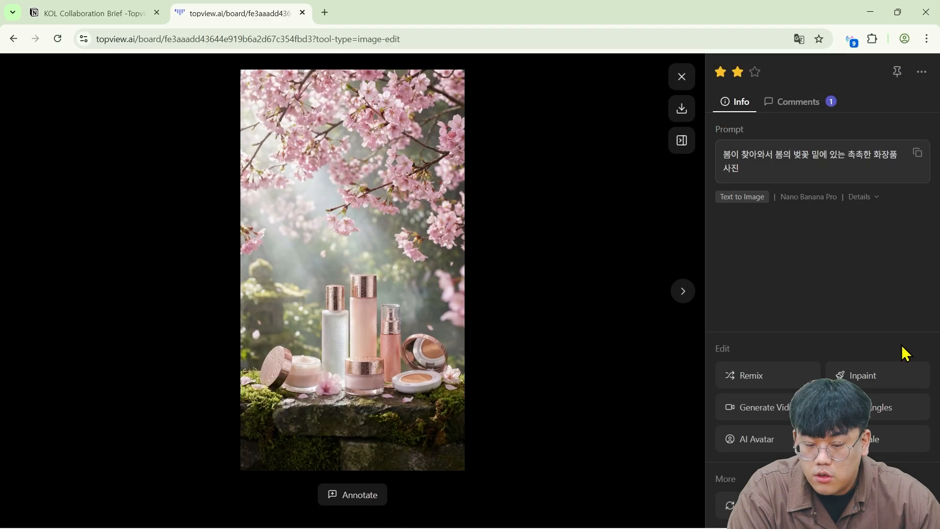
pyautogui.click(773, 382)
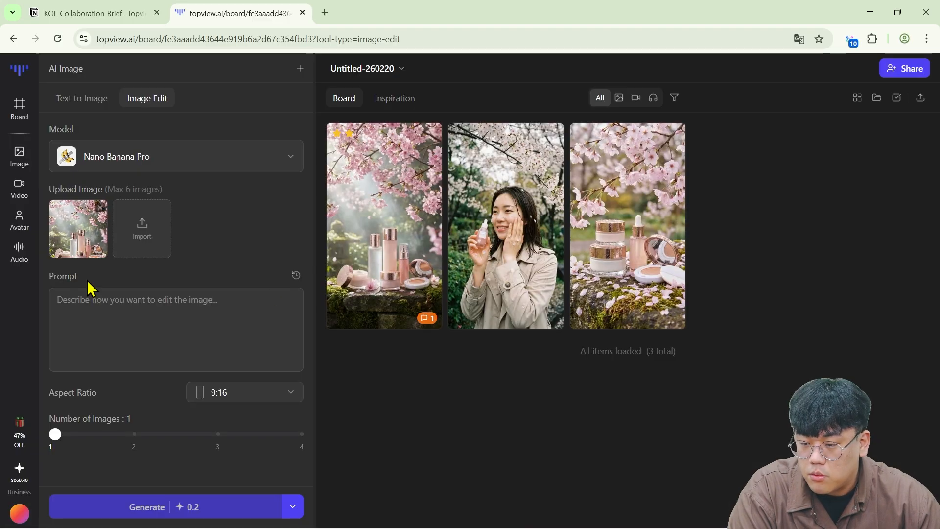
# - Generate an image edit of the loaded cosmetics picture with the prompt "화장품이 돌이 아니라 하얀 대리석 위에 있는 모습으로 수정"
pyautogui.click(242, 298)
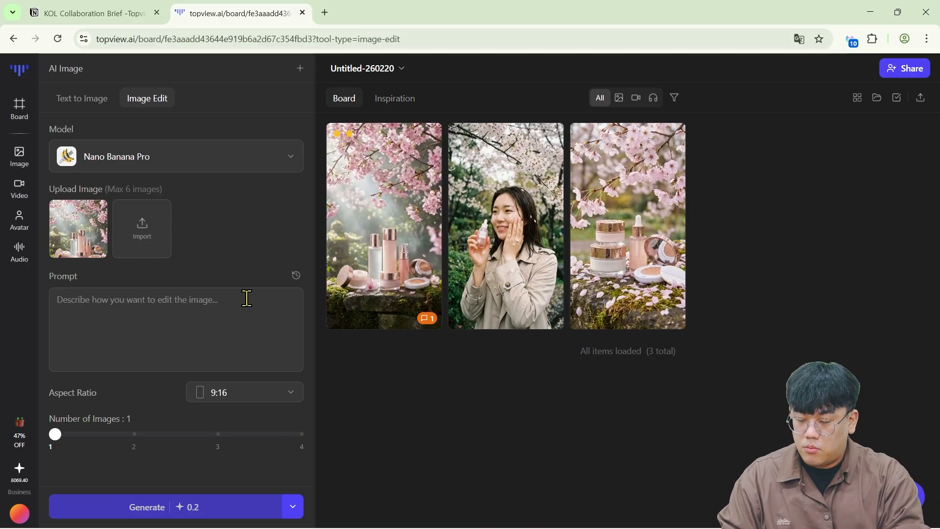
pyautogui.write('화장품이 돌이')
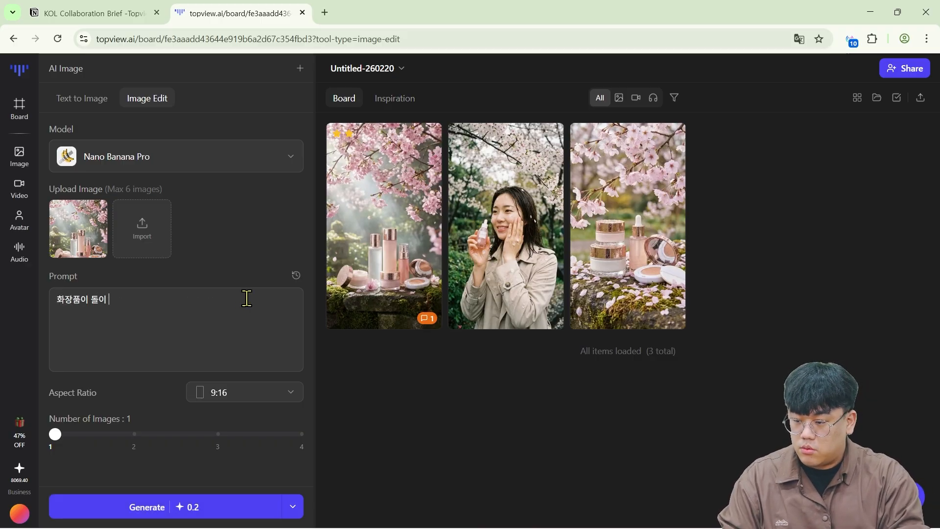
pyautogui.write(' 아니라 하얀 대리석 위에 있는 모습으로 수정')
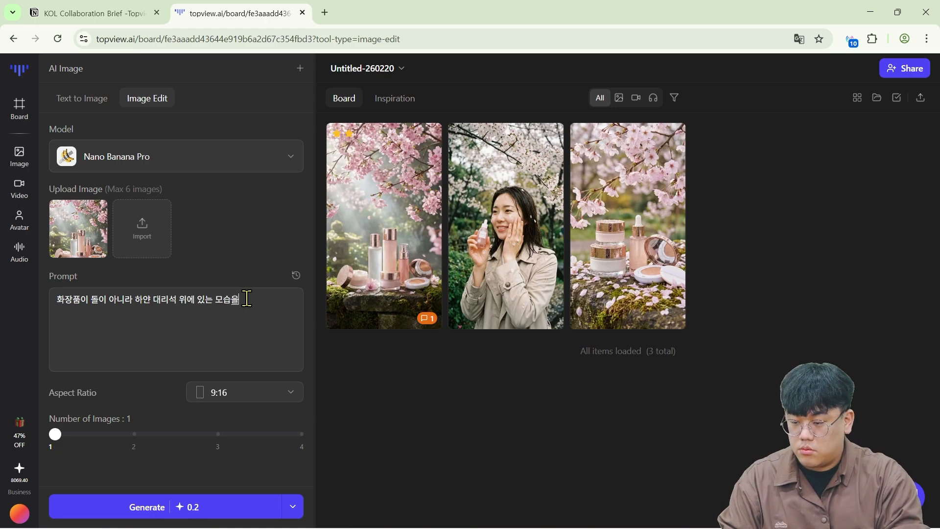
pyautogui.click(243, 509)
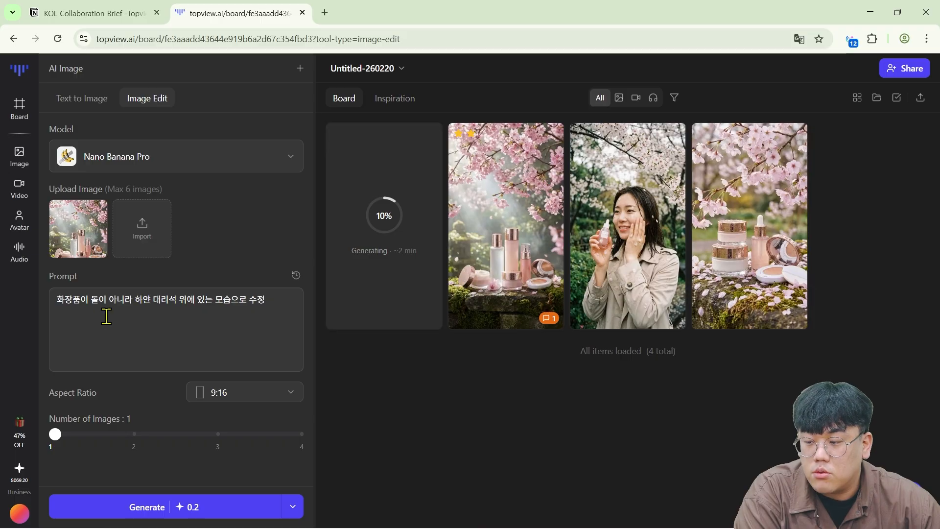
pyautogui.moveTo(60, 297); pyautogui.dragTo(286, 299)
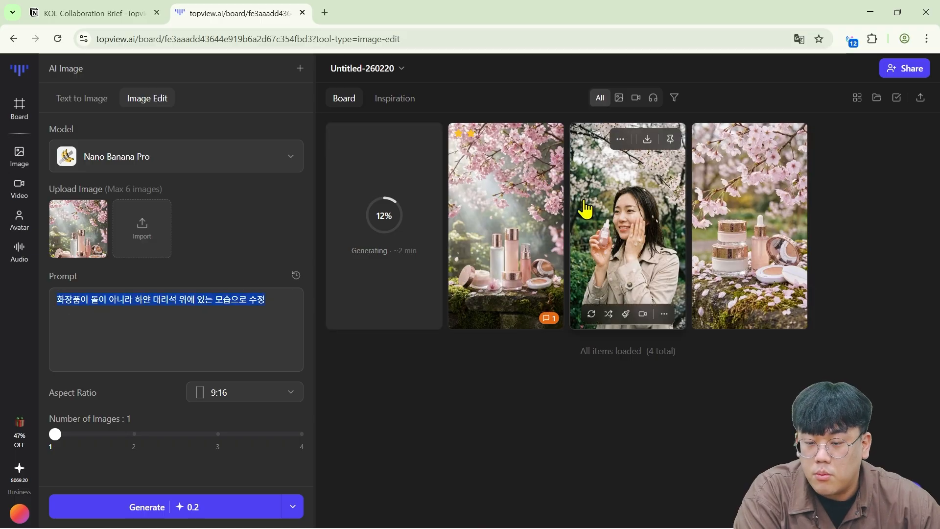
# - Open the two-star cherry-blossom cosmetics image, look at its feedback form without submitting anything, and show its creation details
pyautogui.click(504, 206)
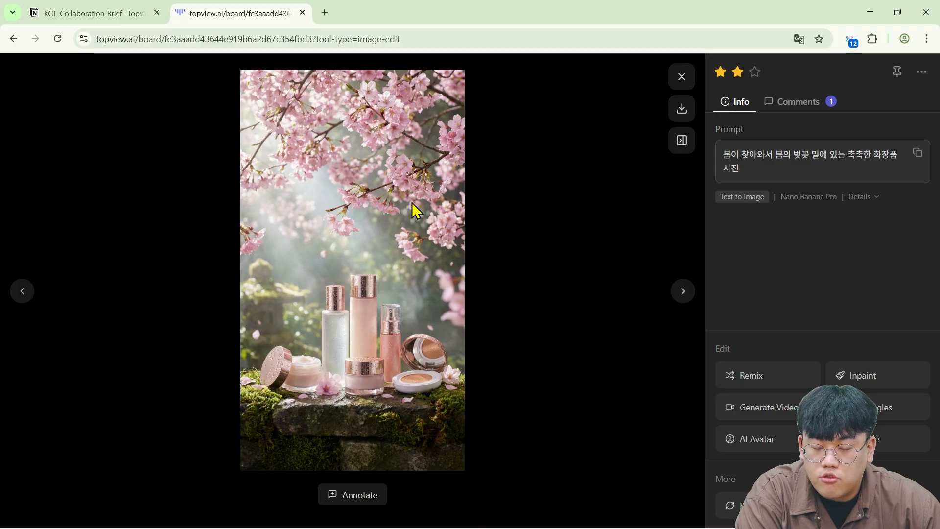
pyautogui.click(920, 74)
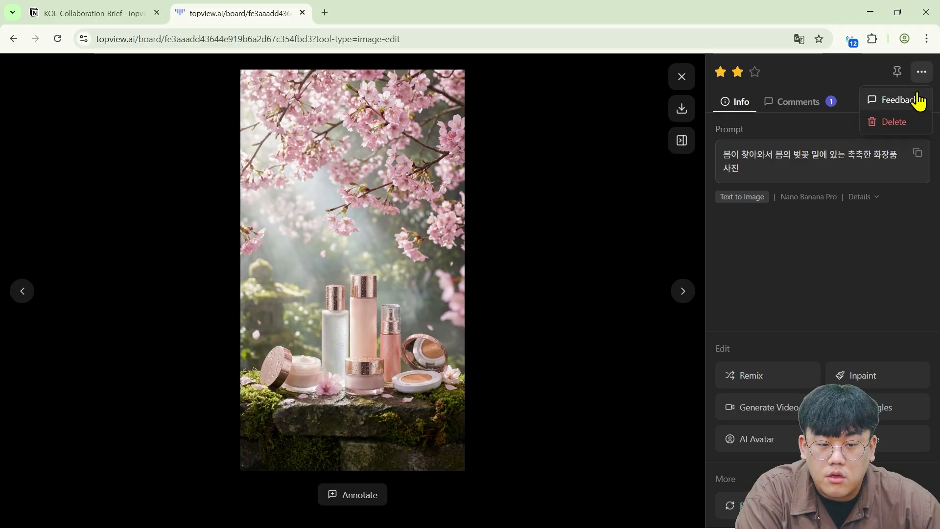
pyautogui.click(901, 100)
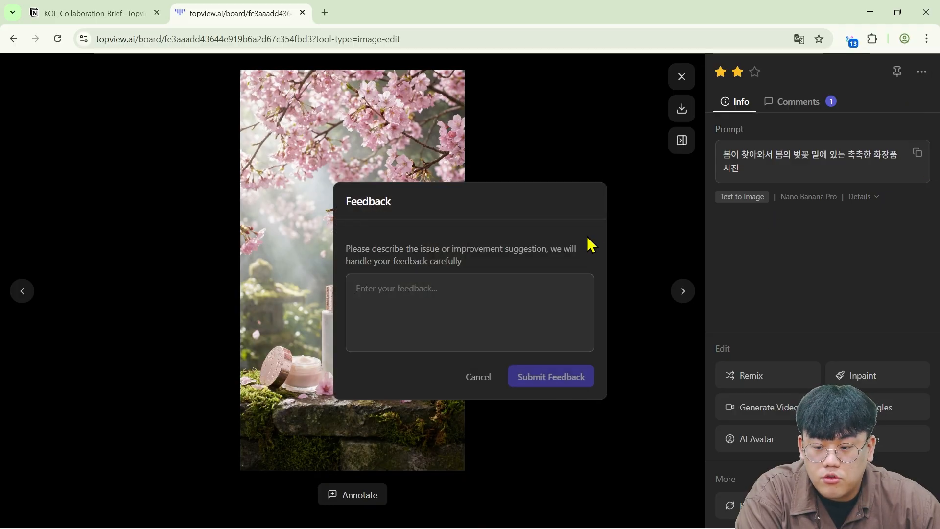
pyautogui.click(478, 376)
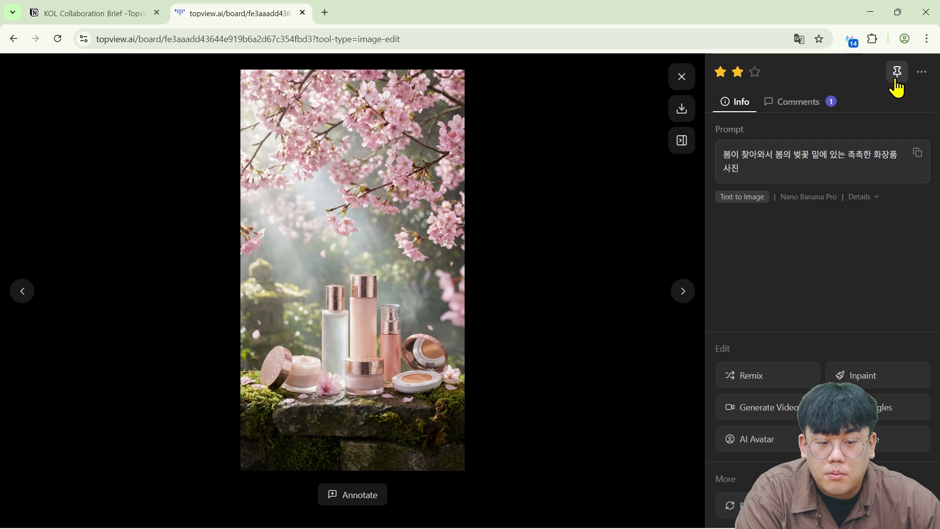
pyautogui.click(863, 197)
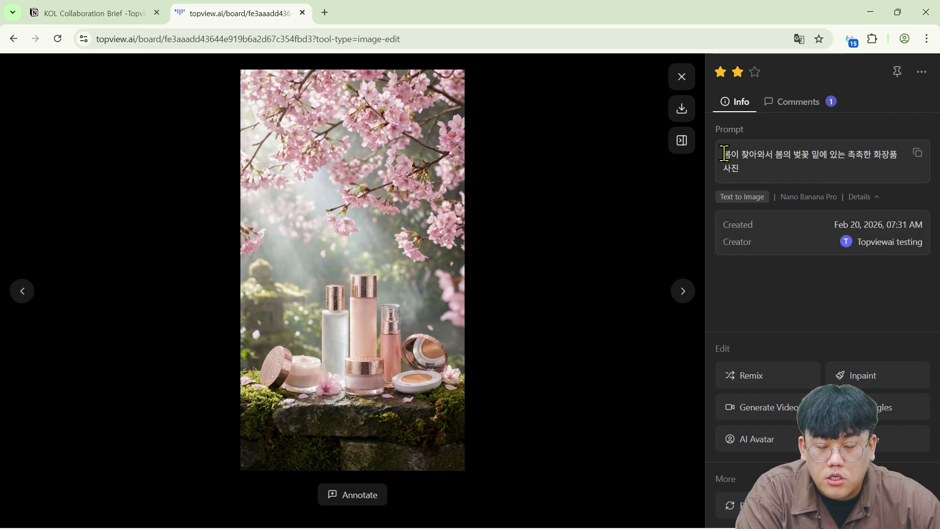
# - View the two-star cosmetics image without its information pane, restore the pane, download the image and return to the board
pyautogui.click(682, 141)
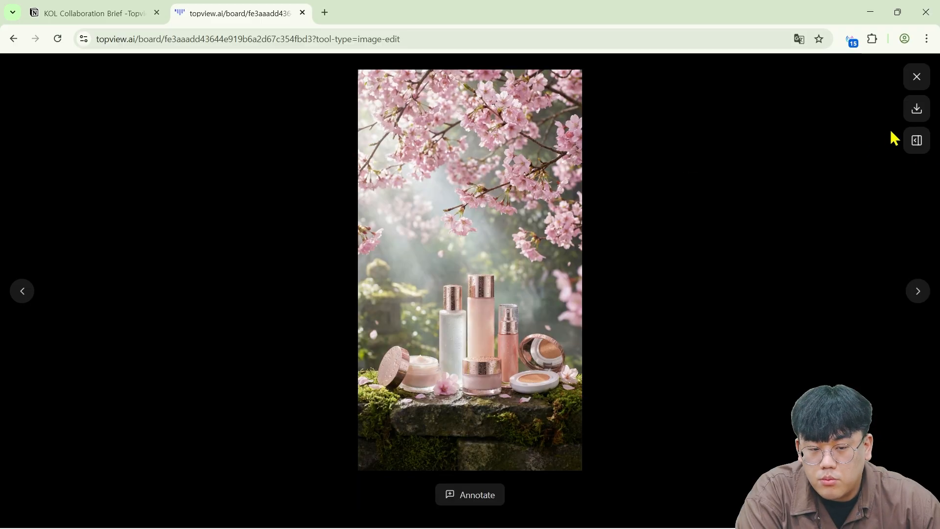
pyautogui.click(916, 140)
pyautogui.click(682, 110)
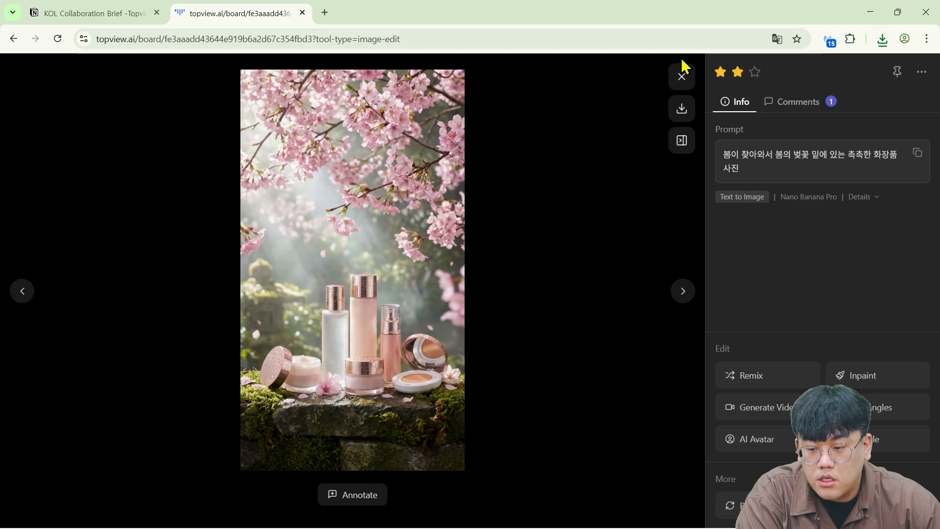
pyautogui.click(683, 76)
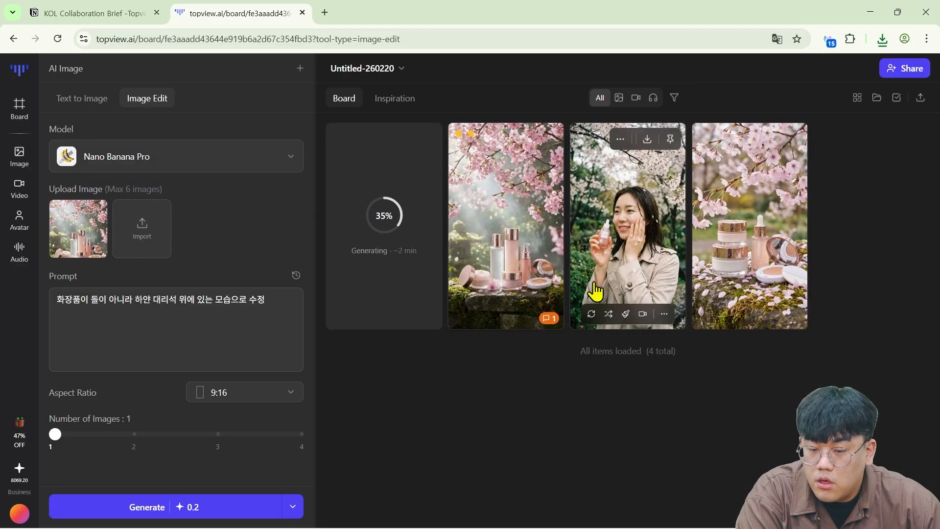
# - View the photo of the woman holding a cosmetics bottle and switch to the Inpaint tool
pyautogui.click(630, 260)
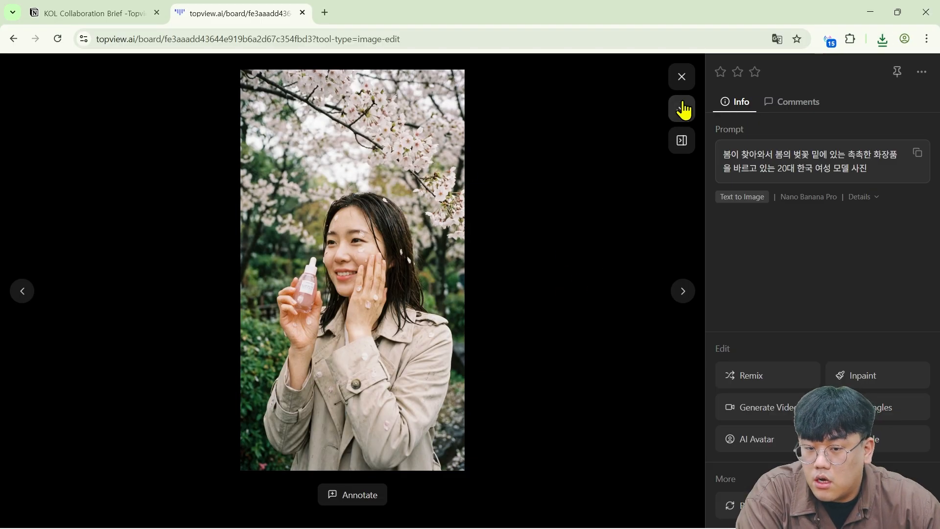
pyautogui.click(682, 77)
pyautogui.moveTo(13, 166)
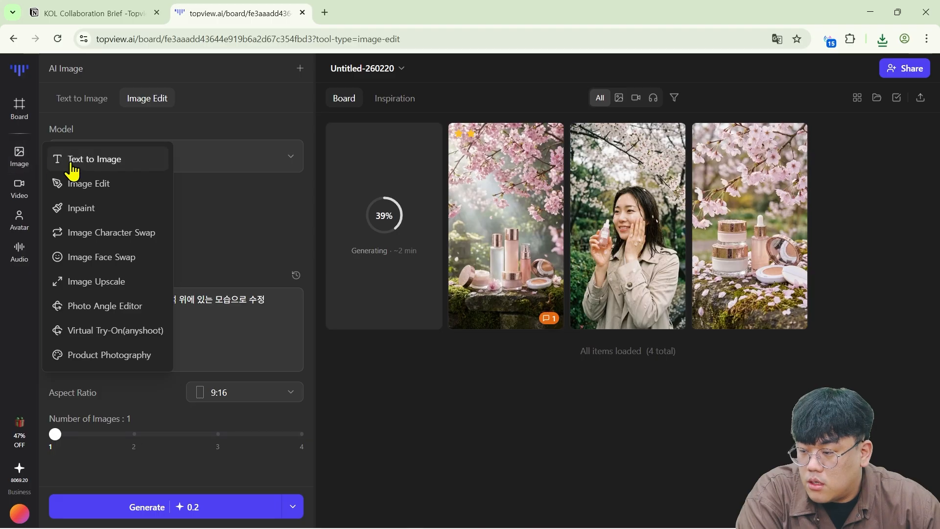
pyautogui.click(101, 210)
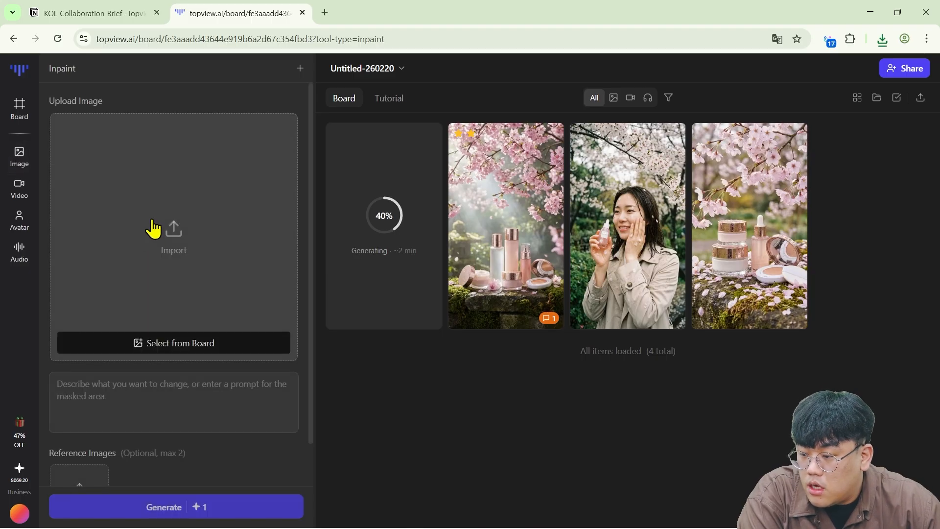
pyautogui.click(154, 228)
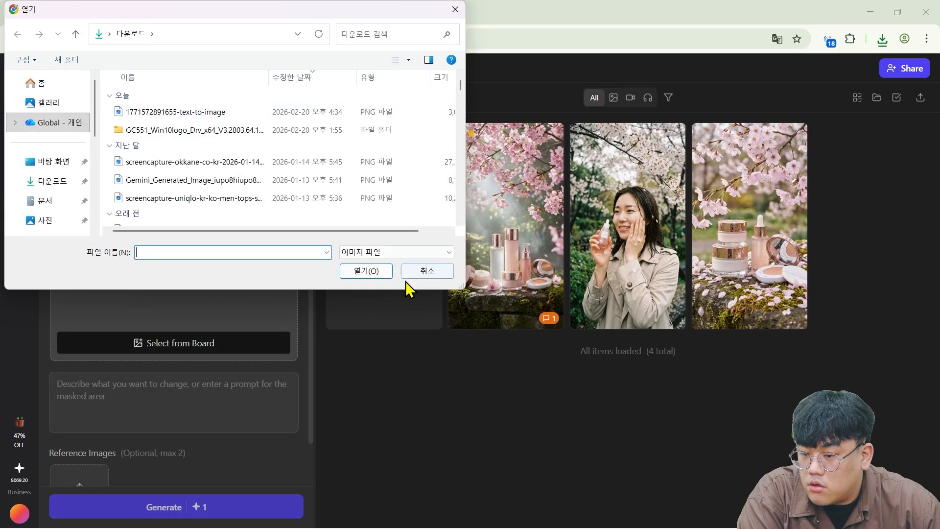
pyautogui.click(413, 272)
pyautogui.click(630, 245)
pyautogui.click(682, 108)
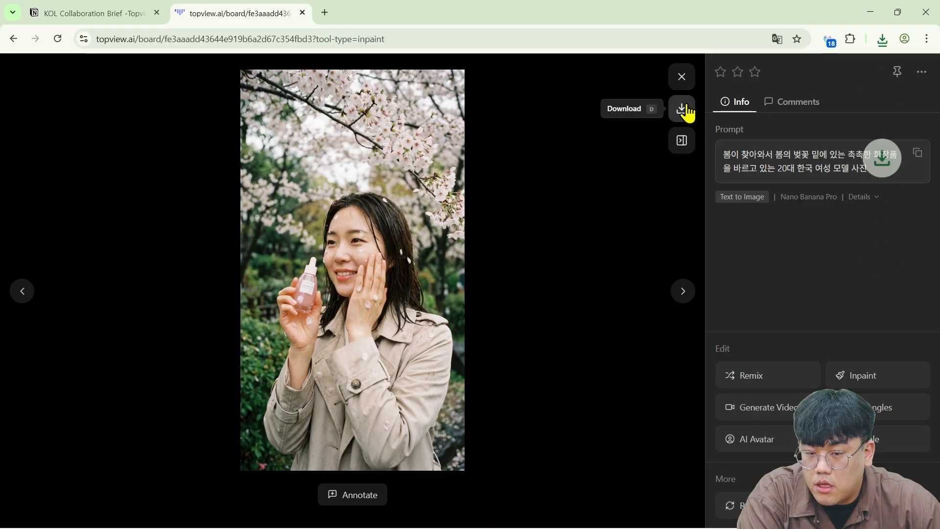
pyautogui.click(682, 76)
pyautogui.click(168, 281)
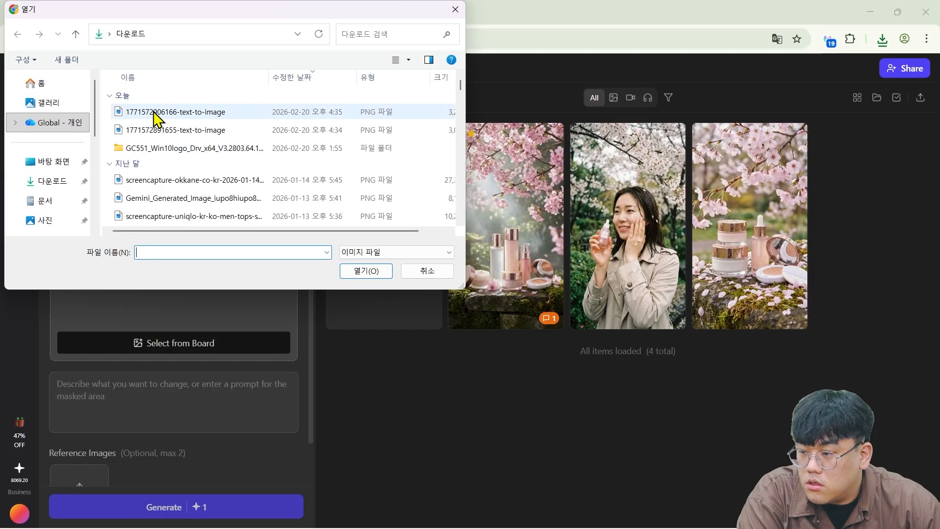
pyautogui.doubleClick(155, 113)
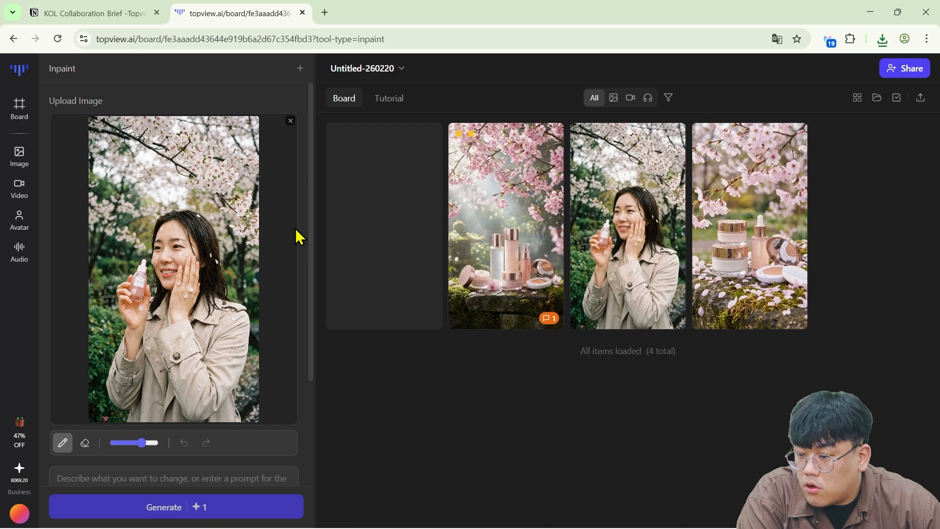
# - Mask the bottle in the woman's hand and enter the Inpaint prompt "화장품을 업로드하는 이미지의 화장품으로 변경"
pyautogui.moveTo(310, 226); pyautogui.dragTo(308, 290)
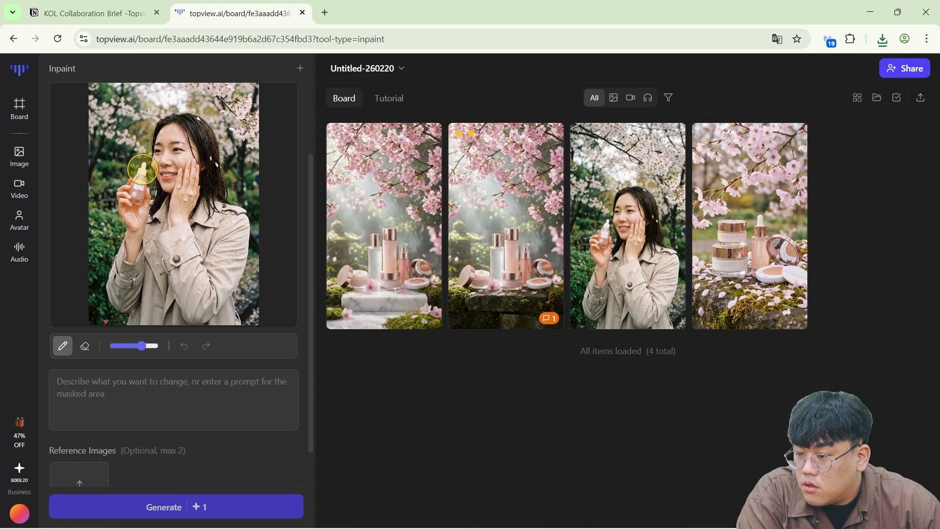
pyautogui.moveTo(142, 169)
pyautogui.mouseDown()
pyautogui.moveTo(141, 198)
pyautogui.moveTo(142, 176)
pyautogui.moveTo(145, 189)
pyautogui.mouseUp()
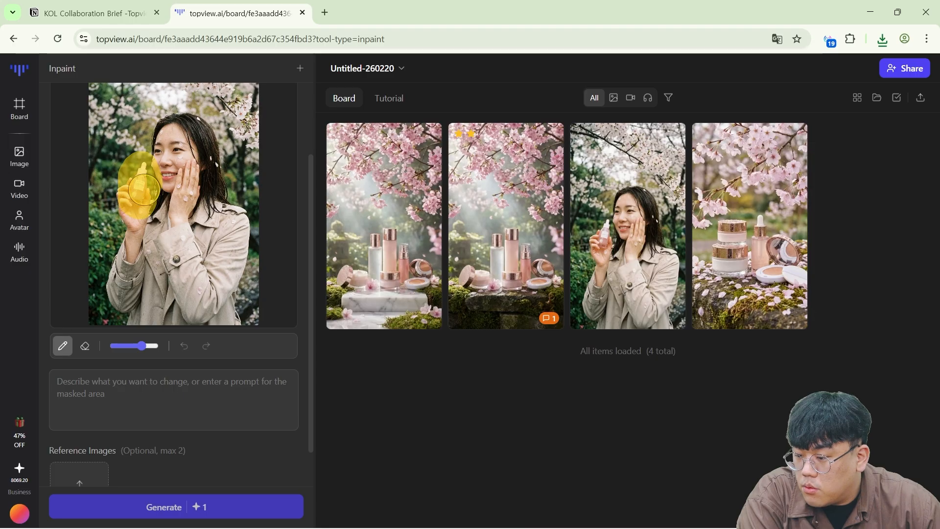
pyautogui.click(204, 398)
pyautogui.write('화장')
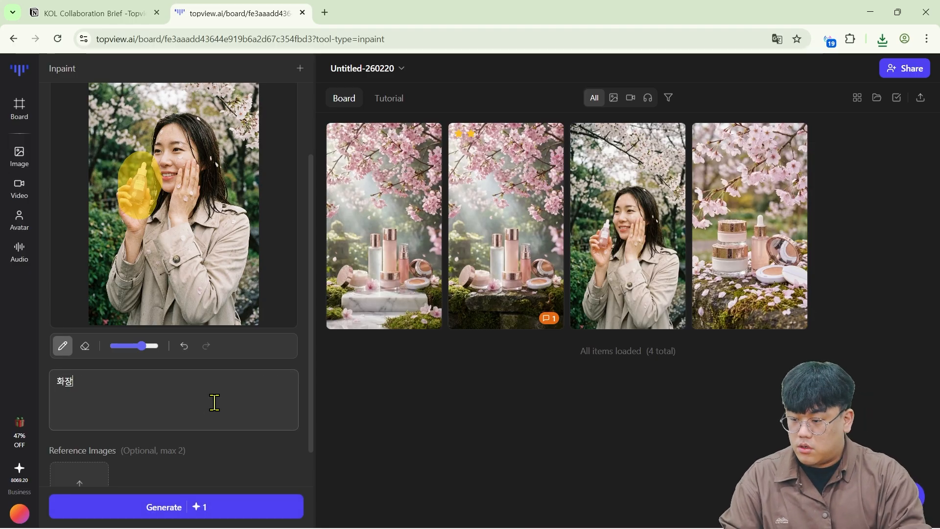
pyautogui.write('품을 올')
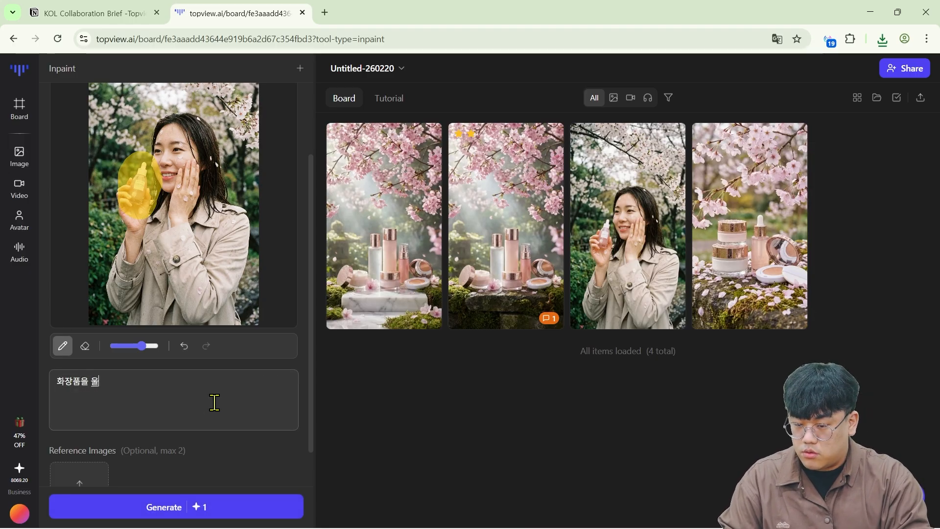
pyautogui.press('BackSpace')
pyautogui.press('BackSpace')
pyautogui.write('어ㅂ로드해')
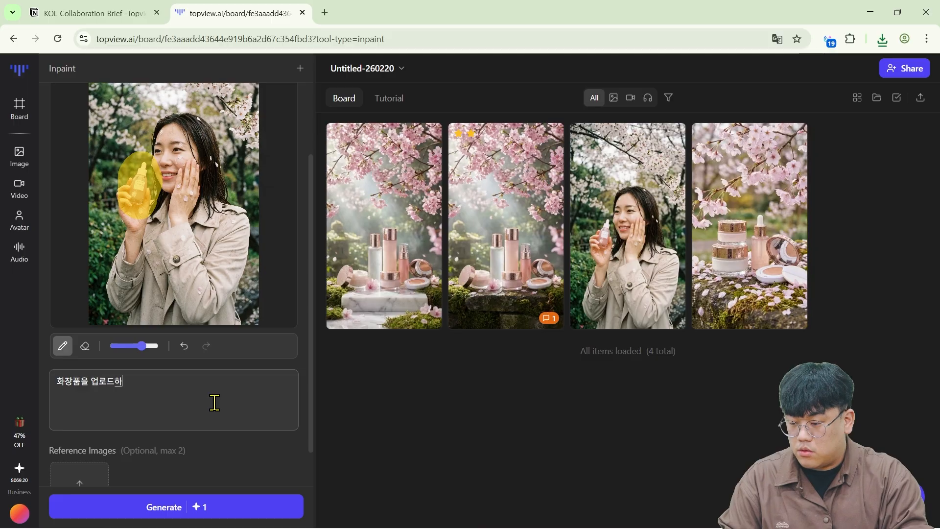
pyautogui.press('BackSpace')
pyautogui.write('하는 임ㅣ지의 ㅎㅘ장ㅍ')
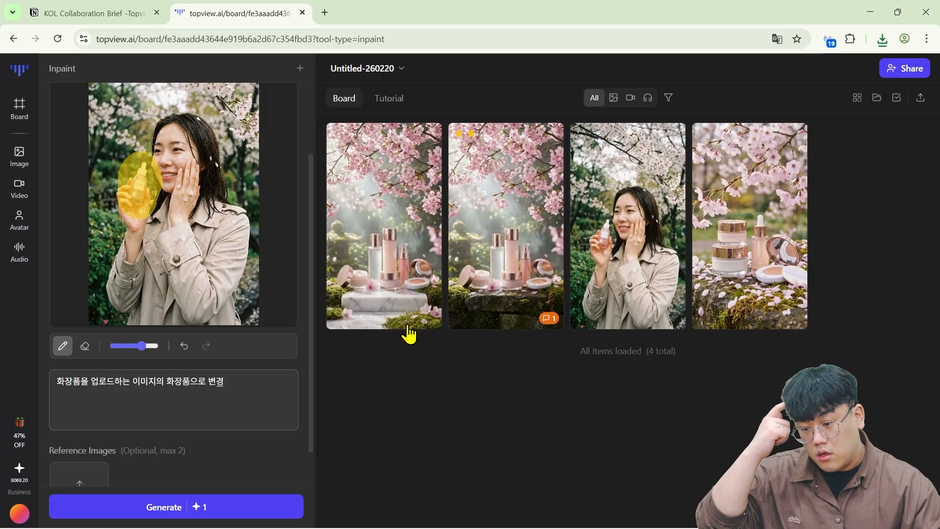
pyautogui.click(426, 245)
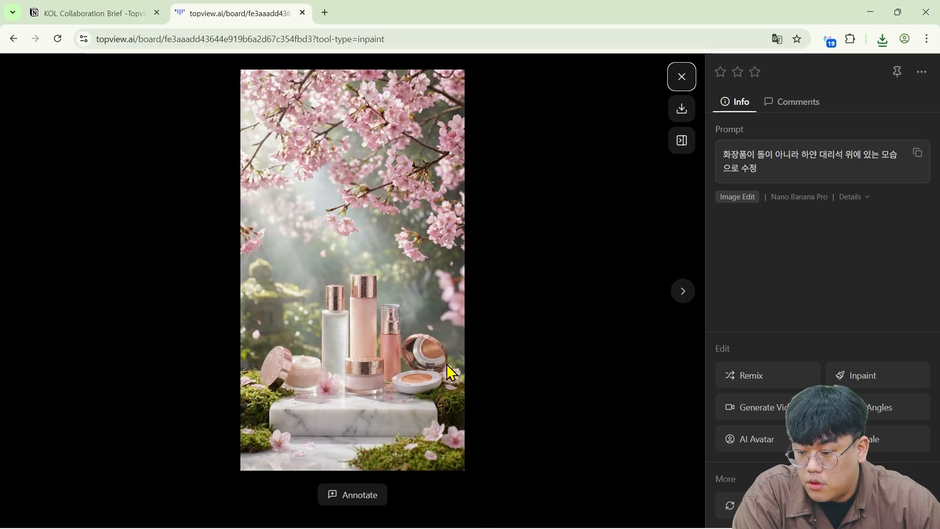
pyautogui.click(676, 86)
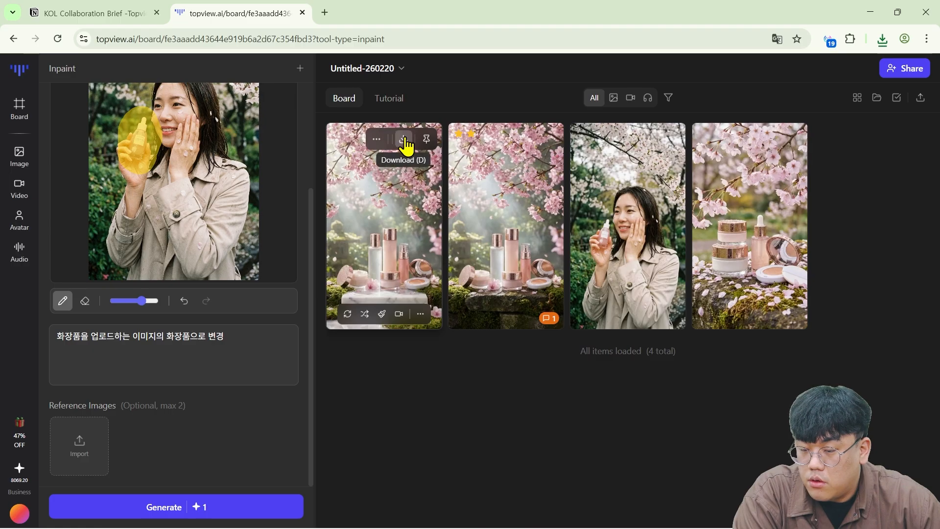
pyautogui.click(405, 142)
pyautogui.click(90, 436)
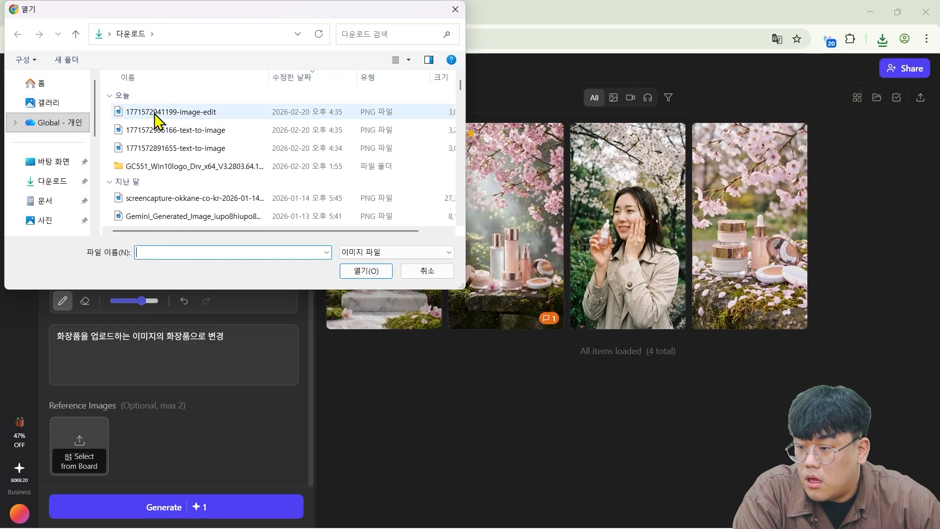
pyautogui.doubleClick(158, 116)
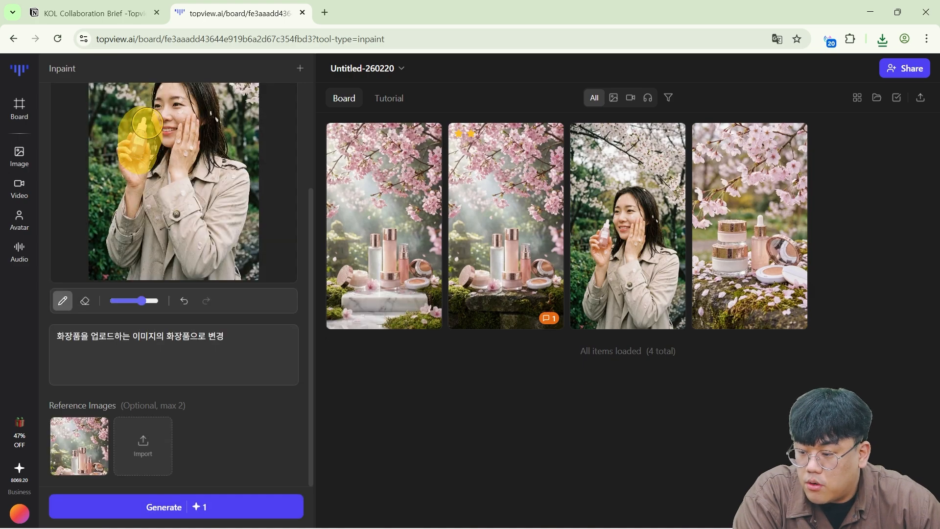
pyautogui.click(198, 507)
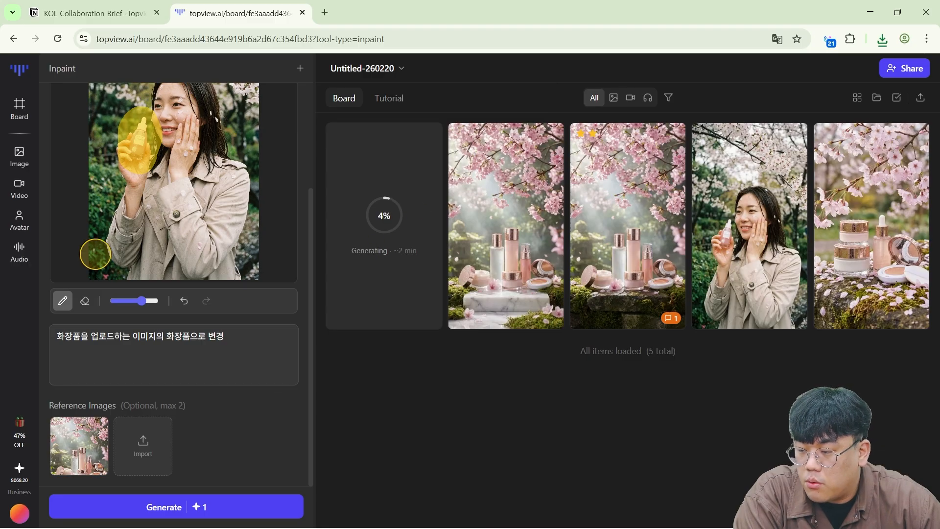
# - Increase the Inpaint brush size slightly and switch to the Image Character Swap tool
pyautogui.scroll(3, 162, 328)
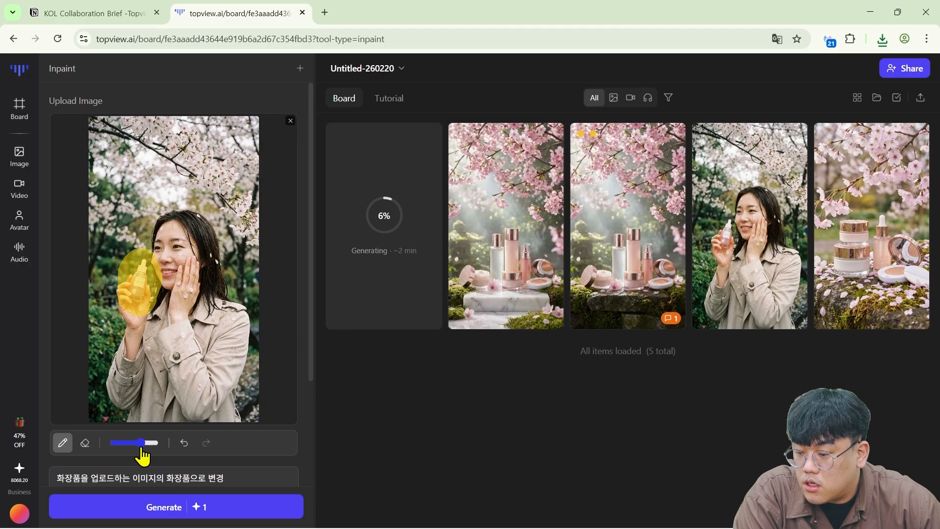
pyautogui.moveTo(141, 443)
pyautogui.mouseDown()
pyautogui.moveTo(126, 443)
pyautogui.moveTo(149, 443)
pyautogui.mouseUp()
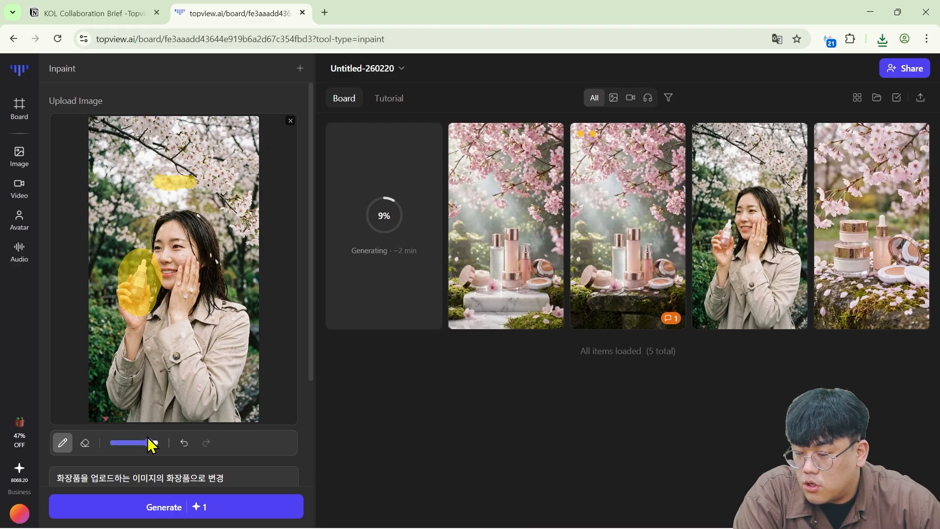
pyautogui.moveTo(18, 156)
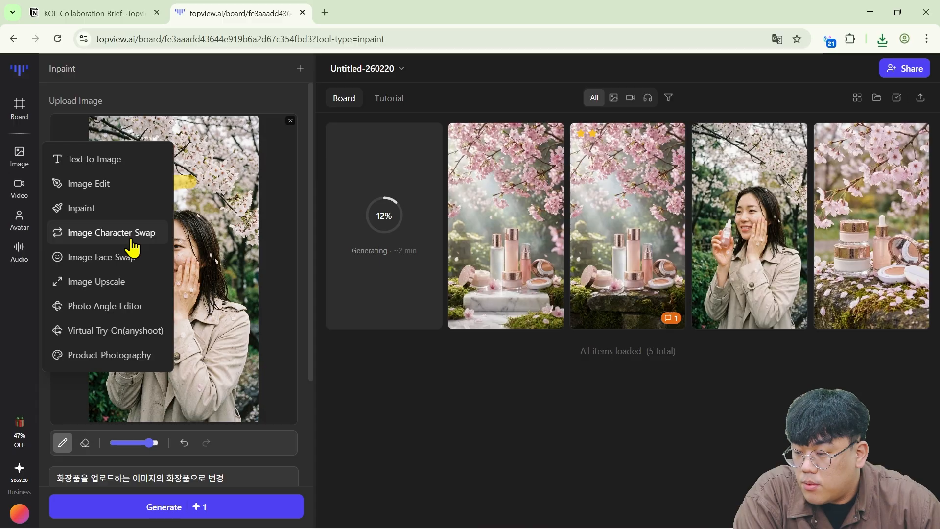
pyautogui.click(152, 240)
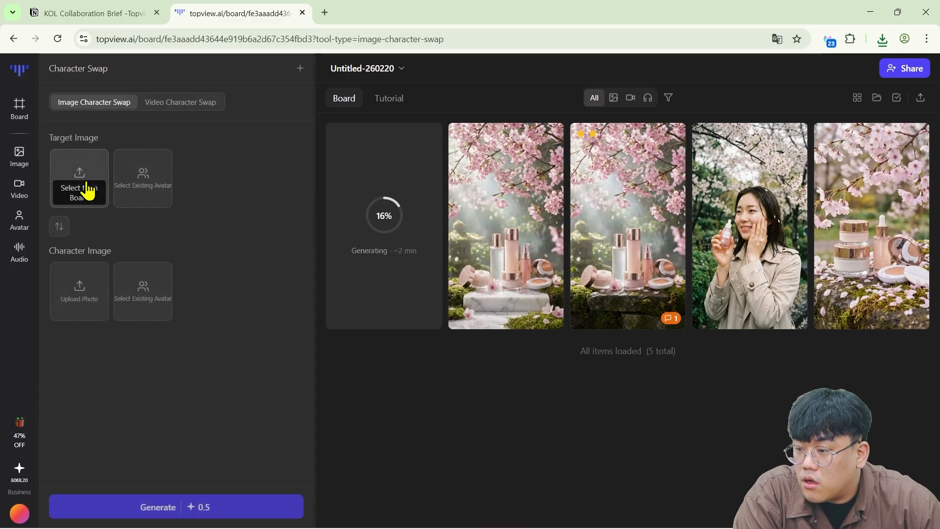
# - Return to the board overview and reopen the Untitled-260220 board that holds the cherry-blossom cosmetics images
pyautogui.moveTo(80, 289)
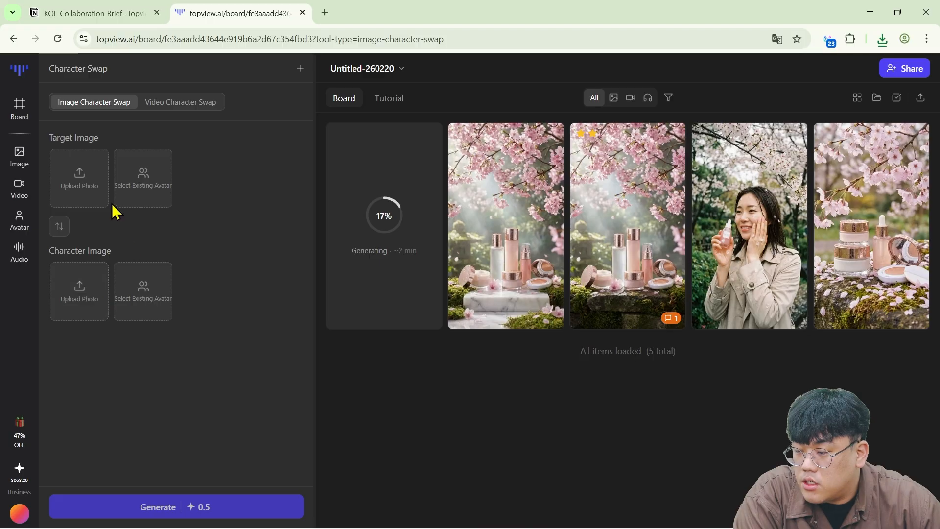
pyautogui.click(20, 123)
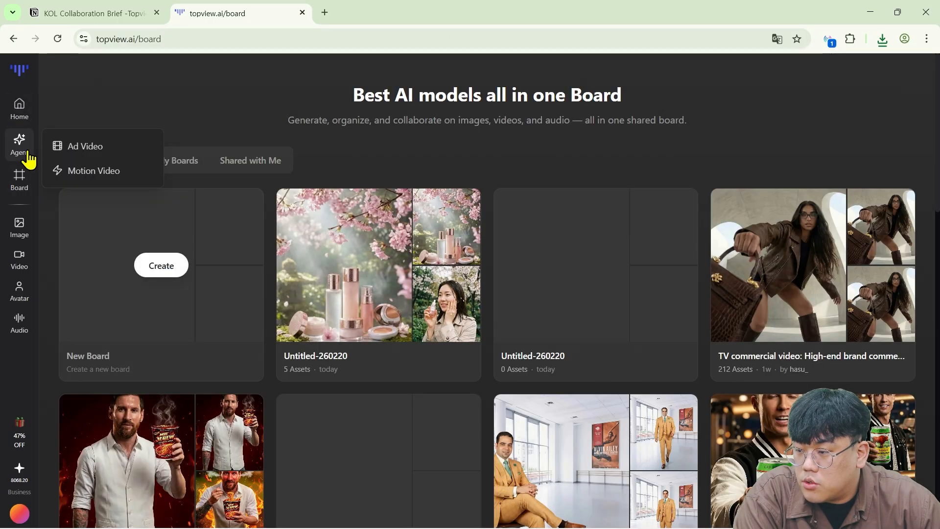
pyautogui.moveTo(30, 240)
pyautogui.click(130, 235)
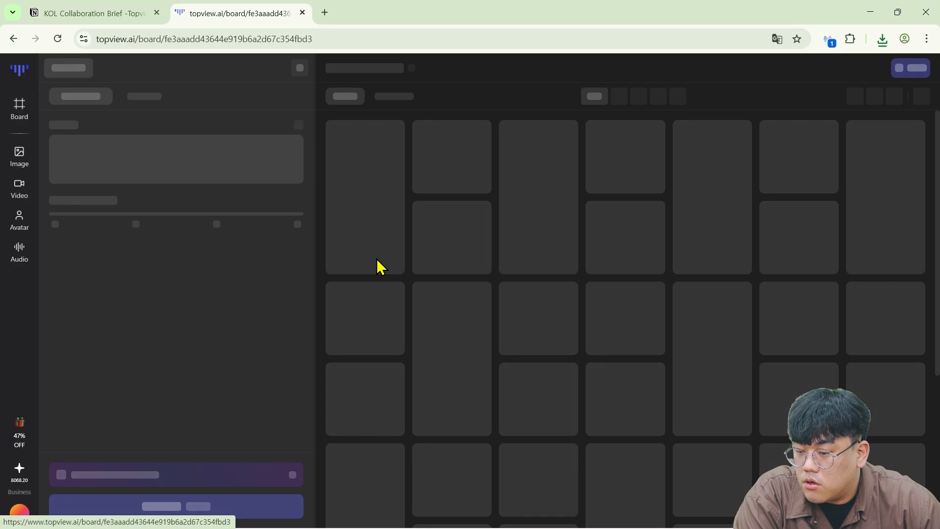
# - Open the photo of the woman holding the cosmetics bottle and send it to Image Edit with Remix
pyautogui.click(740, 247)
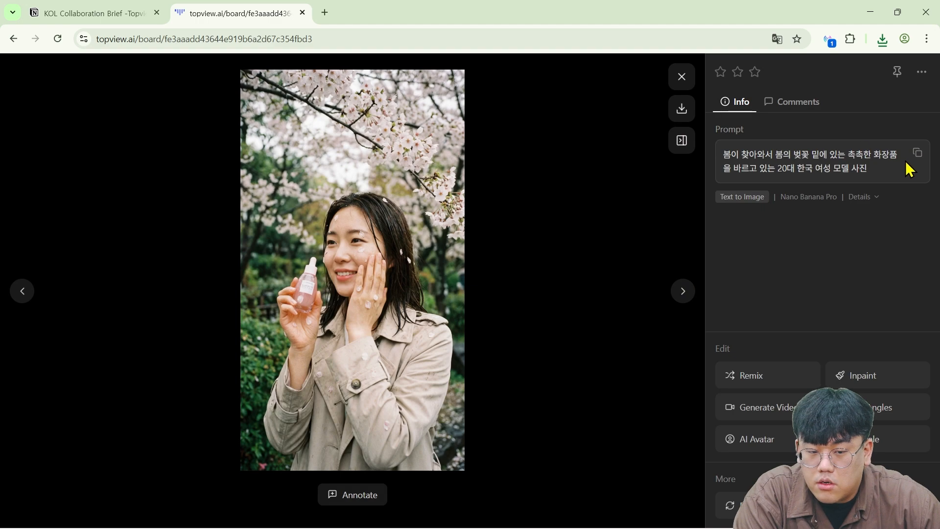
pyautogui.moveTo(729, 526)
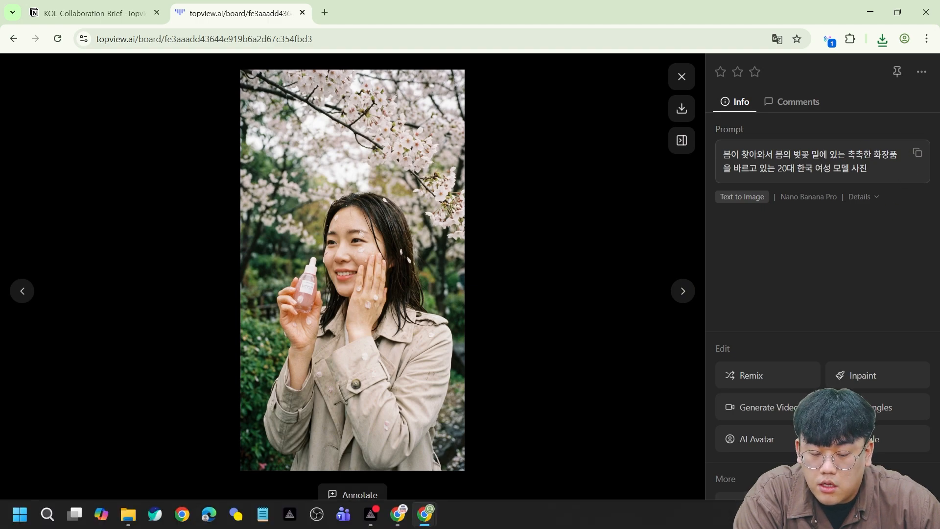
pyautogui.click(769, 390)
pyautogui.click(753, 222)
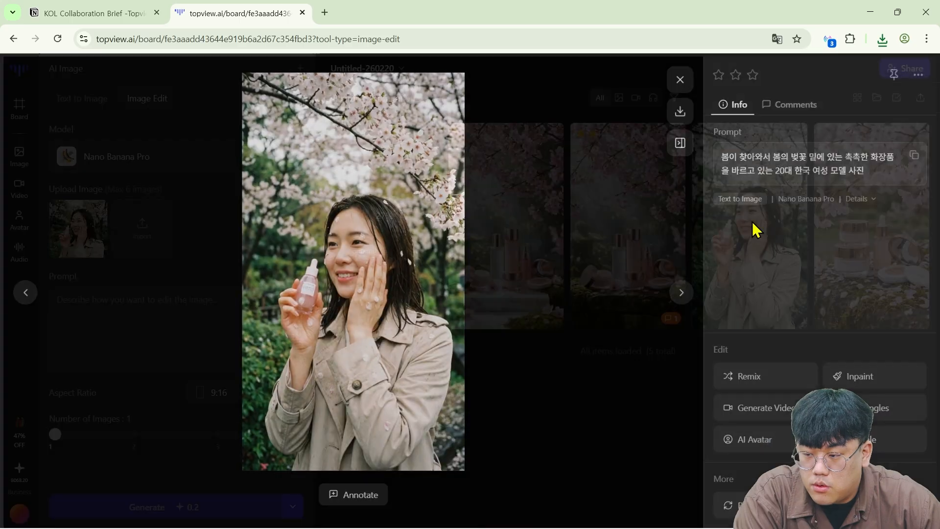
pyautogui.click(735, 384)
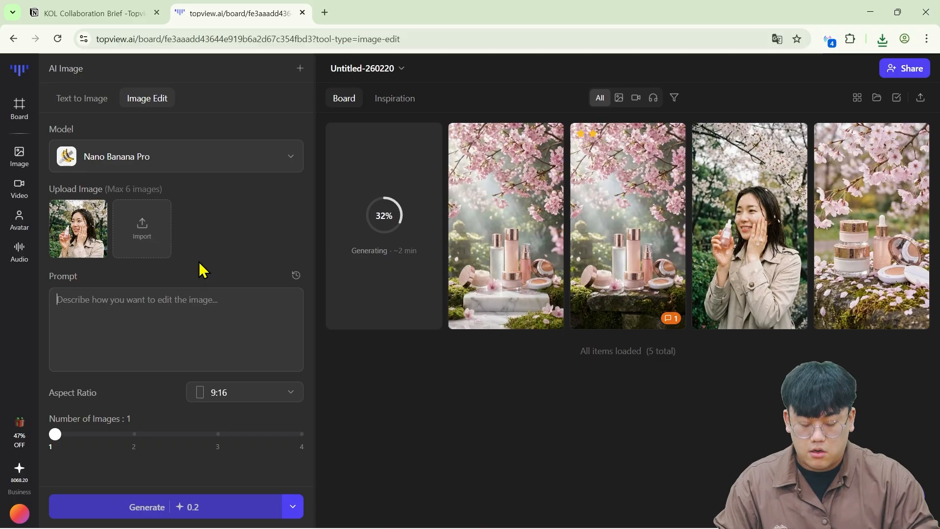
# - Enter the Image Edit prompt "30대 백인 여성으로 수정" and generate the edited picture
pyautogui.write('30대')
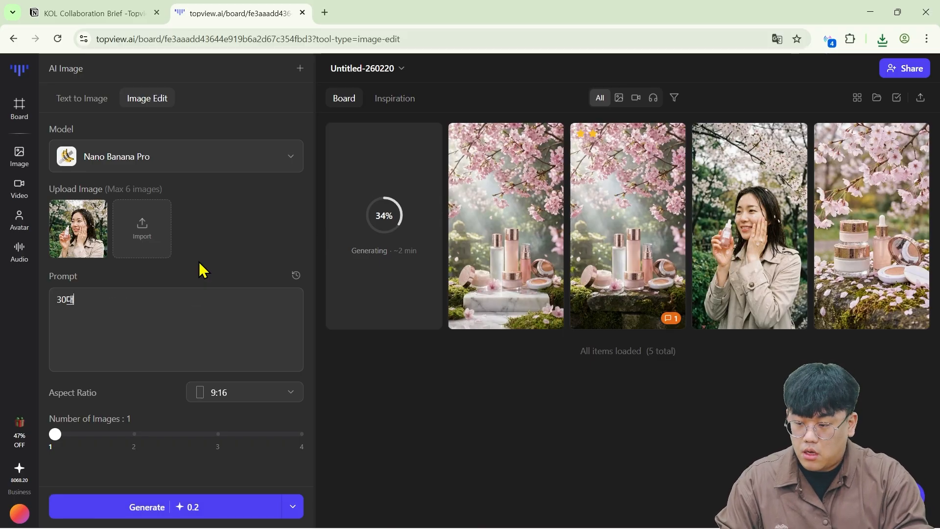
pyautogui.write(' 백인 여')
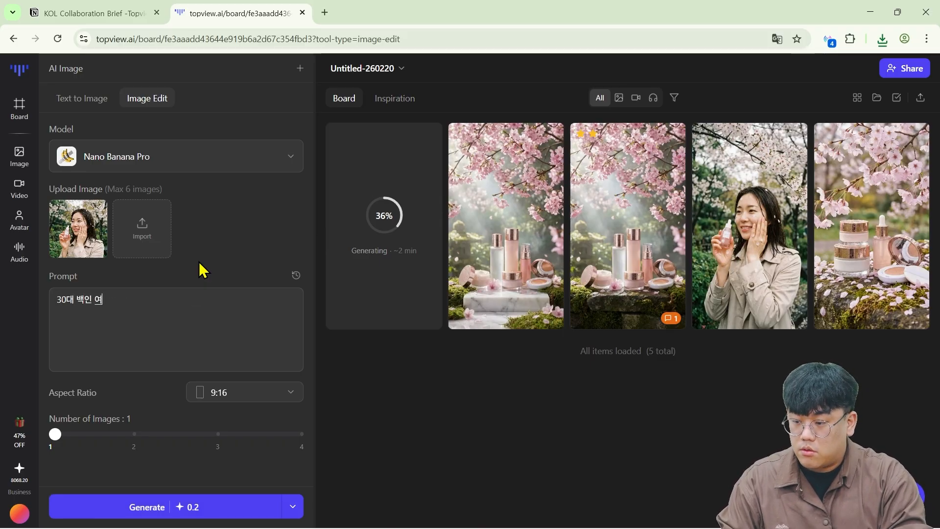
pyautogui.write('성으로 ')
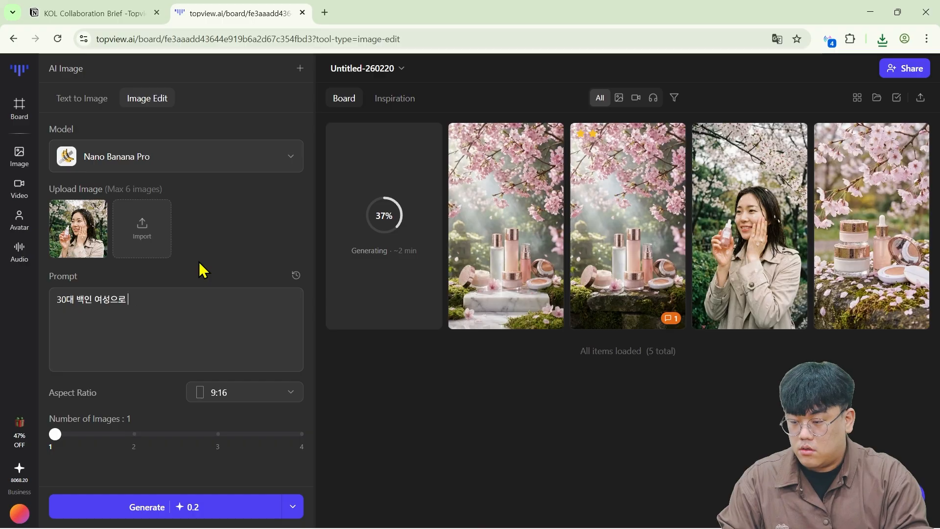
pyautogui.write('수정')
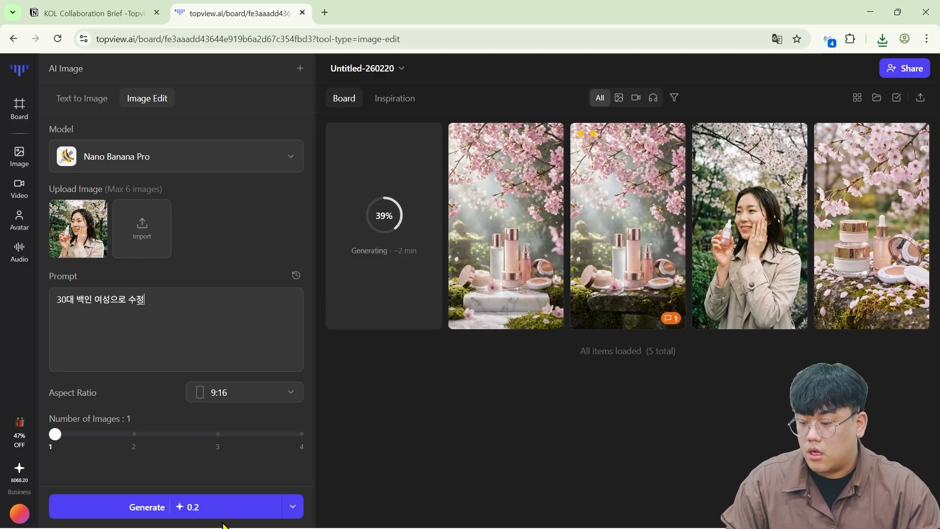
pyautogui.click(235, 507)
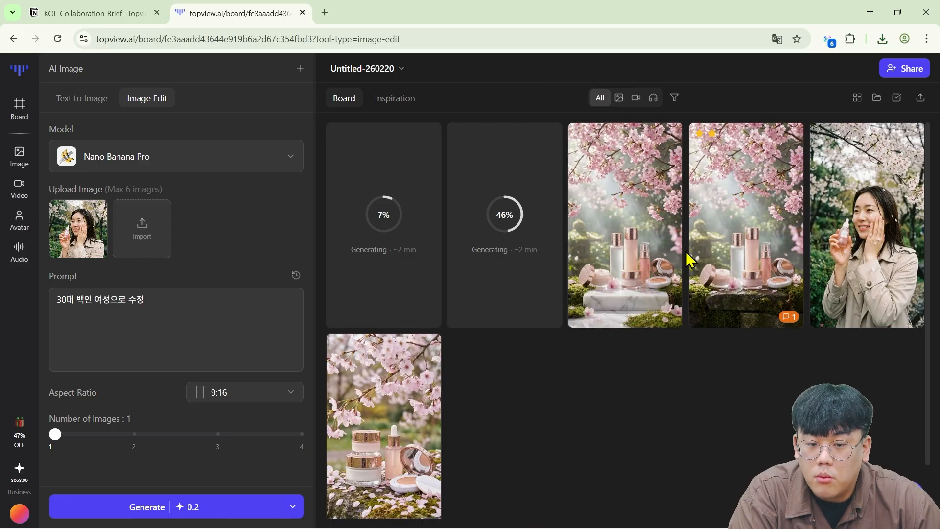
# - Preview the two-star cosmetics image and the generated picture of the wavy-haired woman on the board
pyautogui.click(779, 230)
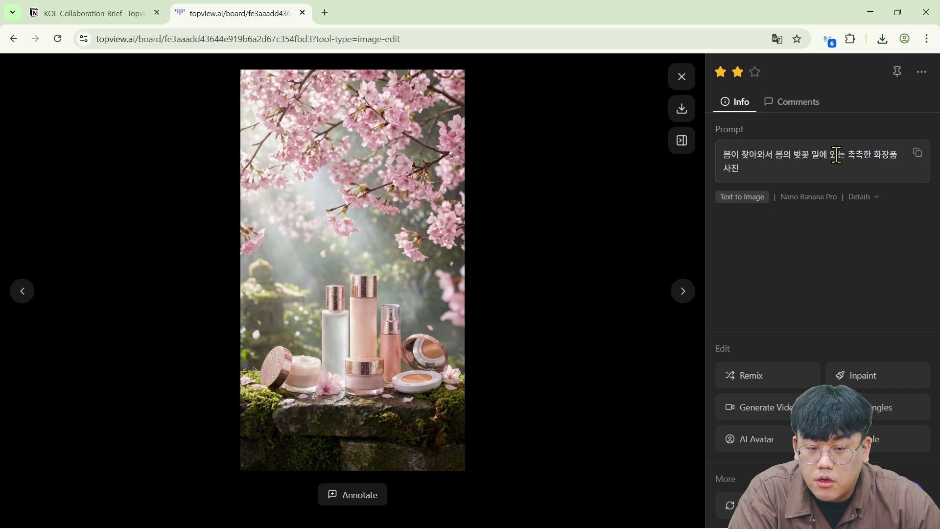
pyautogui.click(681, 77)
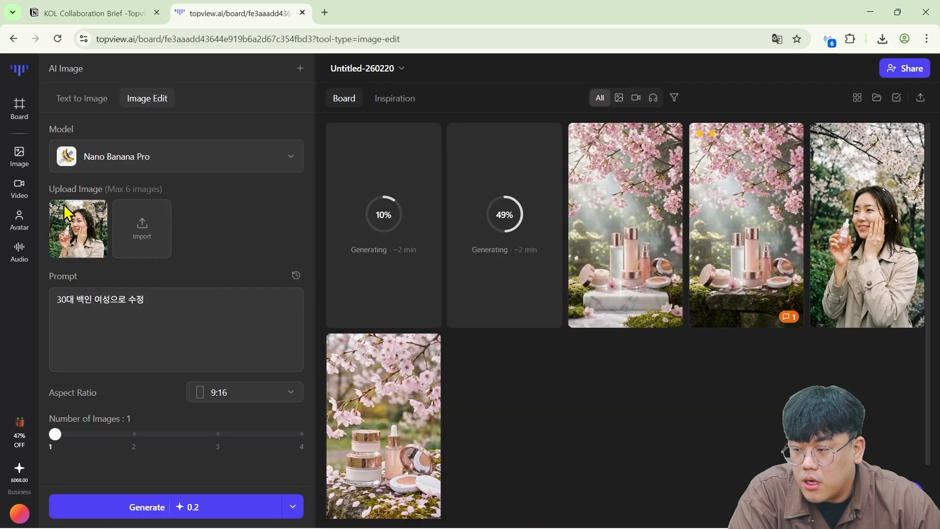
pyautogui.moveTo(18, 157)
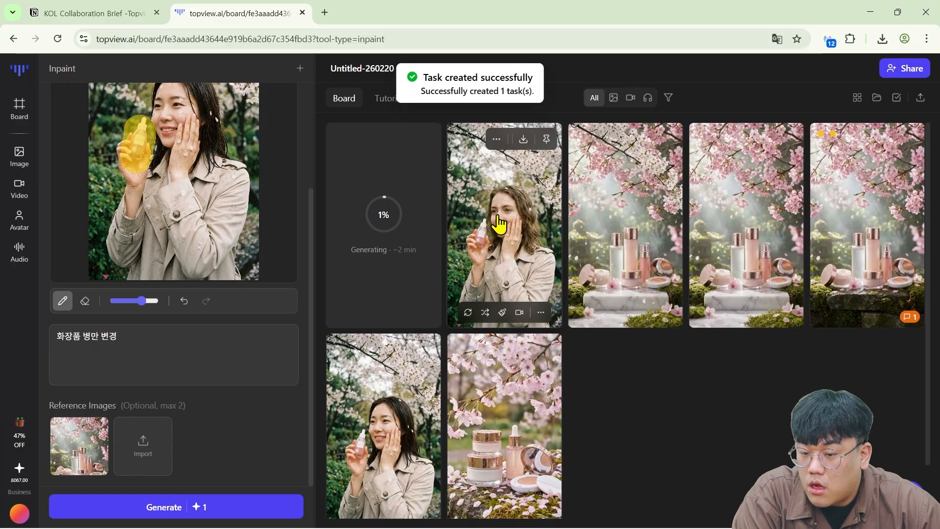
pyautogui.click(500, 221)
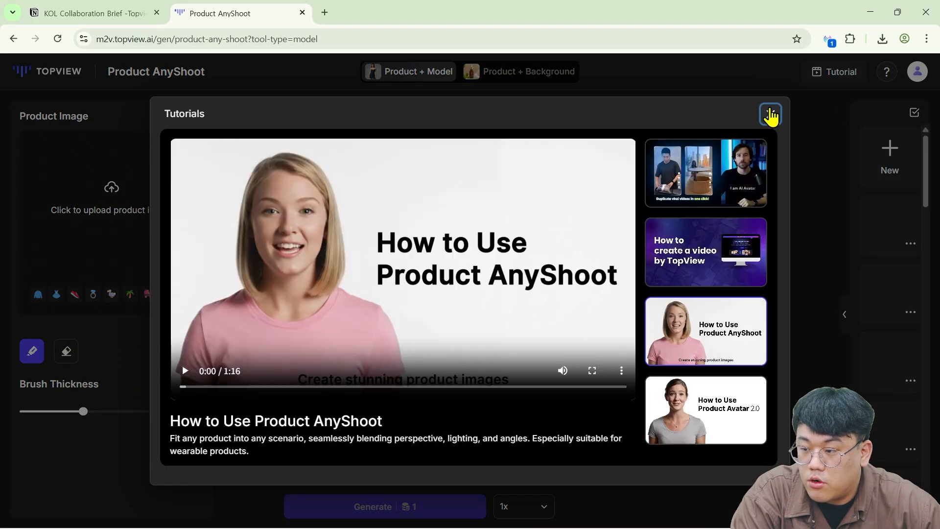
# - Dismiss the Product AnyShoot tutorial and examine the earlier result with the red juice bottle by the pool
pyautogui.click(771, 115)
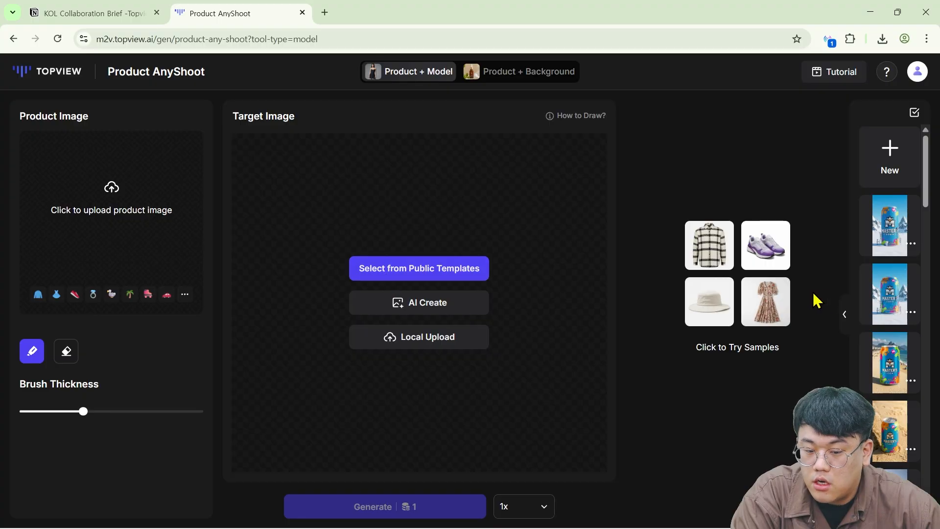
pyautogui.scroll(-5, 903, 313)
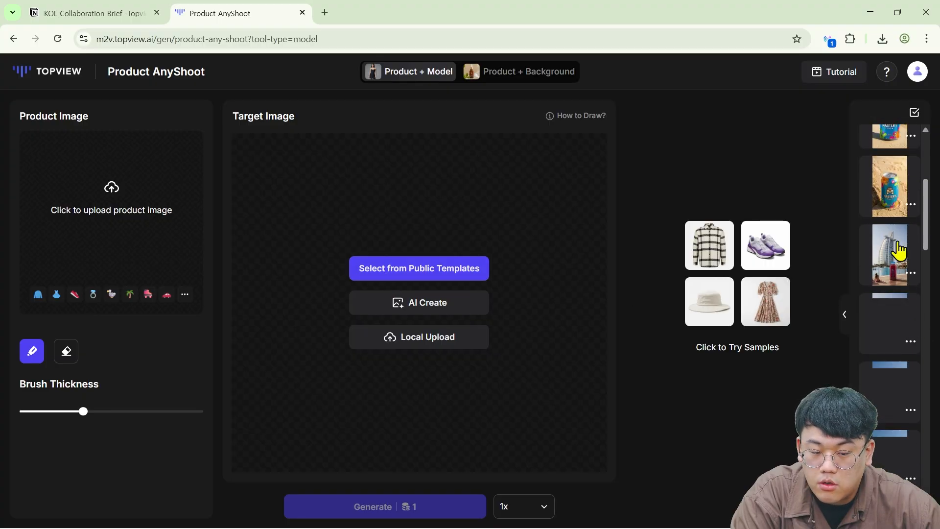
pyautogui.click(901, 251)
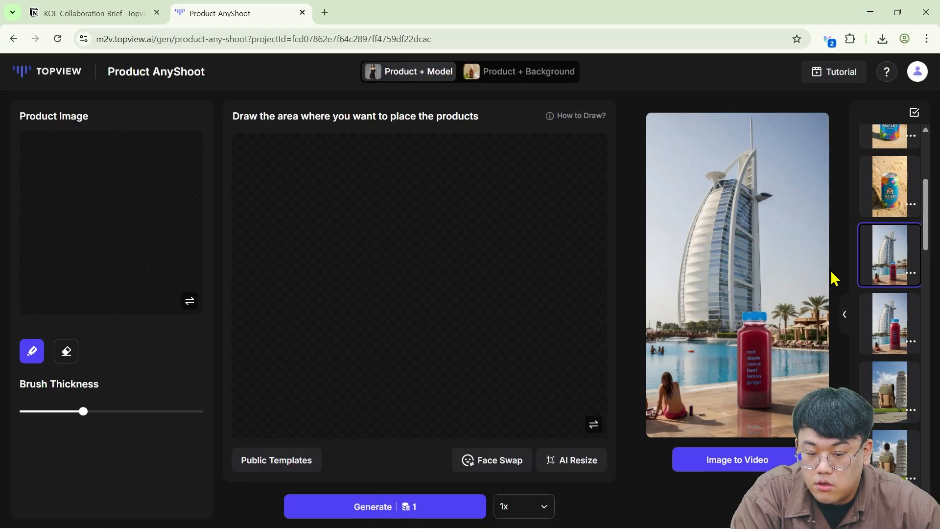
pyautogui.click(873, 265)
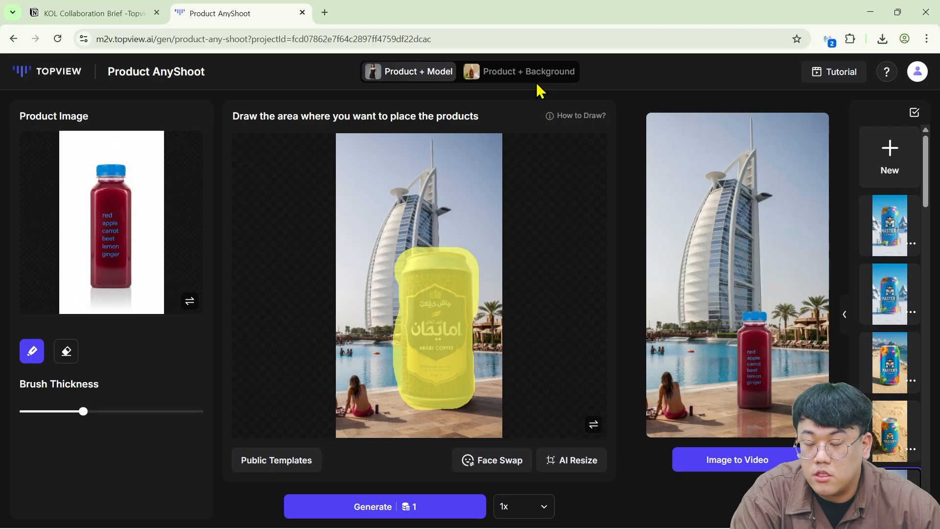
pyautogui.scroll(-5, 874, 292)
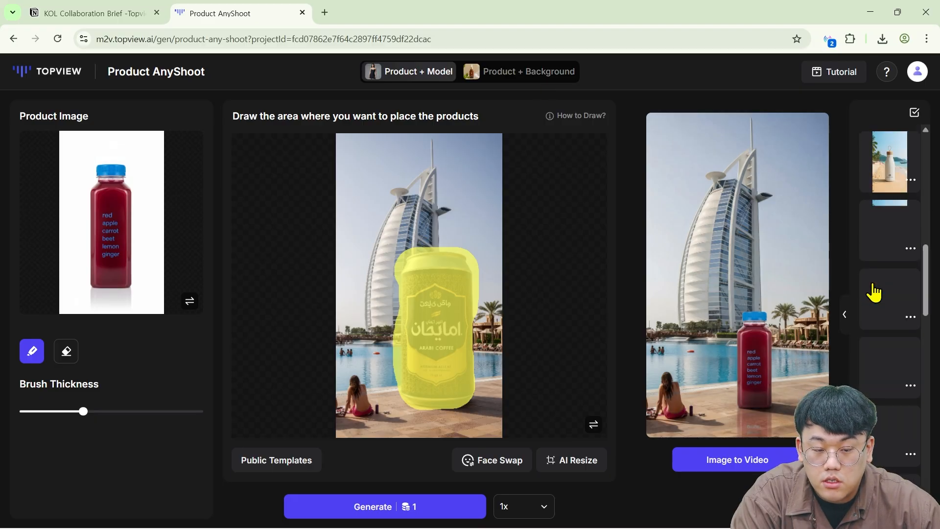
pyautogui.scroll(5, 874, 293)
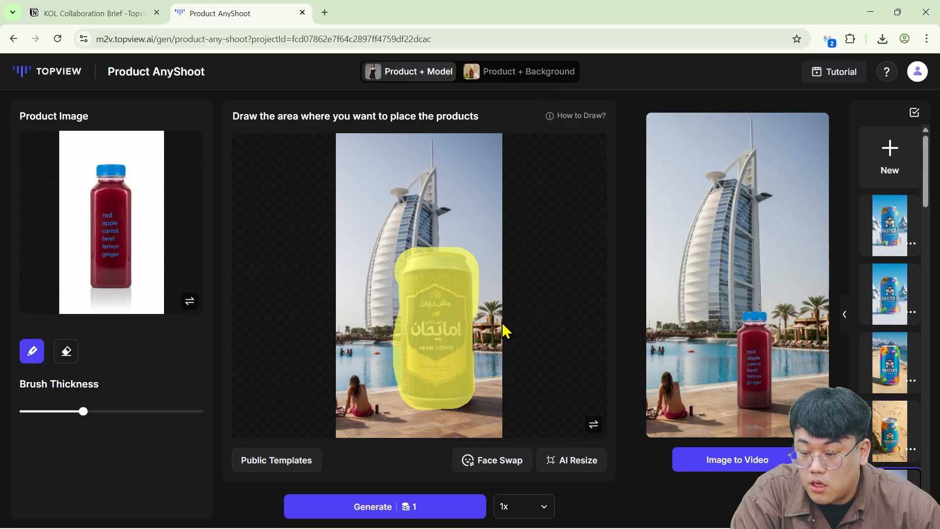
pyautogui.click(885, 164)
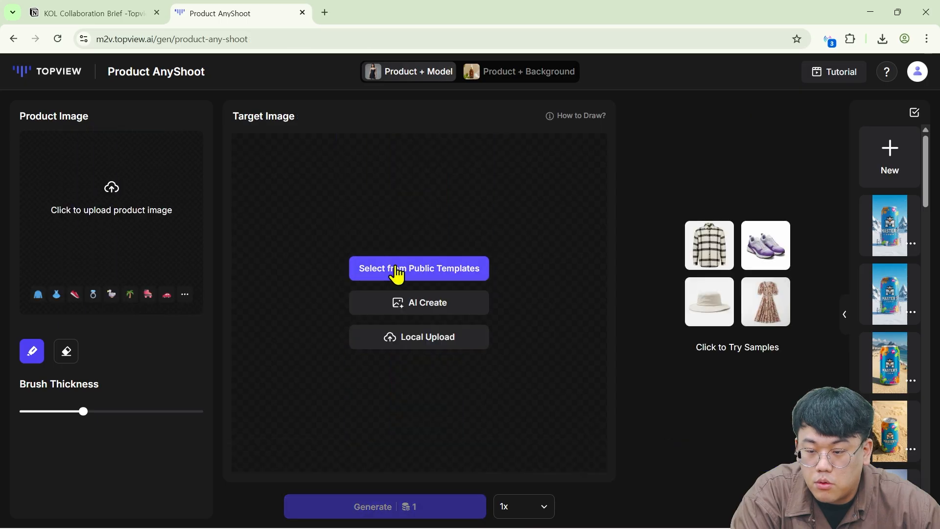
pyautogui.click(368, 178)
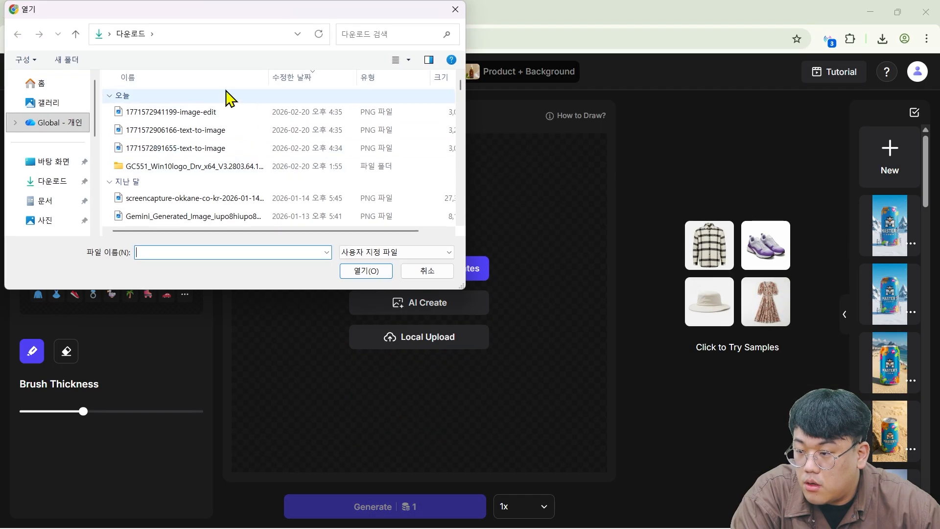
pyautogui.doubleClick(250, 124)
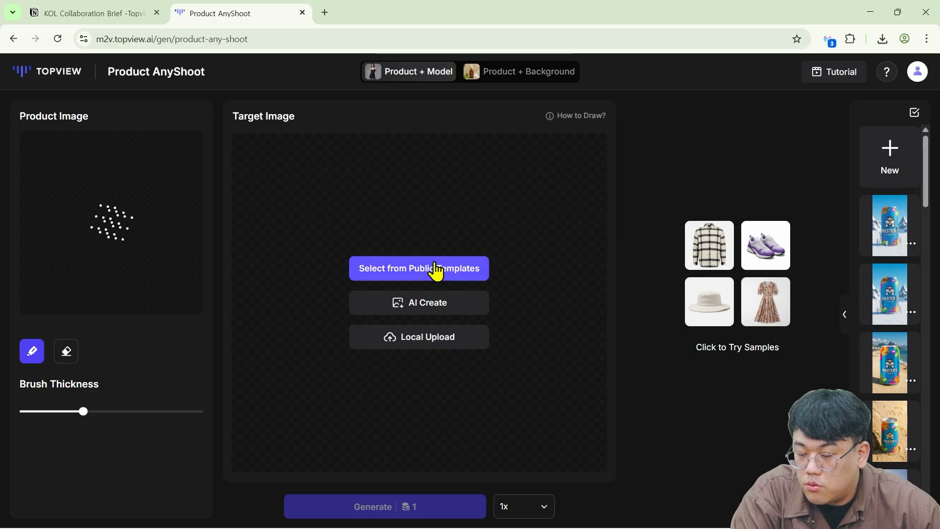
# - Browse the public templates and use the seated woman in the grey T-shirt as the target image
pyautogui.click(435, 270)
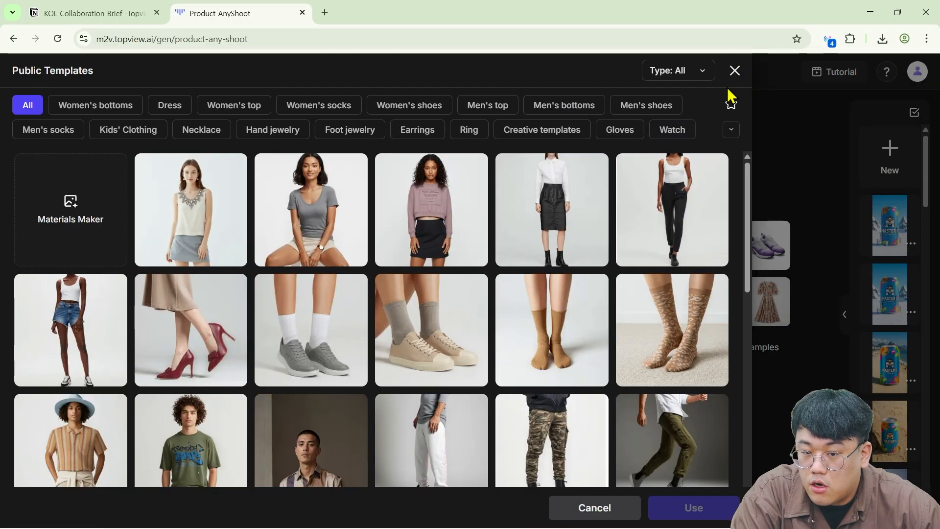
pyautogui.click(734, 71)
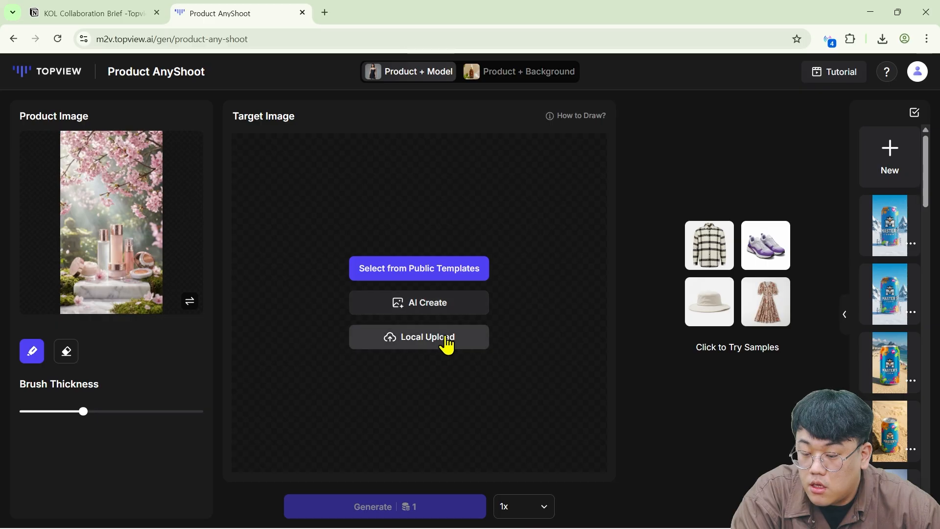
pyautogui.click(483, 267)
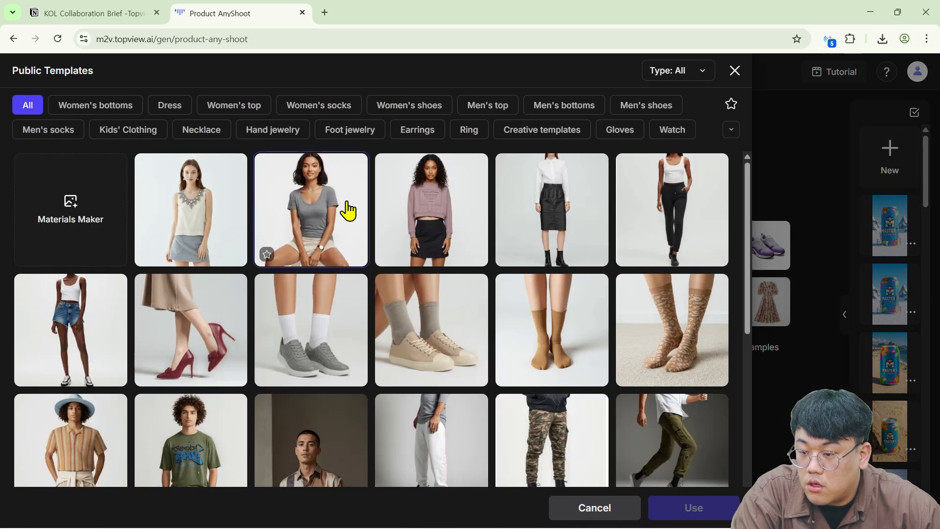
pyautogui.scroll(-4, 212, 200)
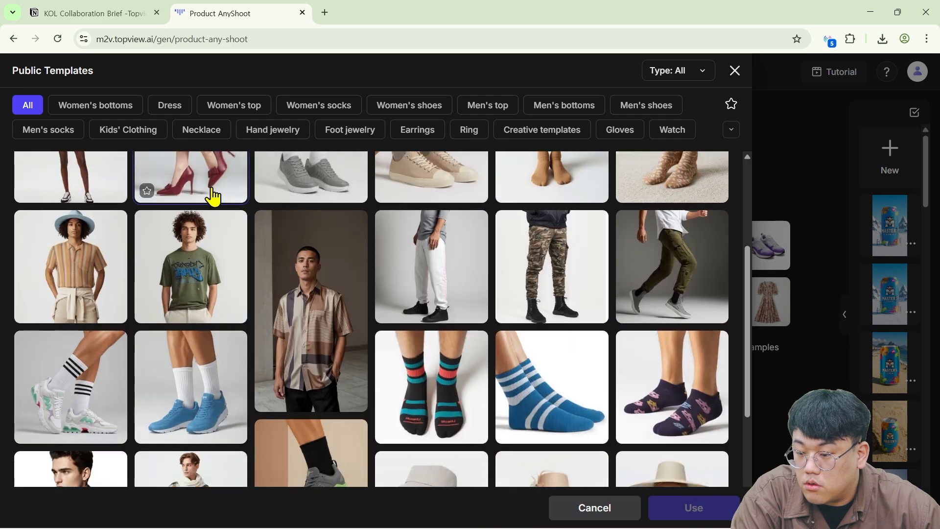
pyautogui.scroll(-5, 216, 200)
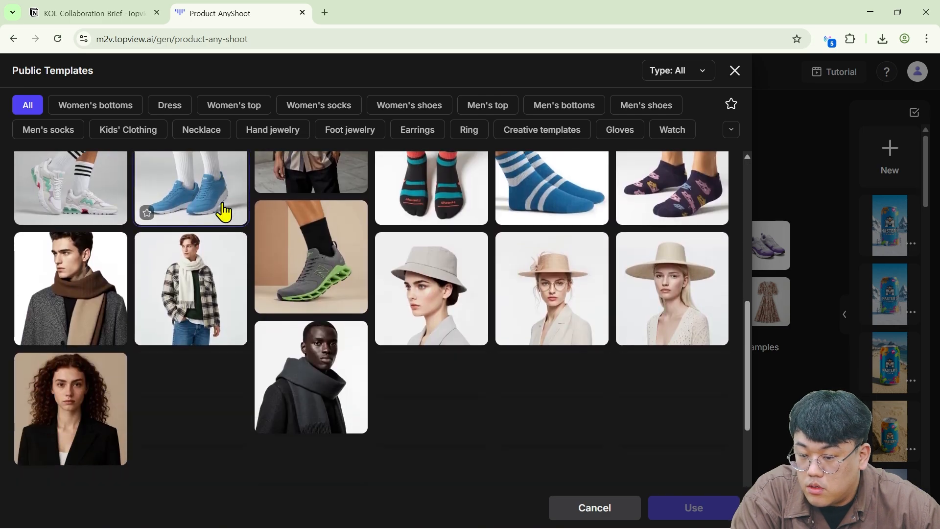
pyautogui.scroll(10, 273, 224)
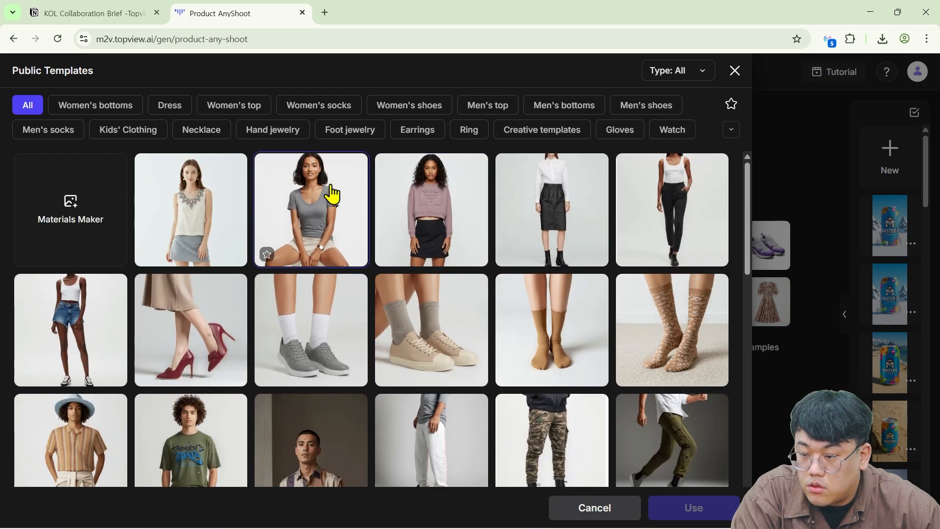
pyautogui.click(332, 193)
pyautogui.click(694, 507)
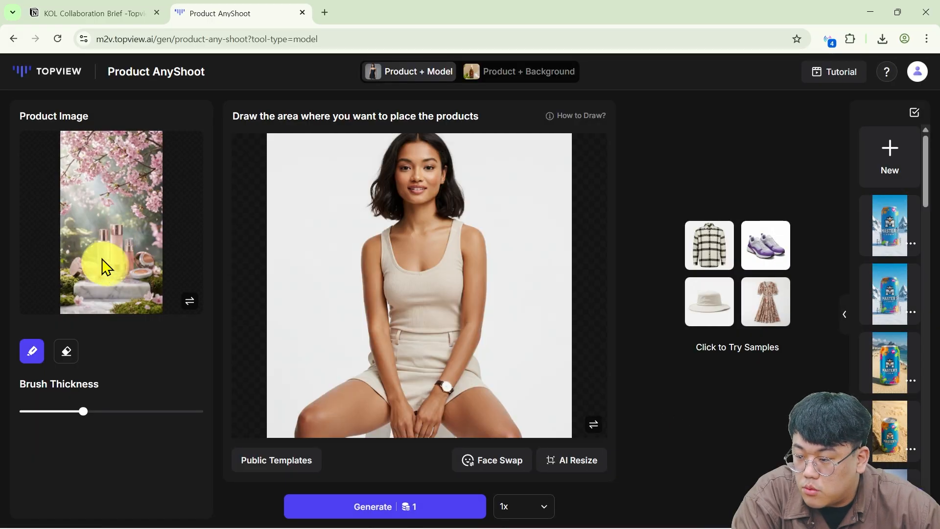
# - Mask the cosmetics in the product image and the area over the model's hands, and generate the composite
pyautogui.moveTo(104, 266)
pyautogui.mouseDown()
pyautogui.moveTo(148, 256)
pyautogui.moveTo(110, 237)
pyautogui.moveTo(114, 272)
pyautogui.moveTo(123, 256)
pyautogui.moveTo(112, 230)
pyautogui.mouseUp()
pyautogui.click(413, 506)
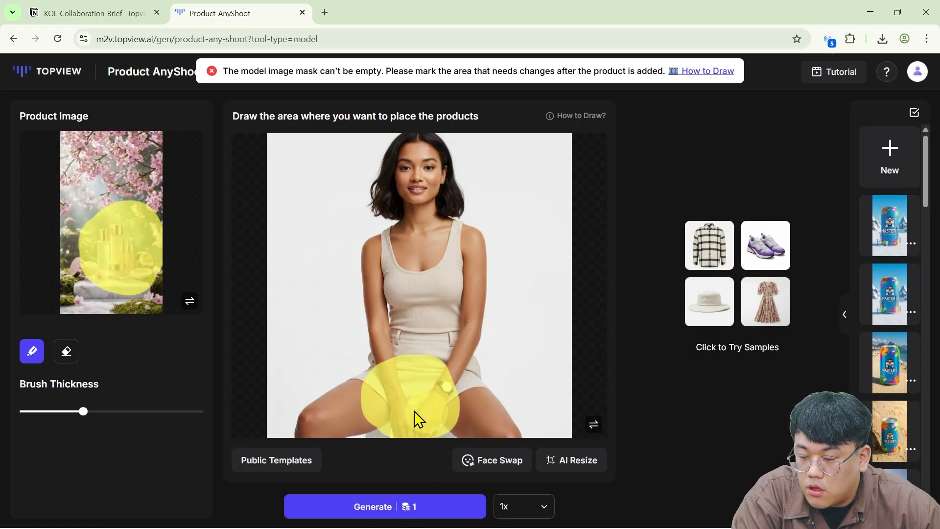
pyautogui.click(435, 502)
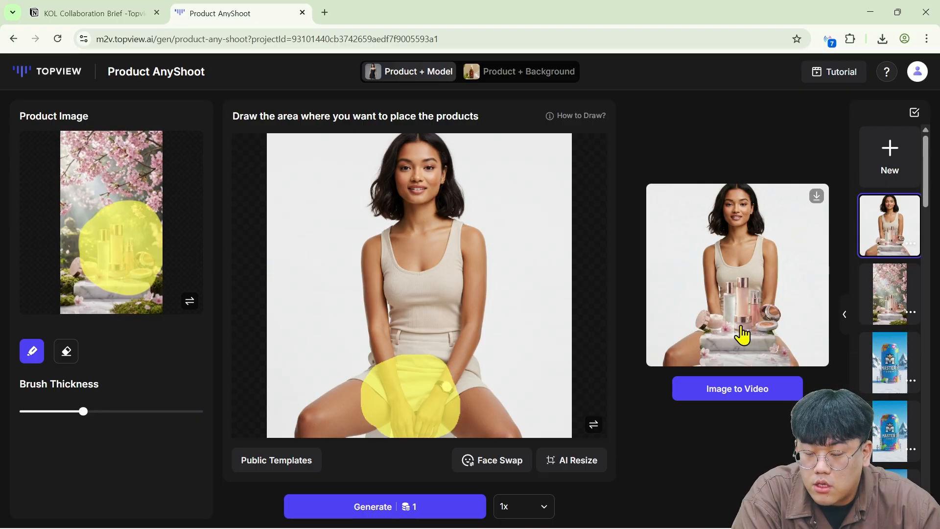
pyautogui.click(74, 356)
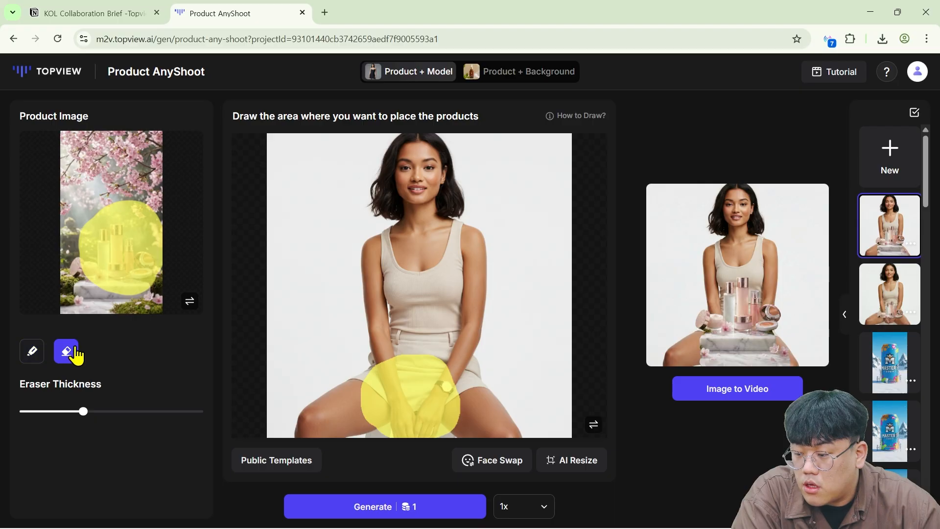
pyautogui.click(190, 302)
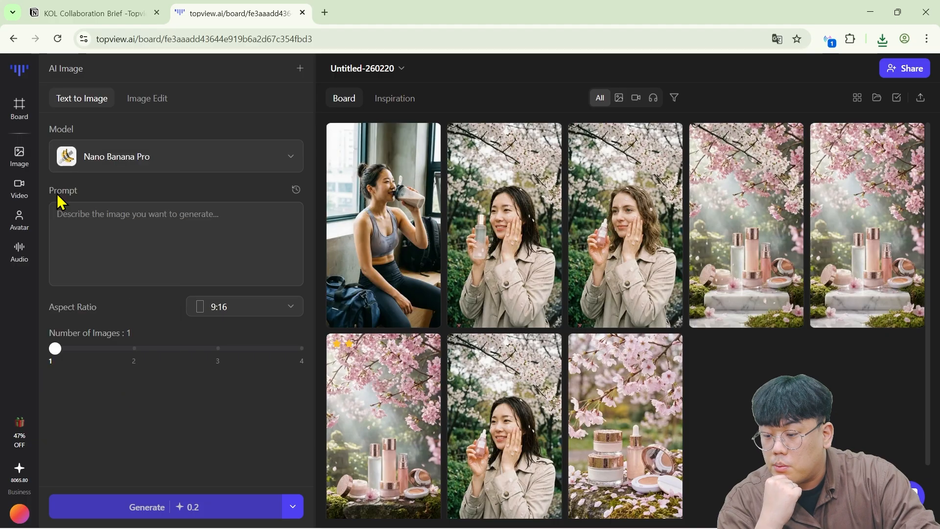
# - Start an Image to Video generation on the board and choose Kling V3 as the model
pyautogui.moveTo(20, 188)
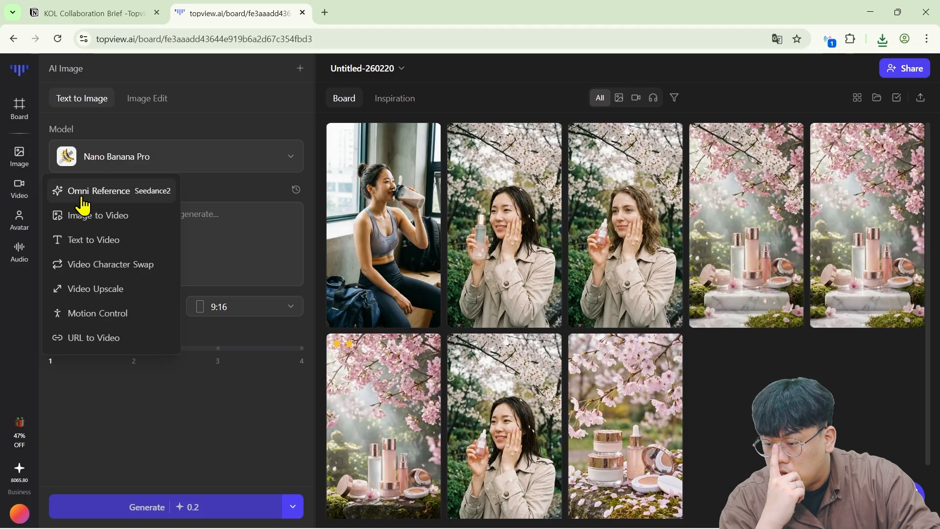
pyautogui.click(140, 231)
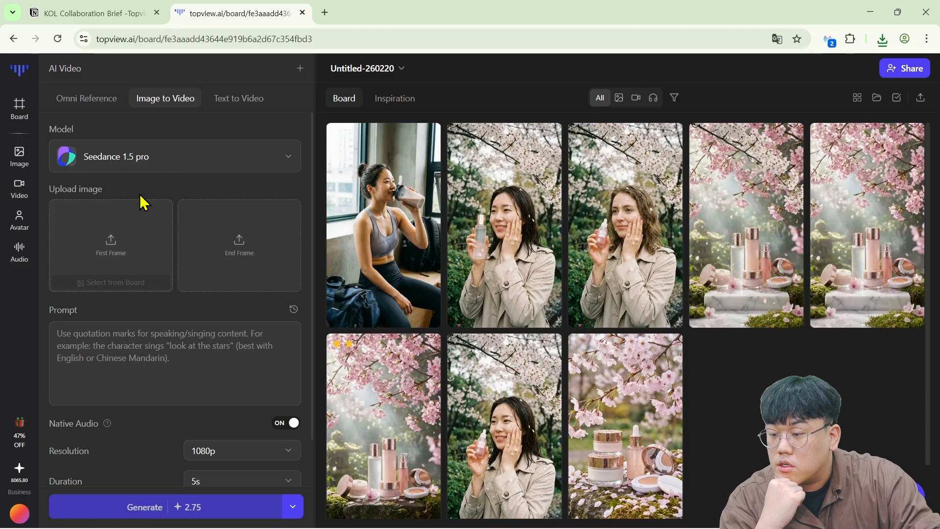
pyautogui.click(164, 169)
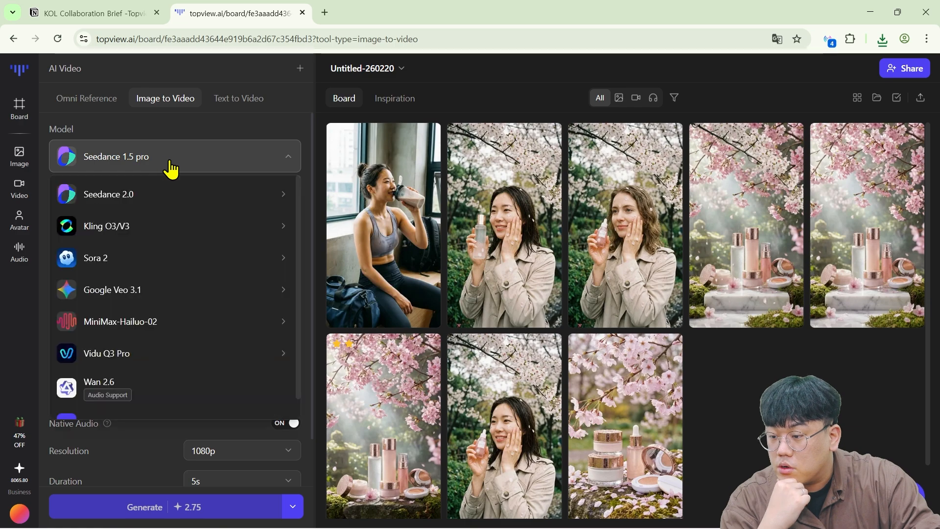
pyautogui.moveTo(153, 242)
pyautogui.click(404, 234)
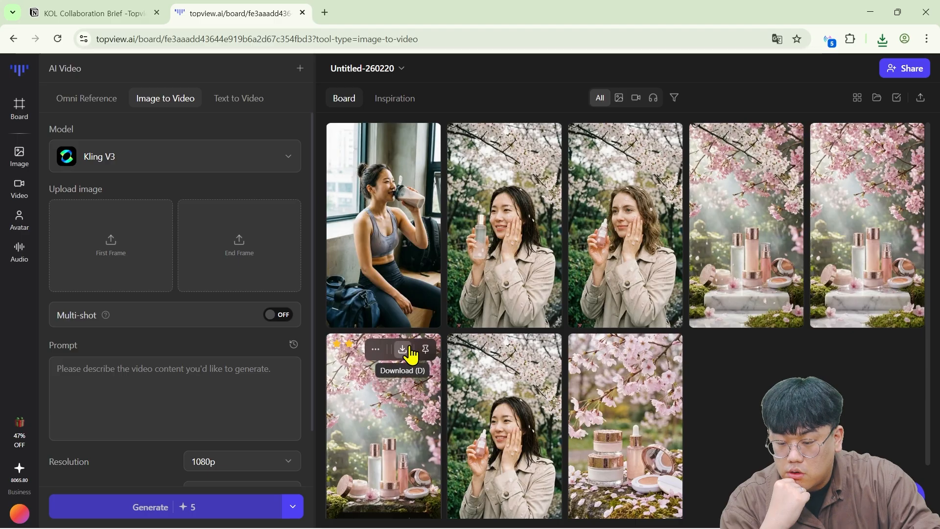
# - Download the cosmetics image on the mossy stone wall and the original image of the dark-haired woman holding the pink dropper bottle
pyautogui.click(408, 350)
pyautogui.click(546, 201)
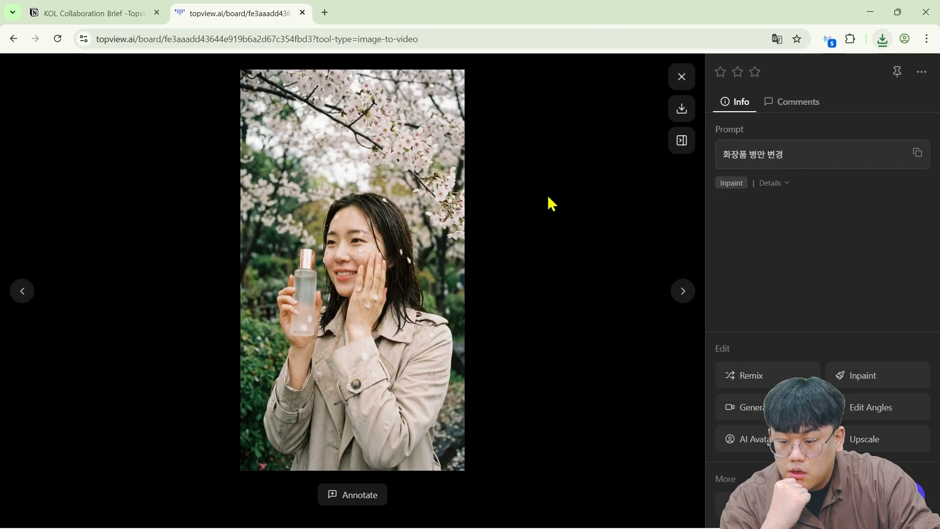
pyautogui.click(671, 84)
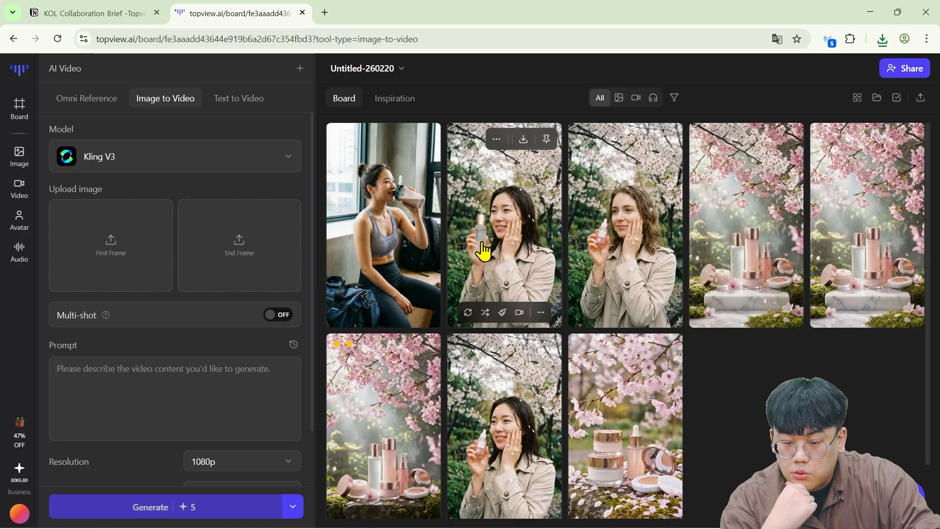
pyautogui.click(502, 433)
pyautogui.click(682, 109)
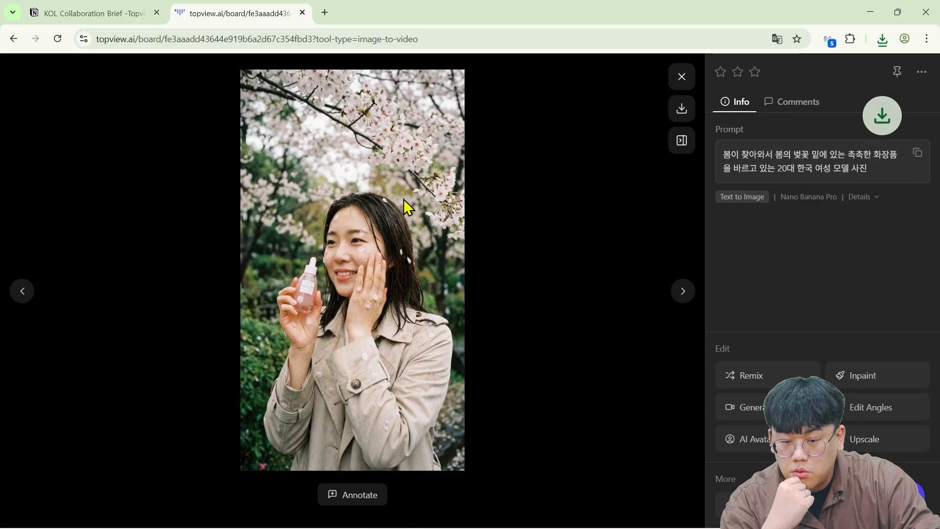
pyautogui.click(681, 79)
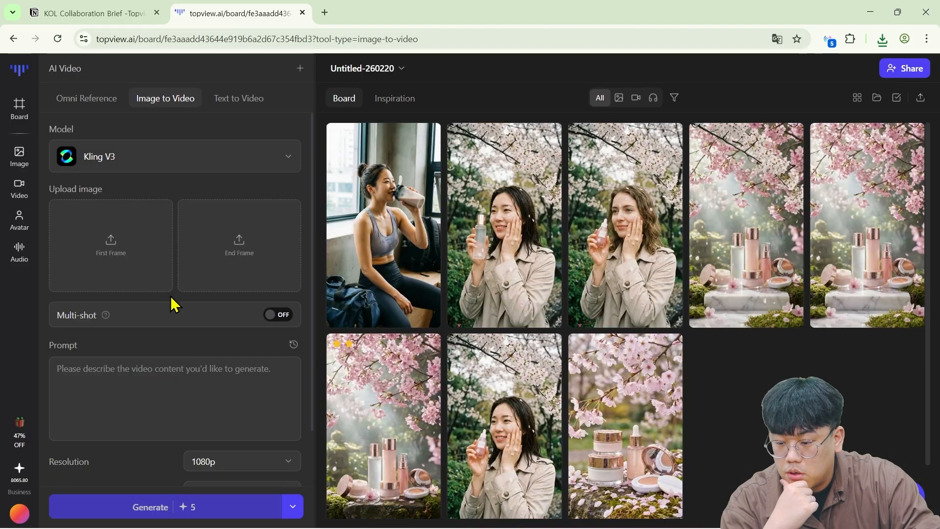
# - Upload the mossy-wall cosmetics image as the first frame and the woman with the pink dropper bottle as the end frame
pyautogui.click(127, 265)
pyautogui.doubleClick(178, 129)
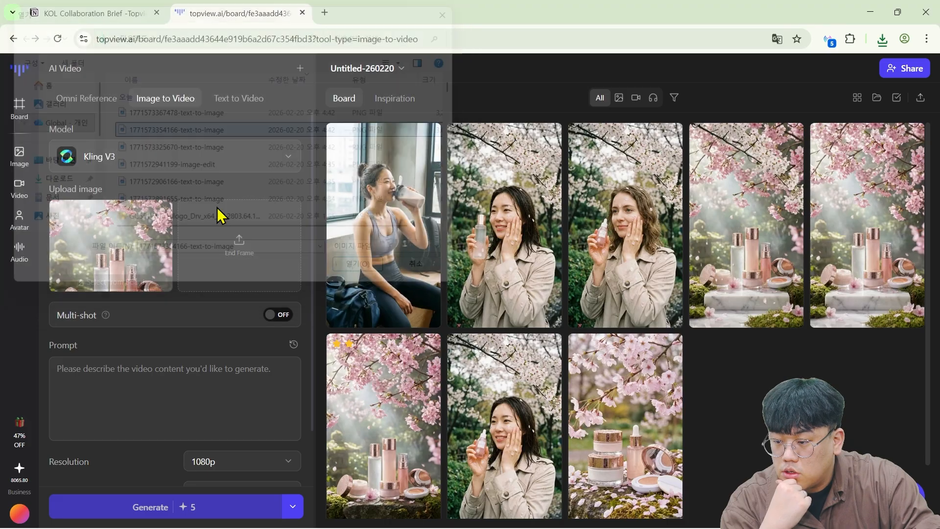
pyautogui.click(242, 234)
pyautogui.doubleClick(224, 116)
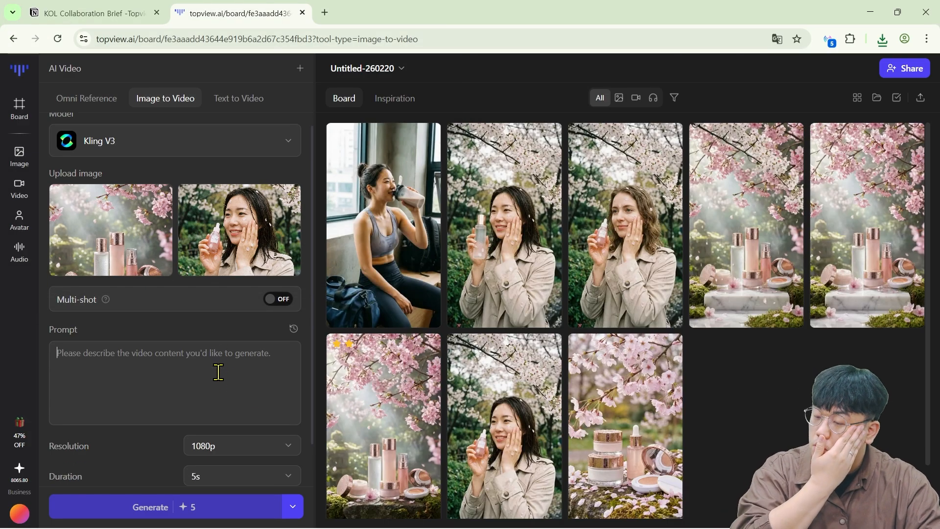
# - Write the video prompt "숲속에서 있는 자연 화장품이 자연스럽게 여성이 바르는 장면으로 연결"
pyautogui.scroll(-2, 228, 379)
pyautogui.write('숲속에서 있는 자연 화장품이 자녀')
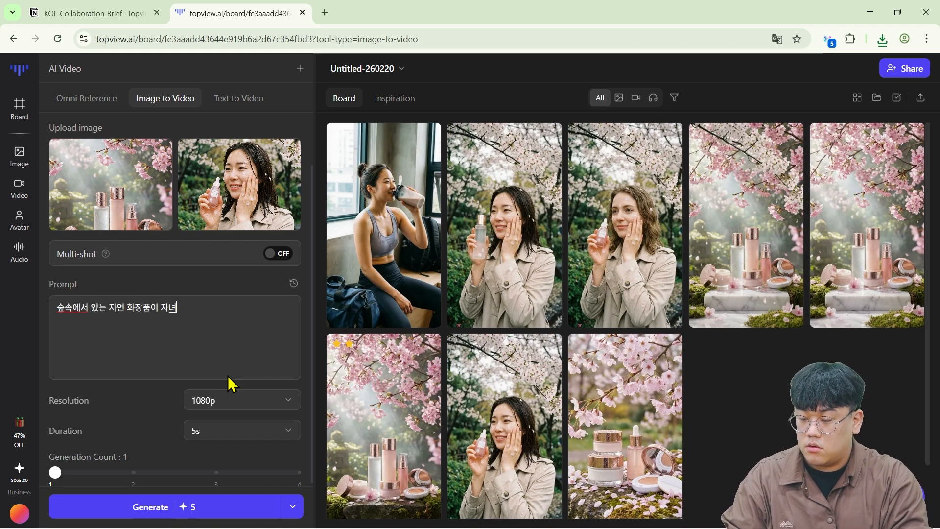
pyautogui.write('럽게')
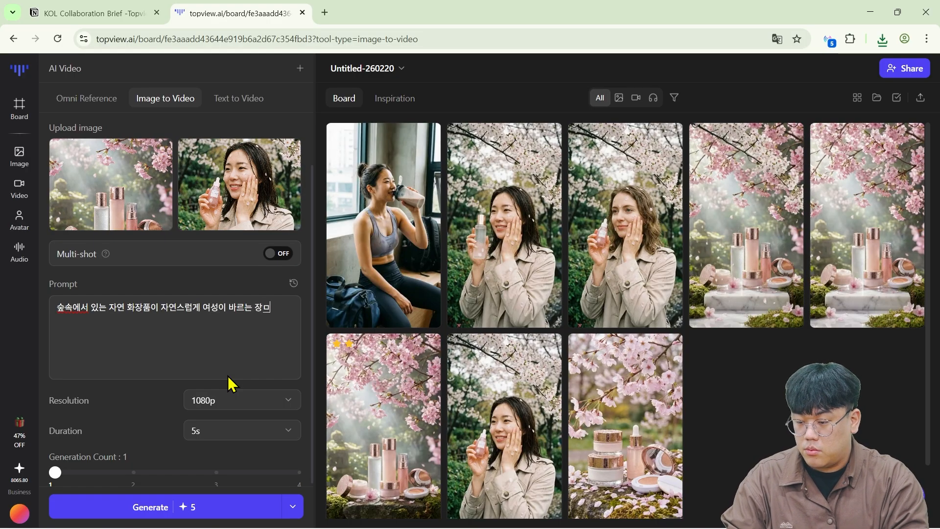
pyautogui.write('여성이 바르는 장면으로 연결')
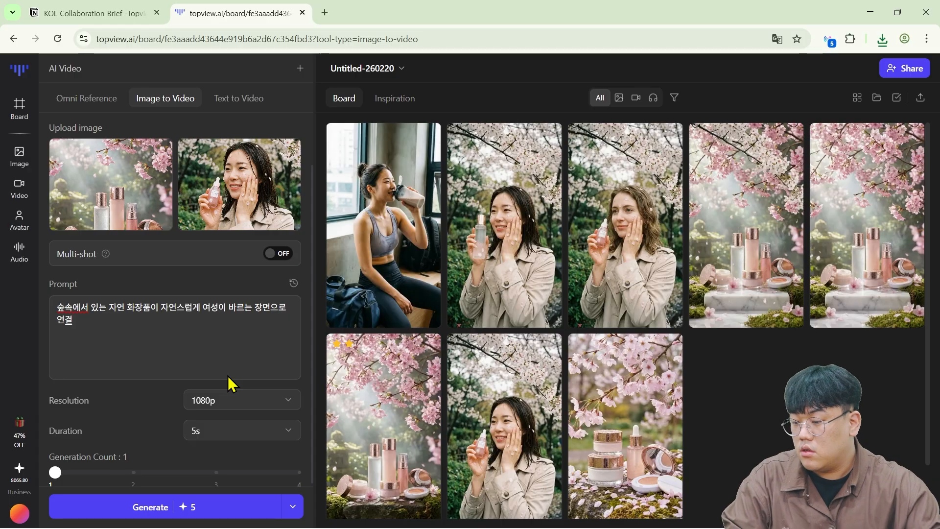
# - Set the video duration to 10s and generate the video
pyautogui.click(237, 427)
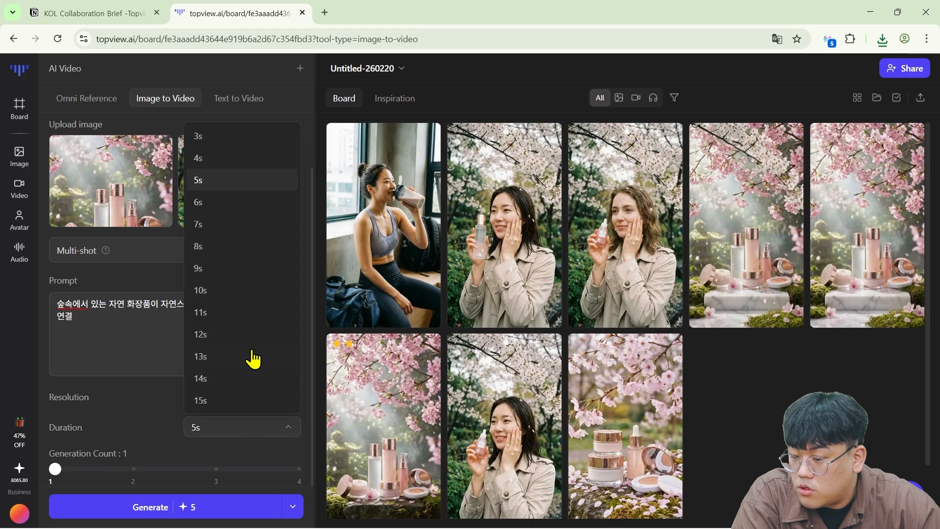
pyautogui.click(258, 293)
pyautogui.click(237, 431)
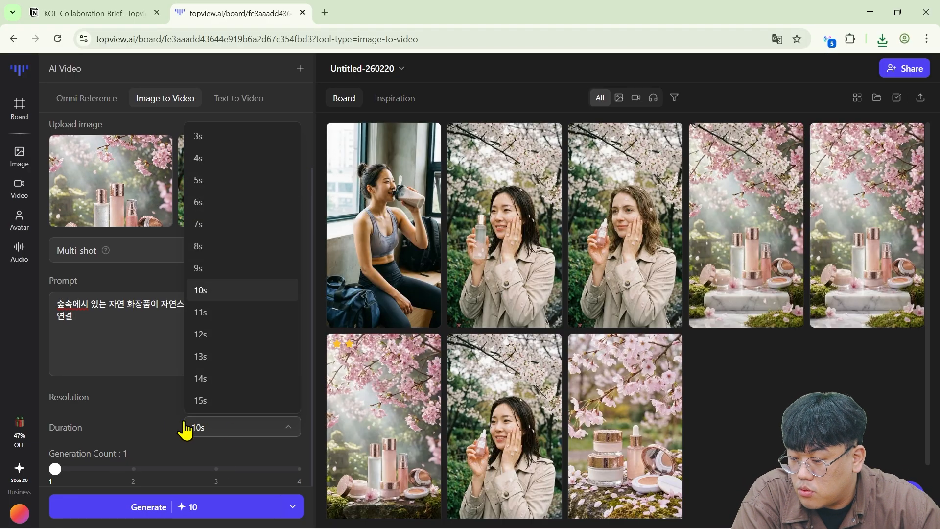
pyautogui.click(185, 426)
pyautogui.click(184, 500)
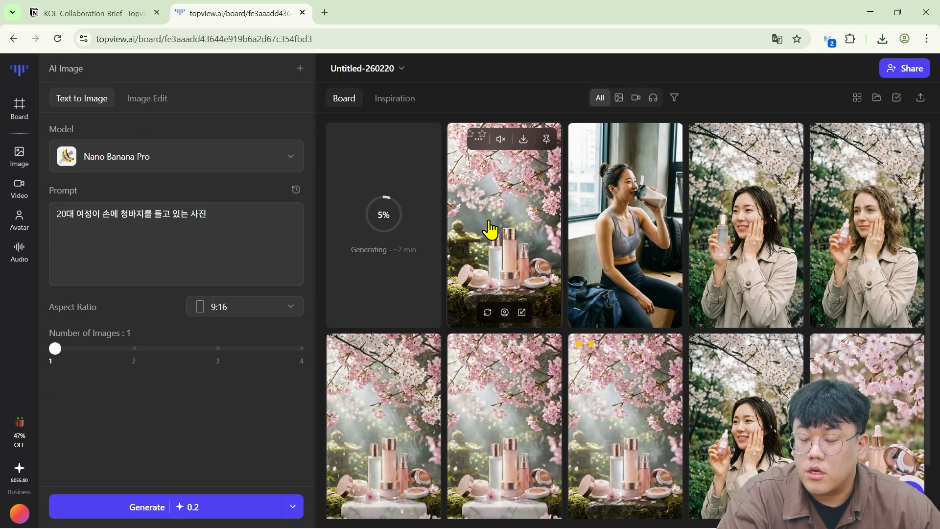
# - Load the generated cherry-blossom cosmetics video into Video Lip Sync and compare the Import Audio option with Text to Audio, keeping Text to Audio
pyautogui.click(491, 230)
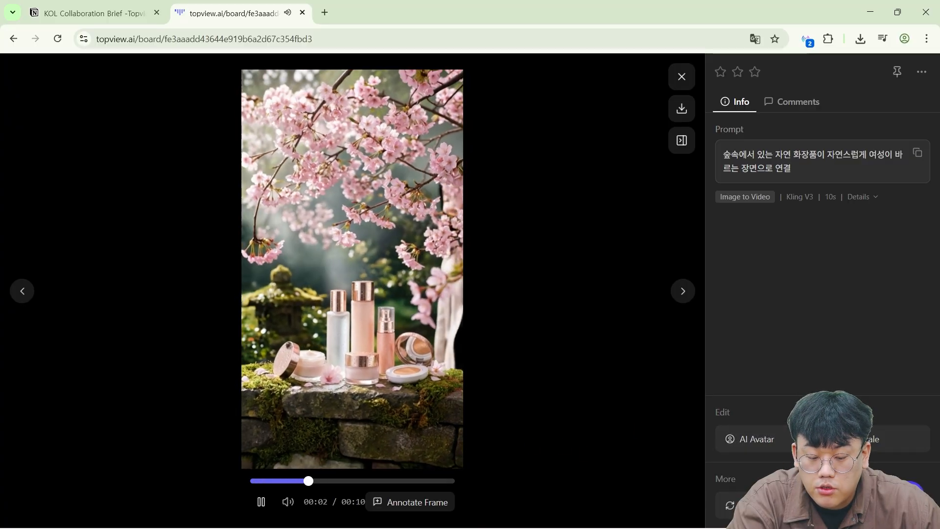
pyautogui.click(787, 444)
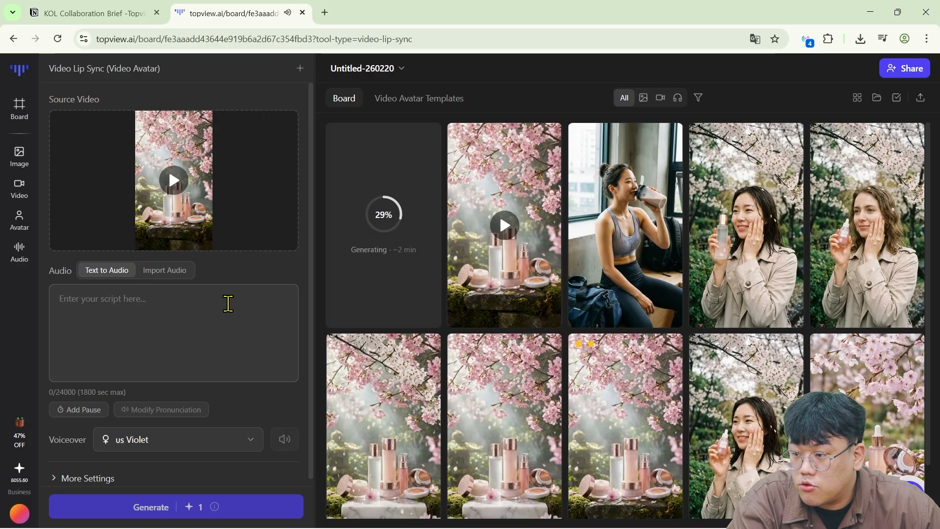
pyautogui.moveTo(20, 223)
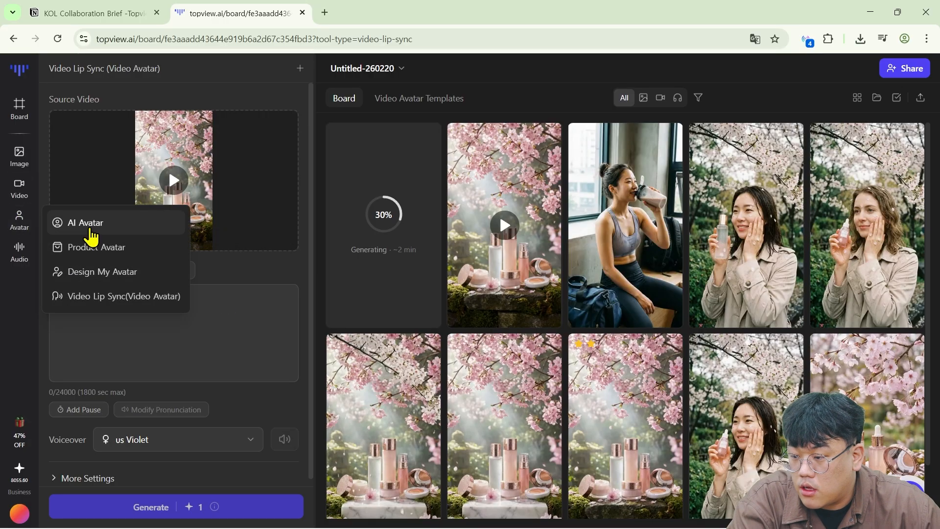
pyautogui.scroll(-1, 189, 290)
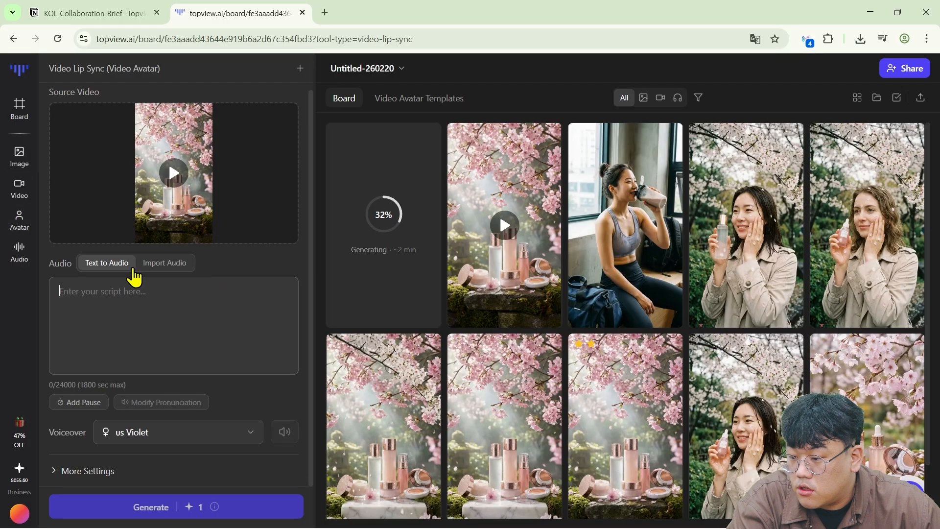
pyautogui.click(160, 307)
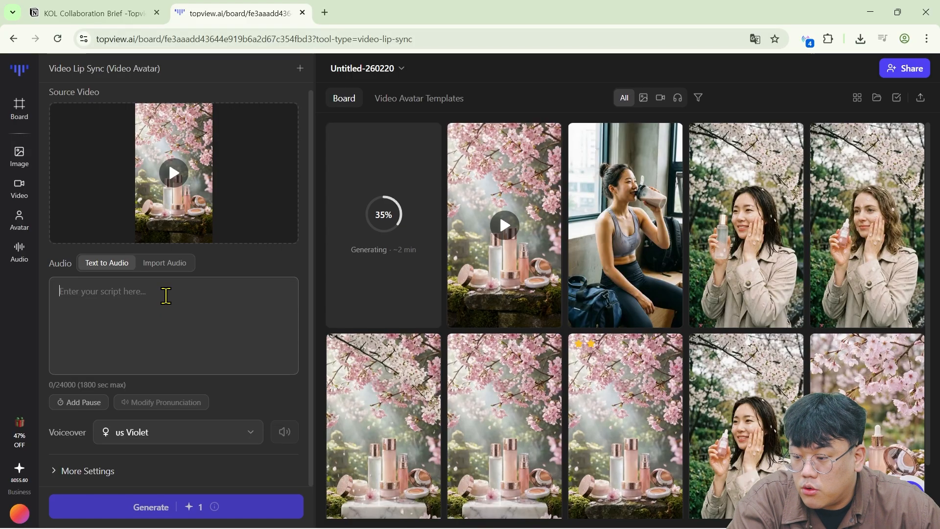
pyautogui.click(172, 265)
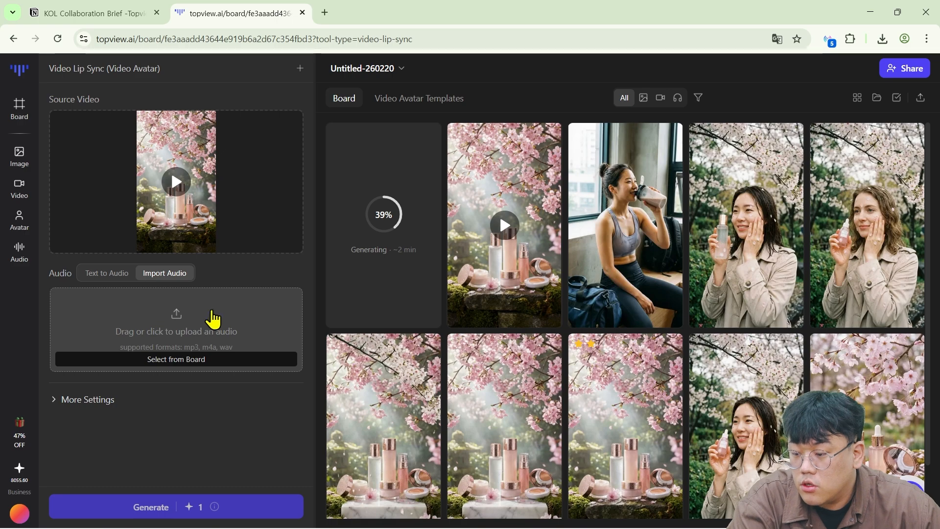
pyautogui.click(104, 273)
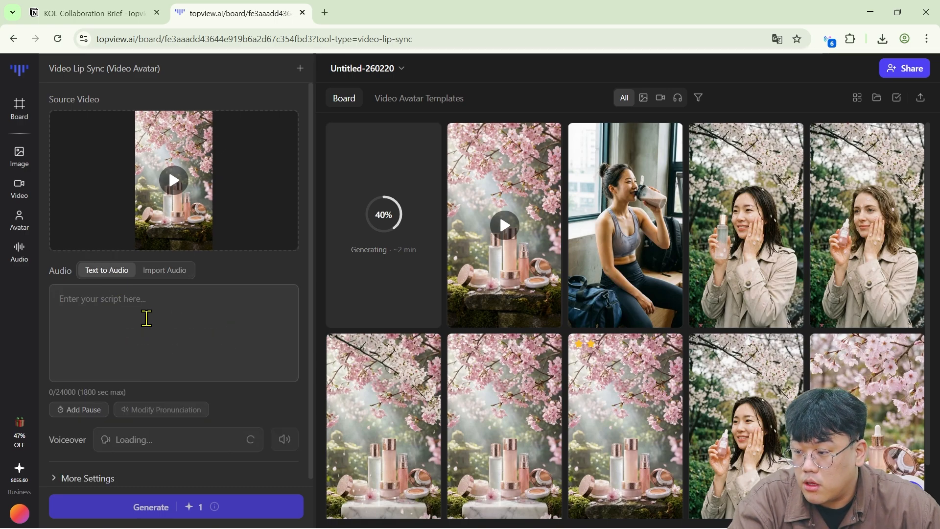
# - Write the script's first line as "자연을 담은 마케팅학교 벚꽃 에디션 수분크림"
pyautogui.click(193, 301)
pyautogui.write('o')
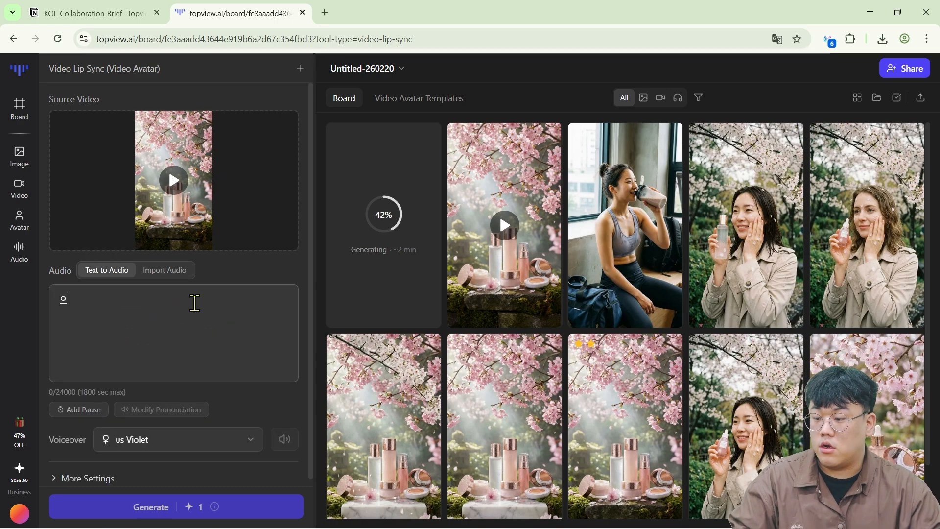
pyautogui.press('BackSpace')
pyautogui.write('자연을 담은 ')
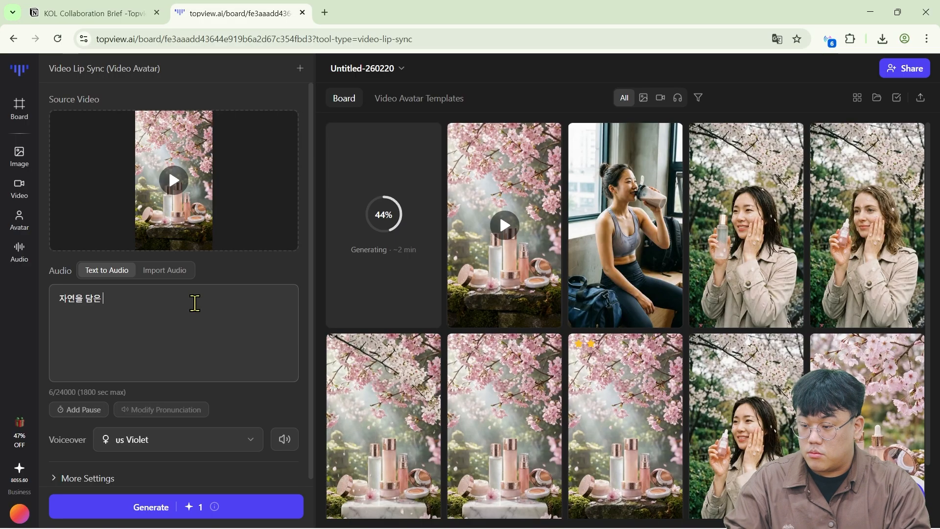
pyautogui.write('벚ㄲ')
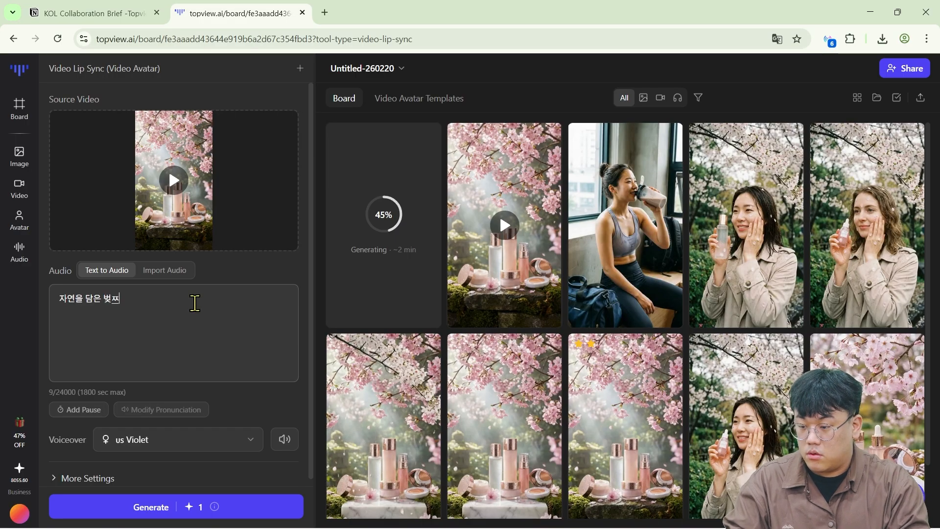
pyautogui.press('BackSpace')
pyautogui.press('BackSpace')
pyautogui.write('마케팅학교 ')
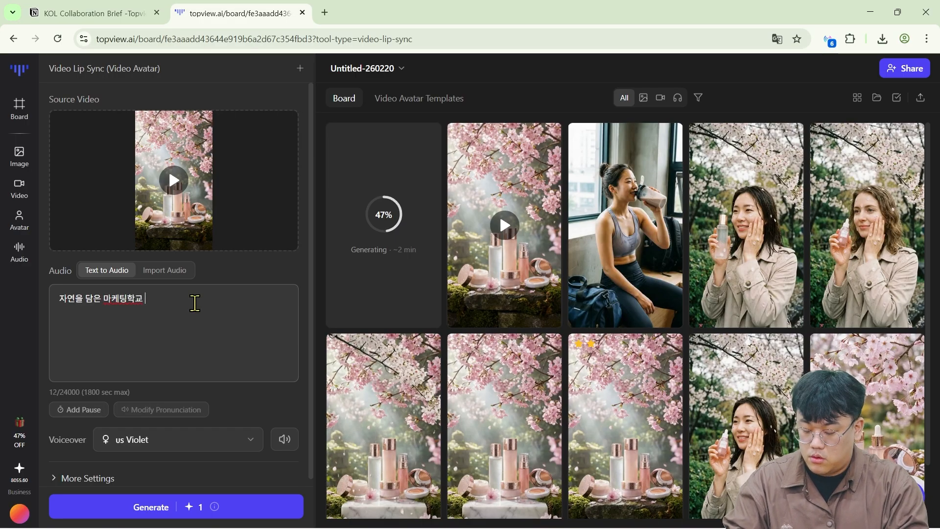
pyautogui.write('버')
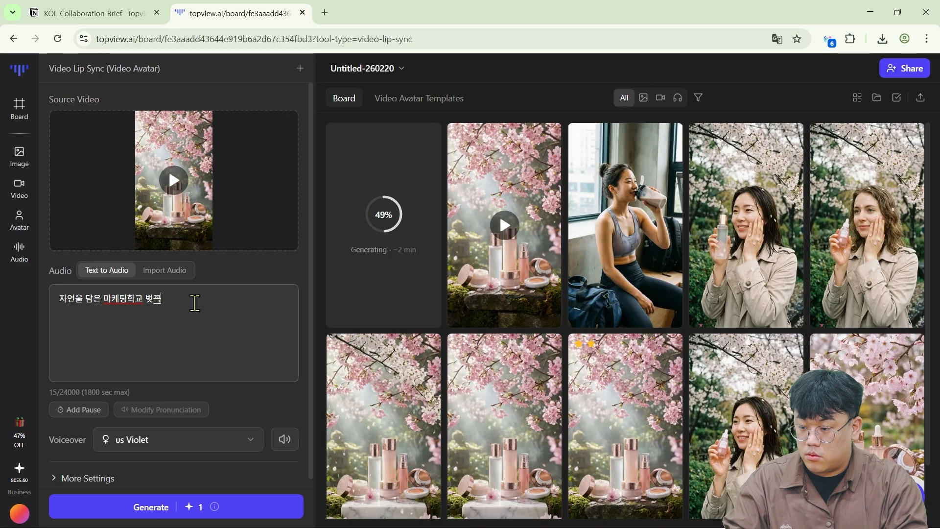
pyautogui.write('꽃 에디션')
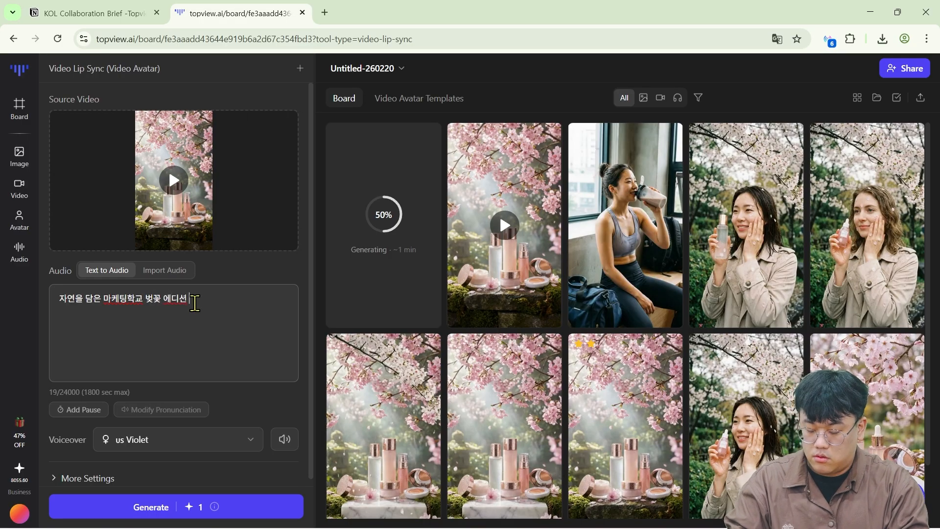
pyautogui.write(' 크림')
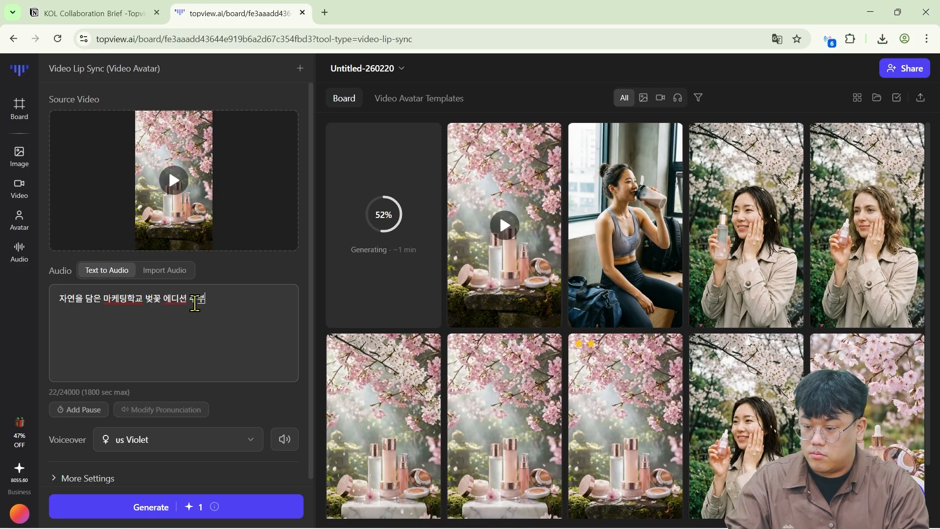
pyautogui.write('분크림')
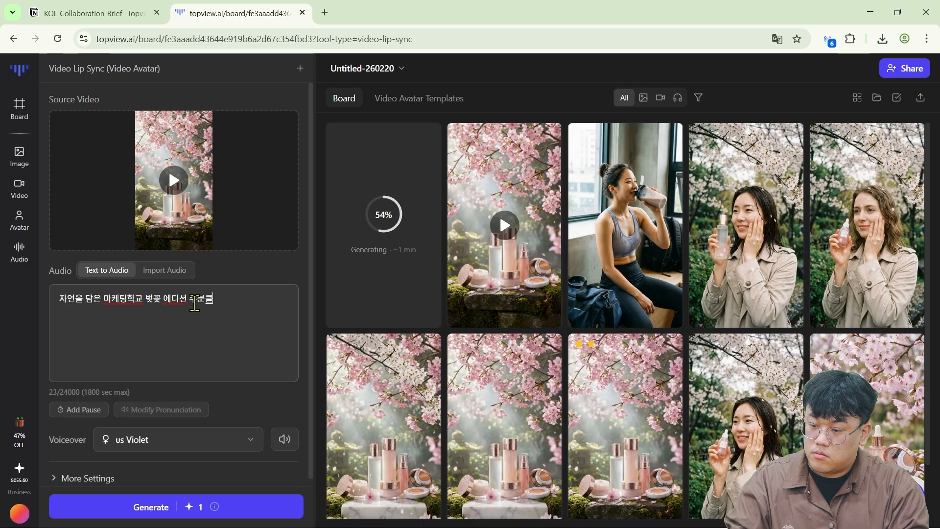
# - Add a second script line reading "봄처럼 산뜻하게"
pyautogui.press('Return')
pyautogui.write('뵈')
pyautogui.write('처럼 산뜻하게')
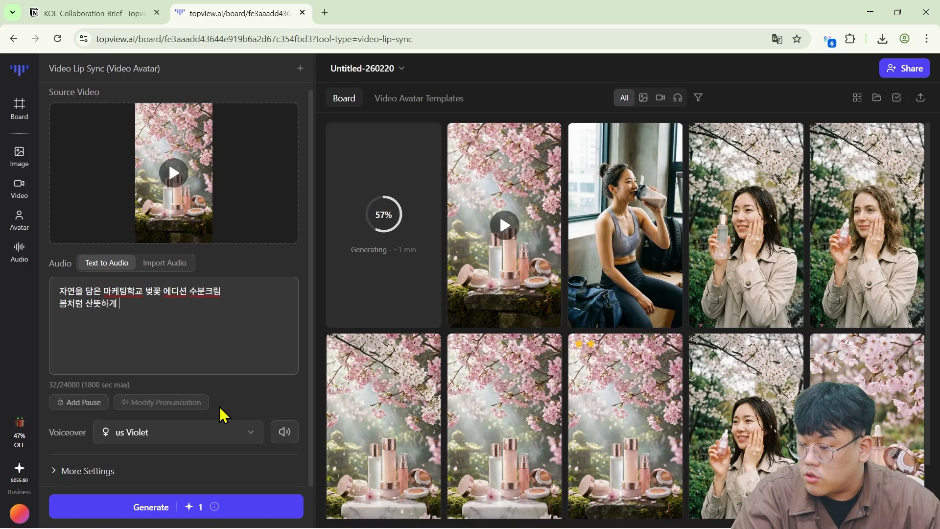
# - Filter the public voiceover voices by female gender and young age
pyautogui.click(208, 438)
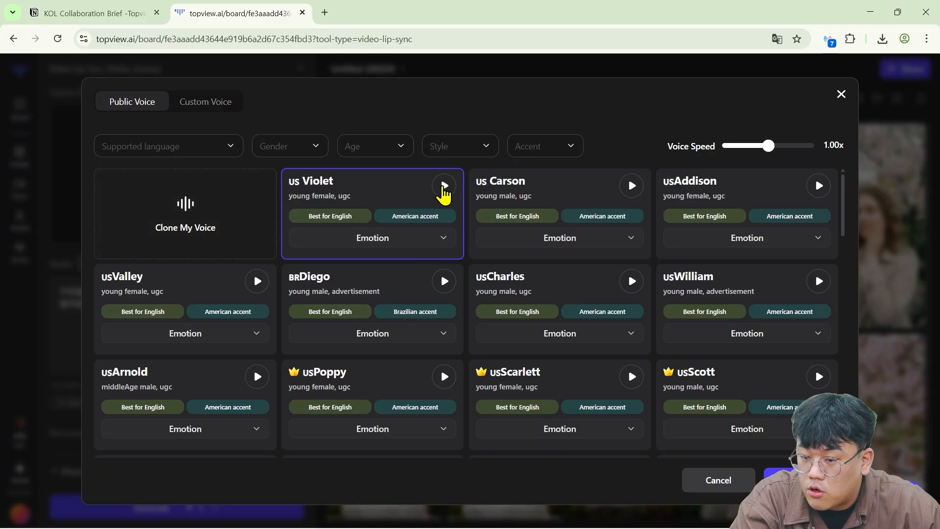
pyautogui.click(286, 150)
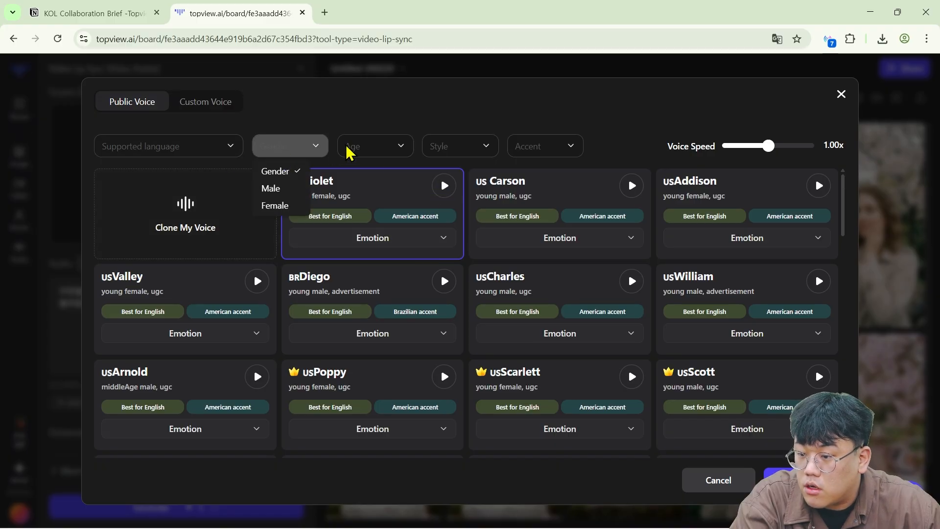
pyautogui.click(296, 206)
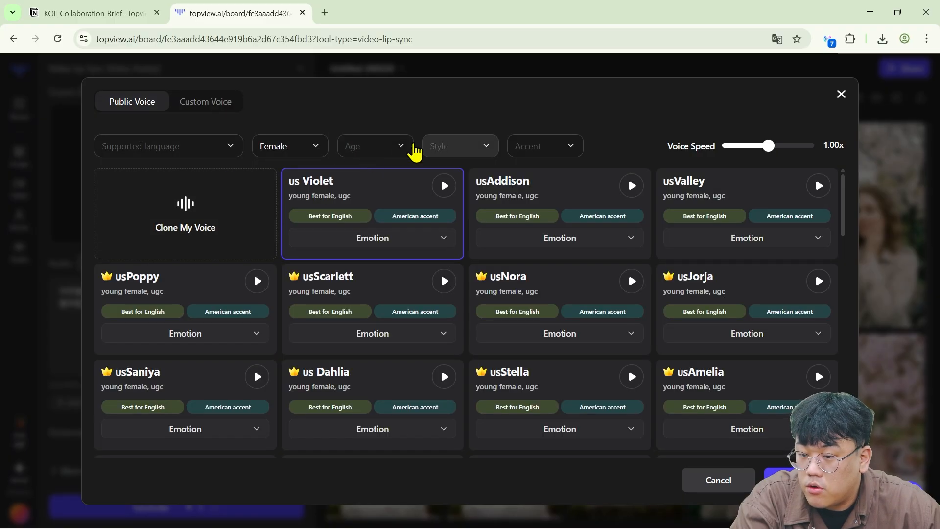
pyautogui.click(409, 149)
pyautogui.click(360, 188)
# - Review the voice style and accent options without choosing any, and filter the voices by Korean as the supported language
pyautogui.click(472, 149)
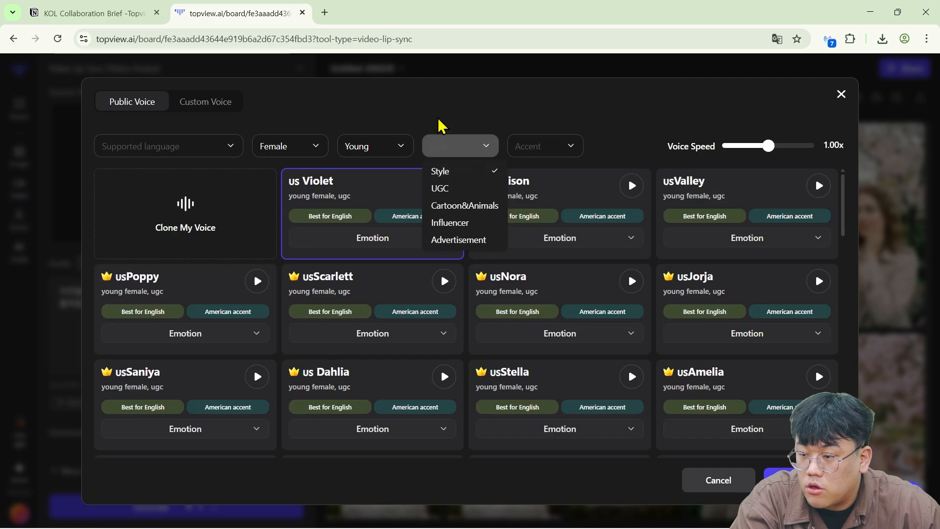
pyautogui.click(575, 148)
pyautogui.scroll(-5, 563, 269)
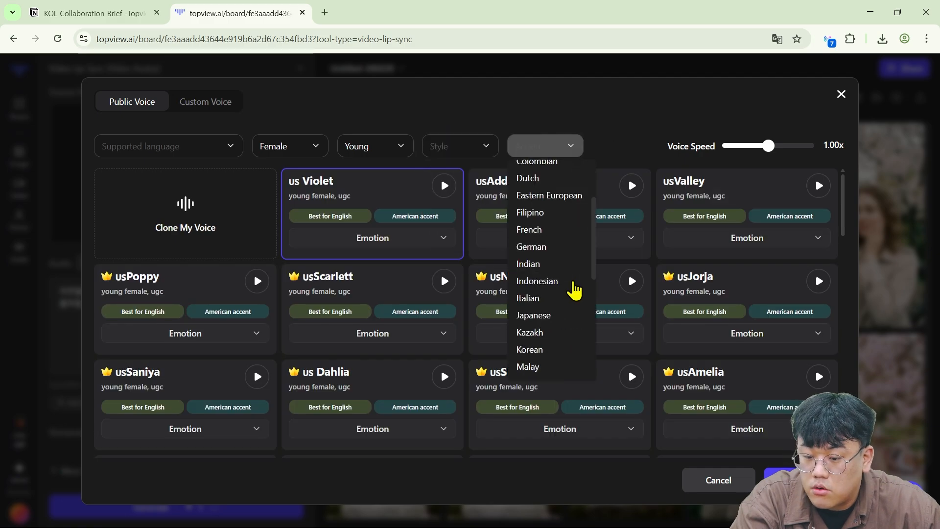
pyautogui.click(653, 120)
pyautogui.click(204, 149)
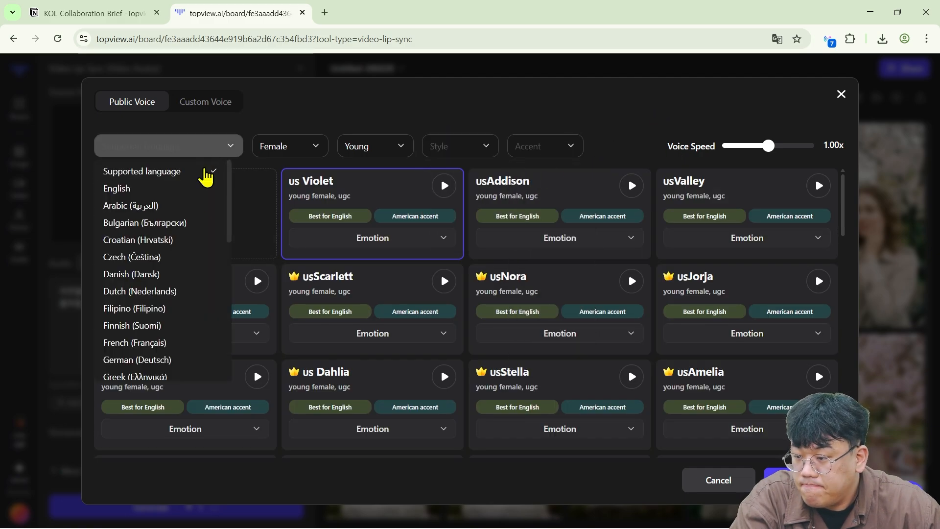
pyautogui.scroll(-5, 181, 252)
pyautogui.click(182, 236)
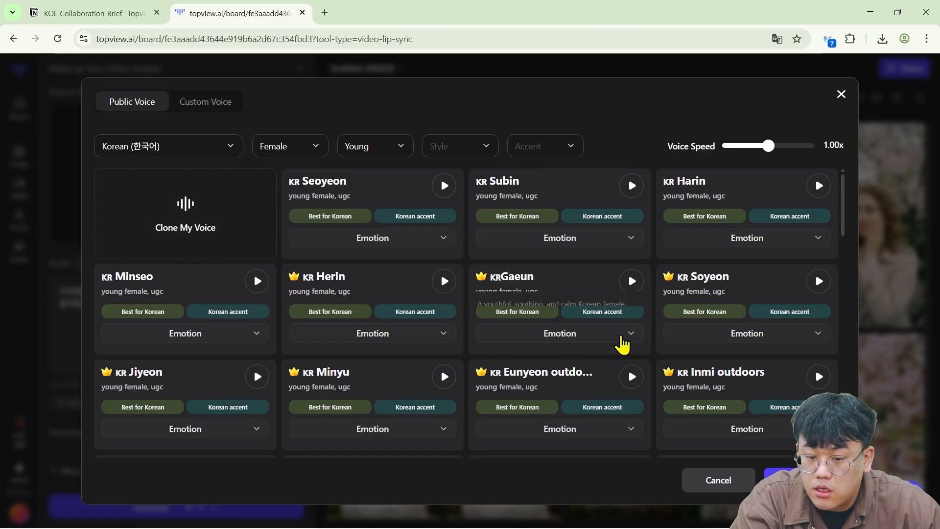
# - Set the voiceover to the Korean voice Gaeun and generate the lip-sync video
pyautogui.click(571, 289)
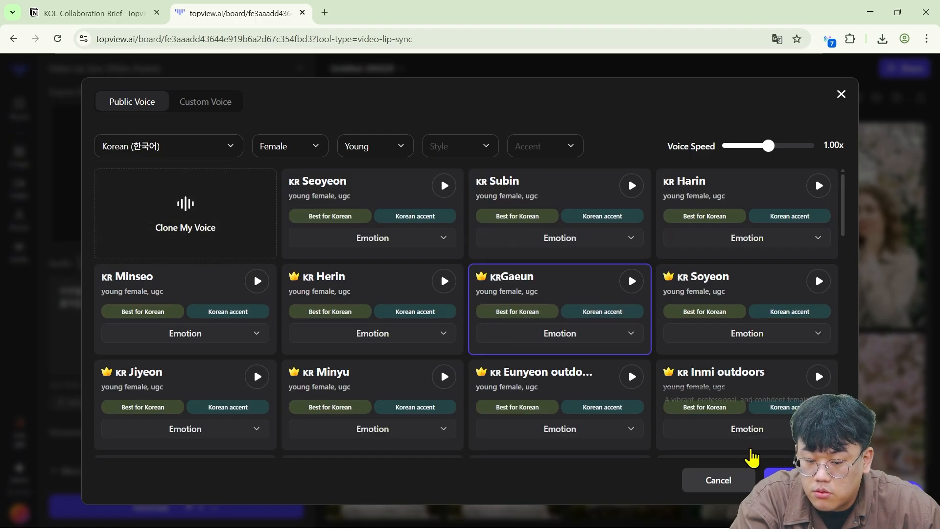
pyautogui.click(773, 478)
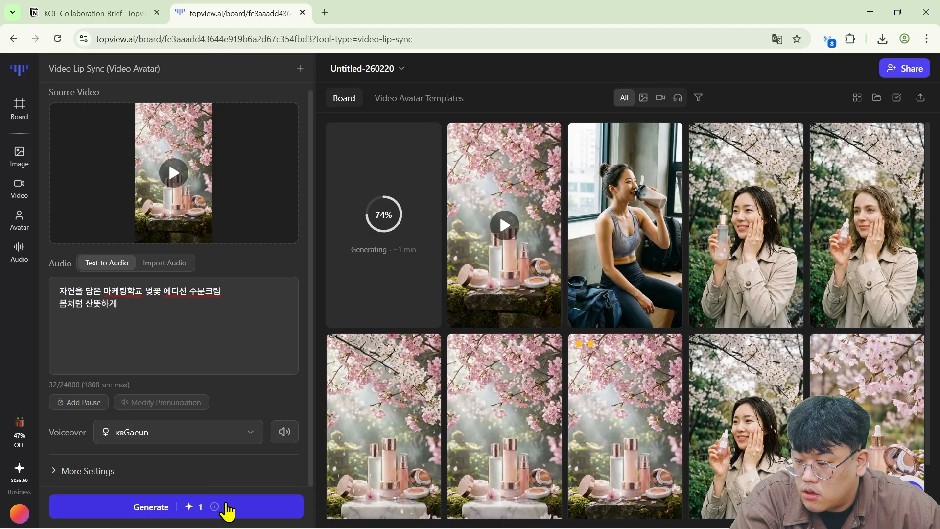
pyautogui.click(226, 506)
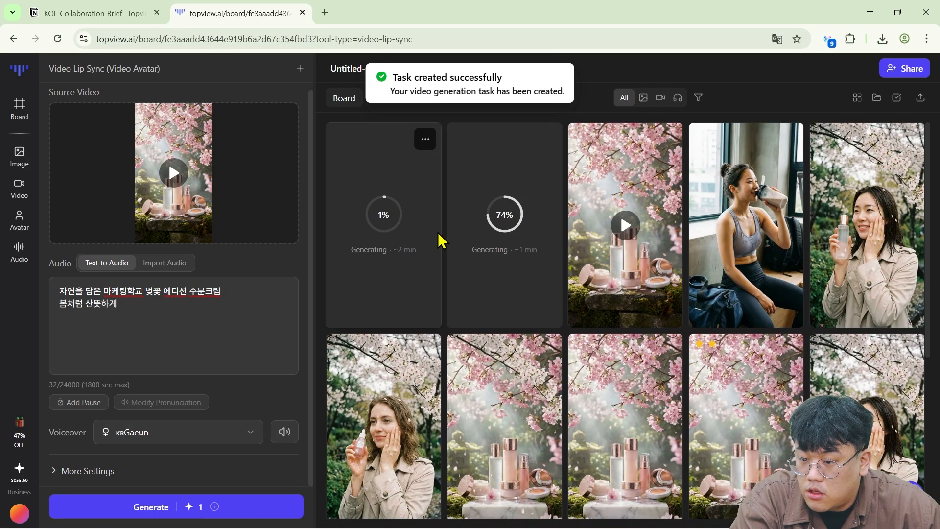
# - Examine the details of the two-star cosmetics image on the mossy stone and return to the board
pyautogui.moveTo(224, 195)
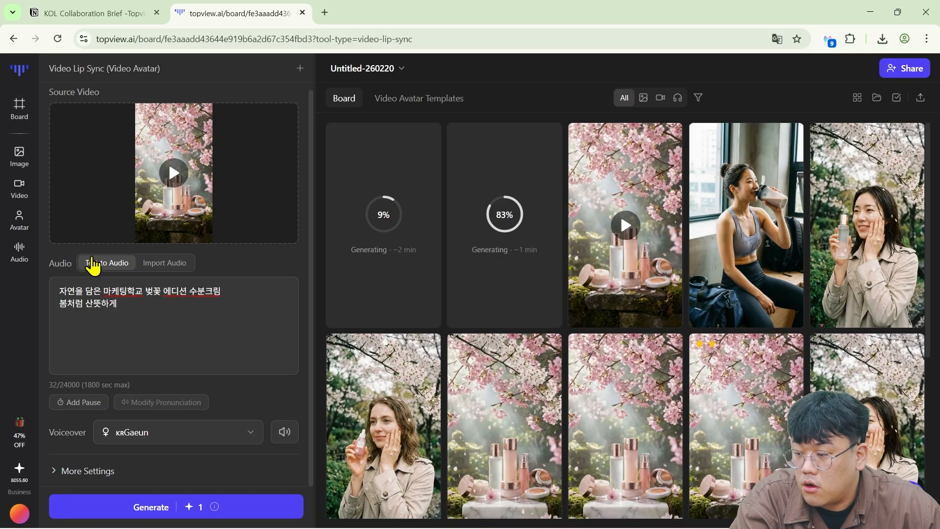
pyautogui.moveTo(20, 220)
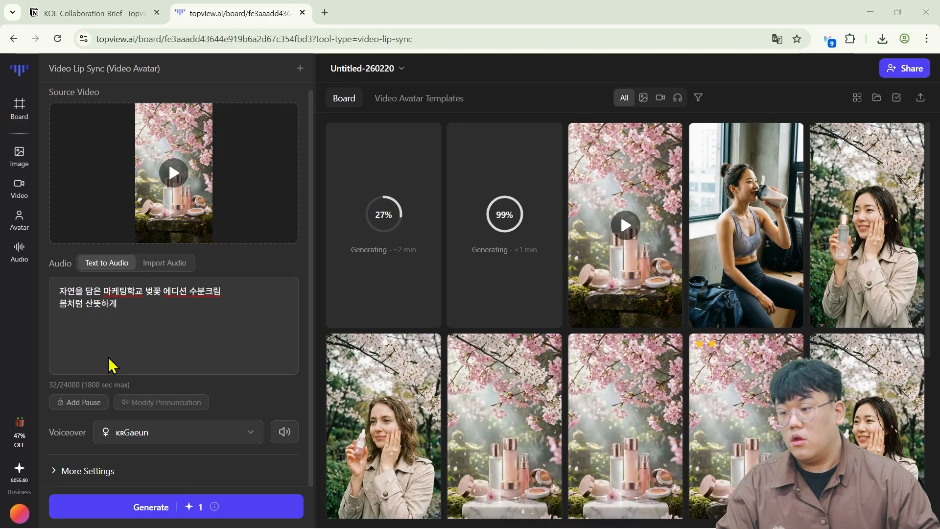
pyautogui.scroll(-4, 640, 347)
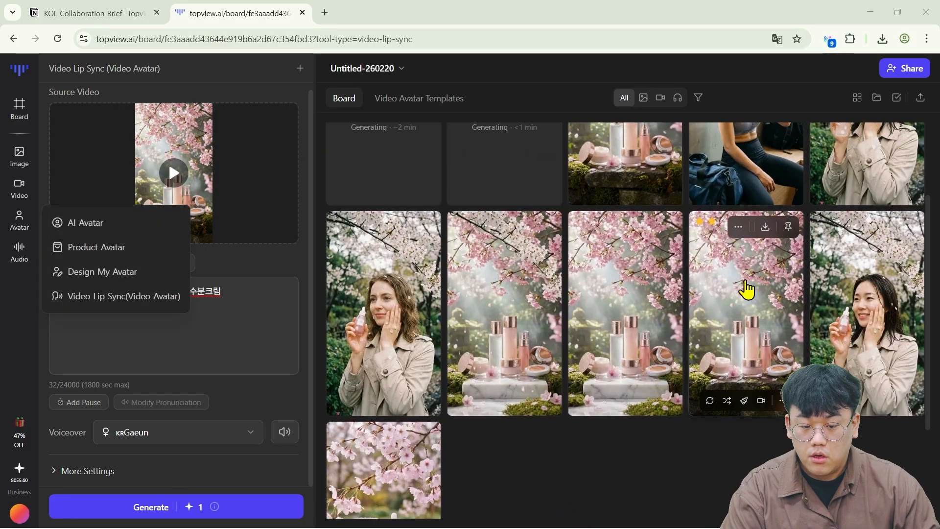
pyautogui.click(750, 290)
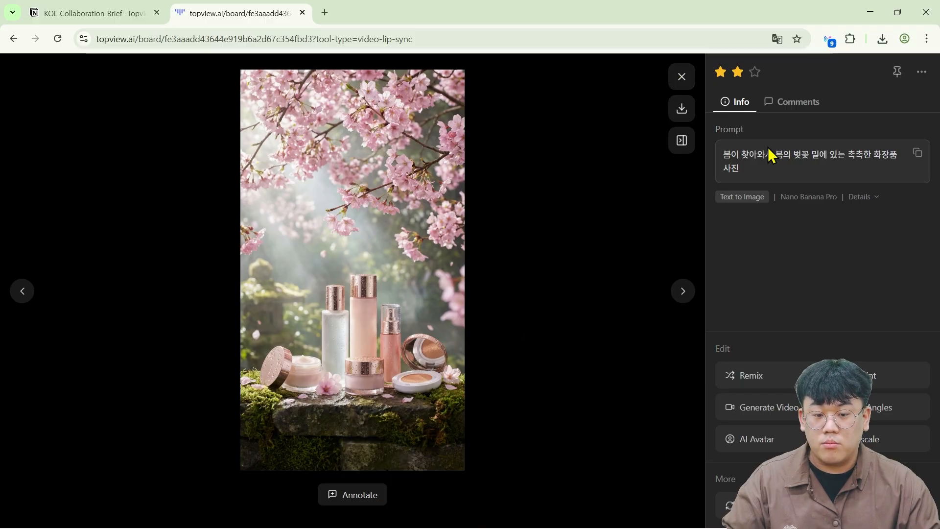
pyautogui.click(684, 84)
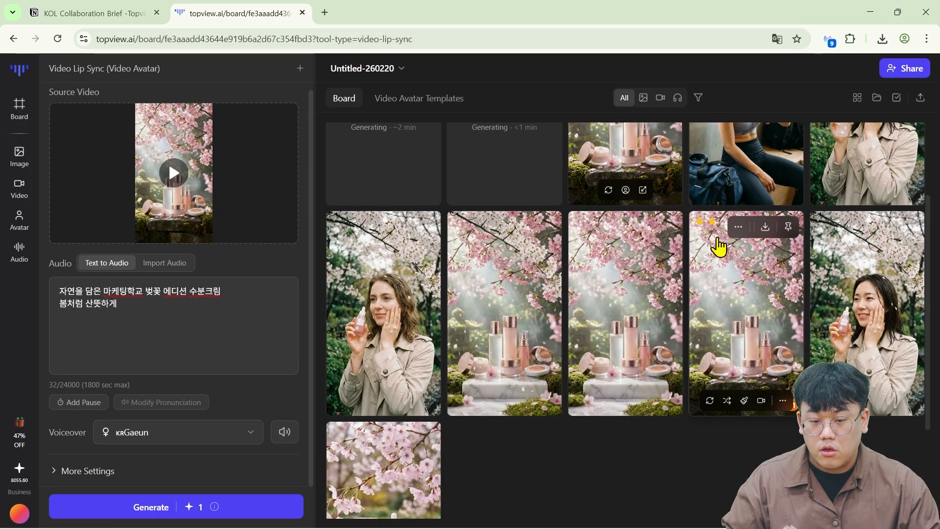
# - Rate the cosmetics image on the white marble block one star and return to the board
pyautogui.click(598, 287)
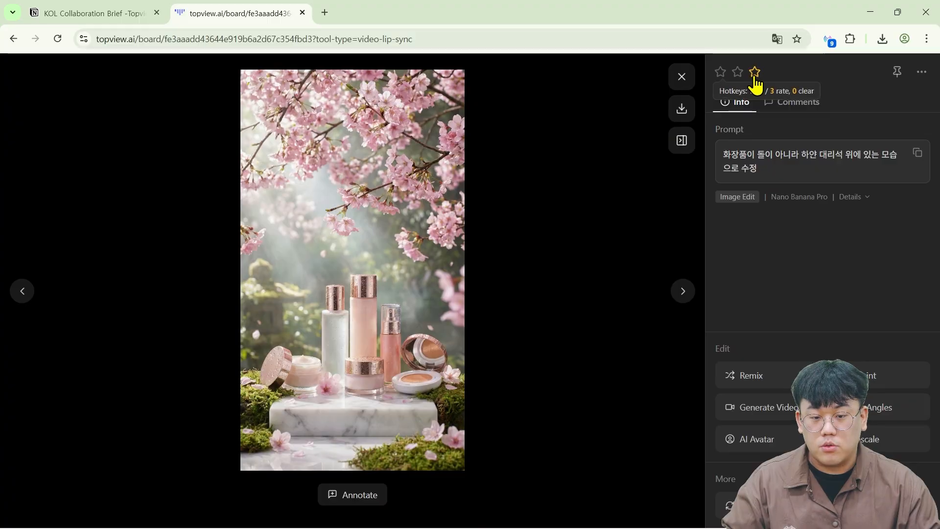
pyautogui.click(721, 73)
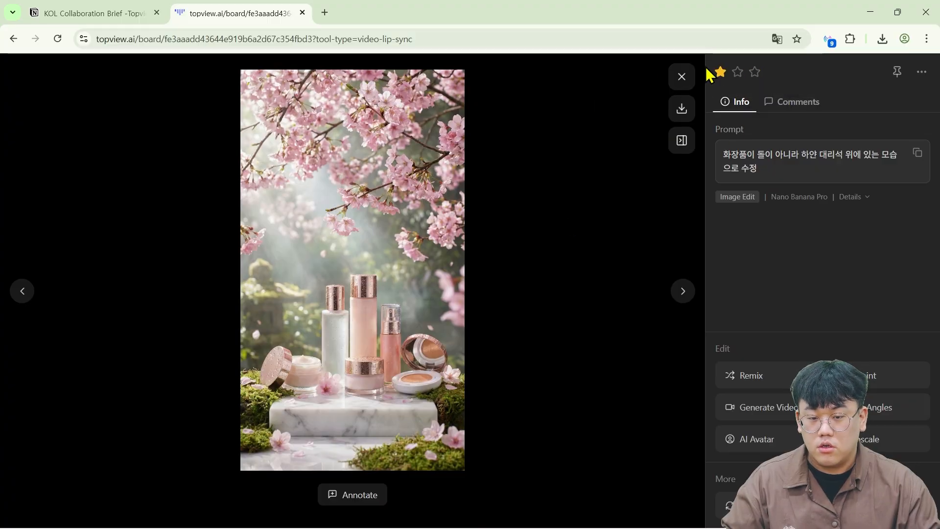
pyautogui.click(689, 78)
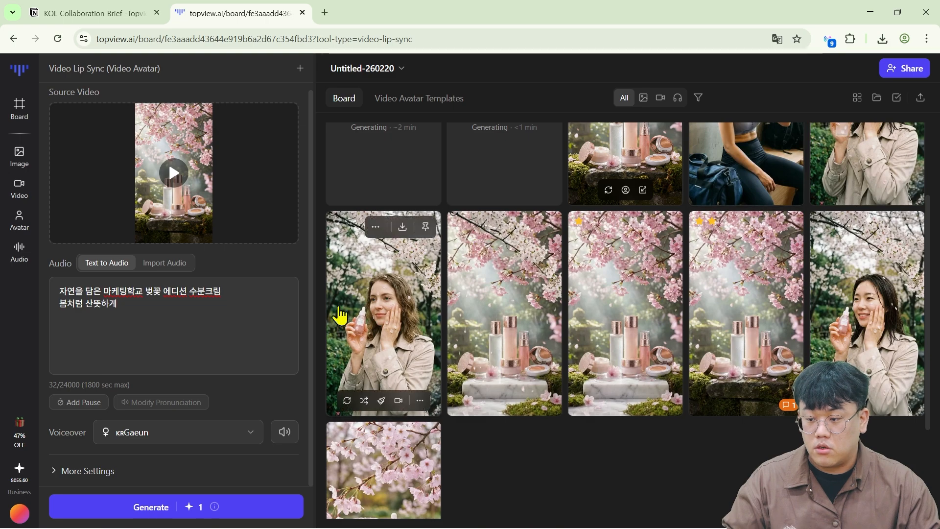
# - Delete the failed lip-sync task from the board
pyautogui.scroll(3, 541, 299)
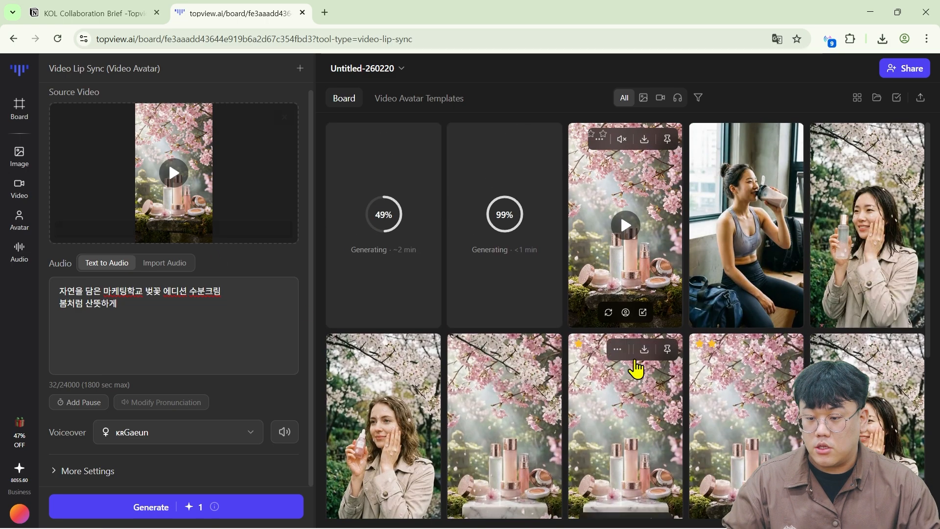
pyautogui.scroll(-3, 573, 349)
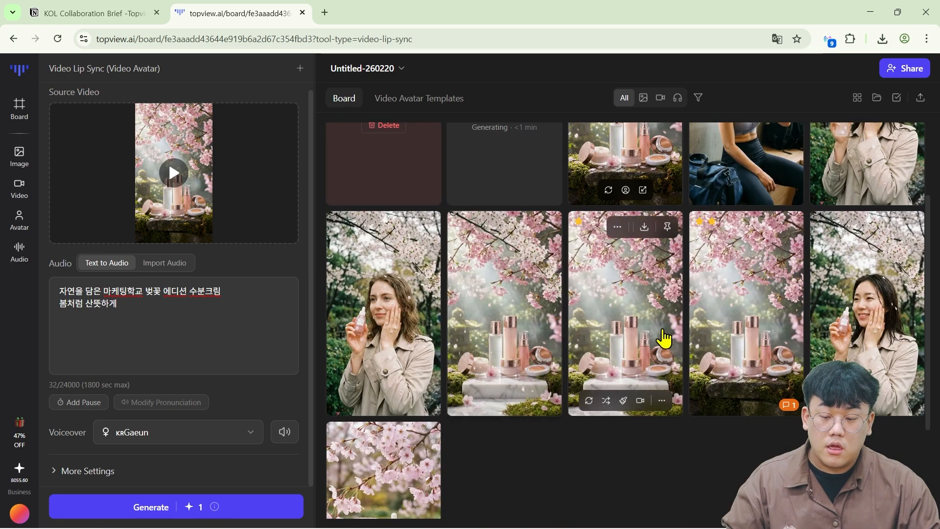
pyautogui.scroll(1, 572, 329)
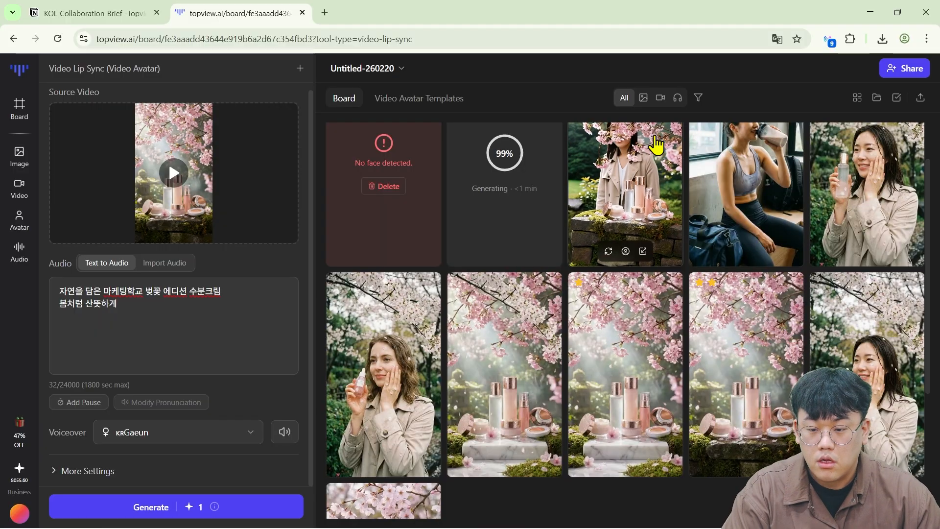
pyautogui.scroll(1, 608, 191)
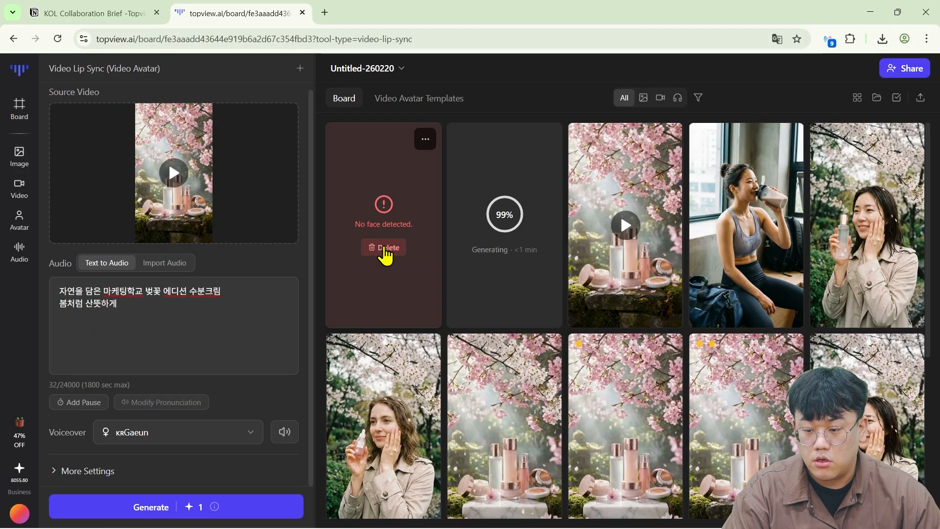
pyautogui.click(385, 248)
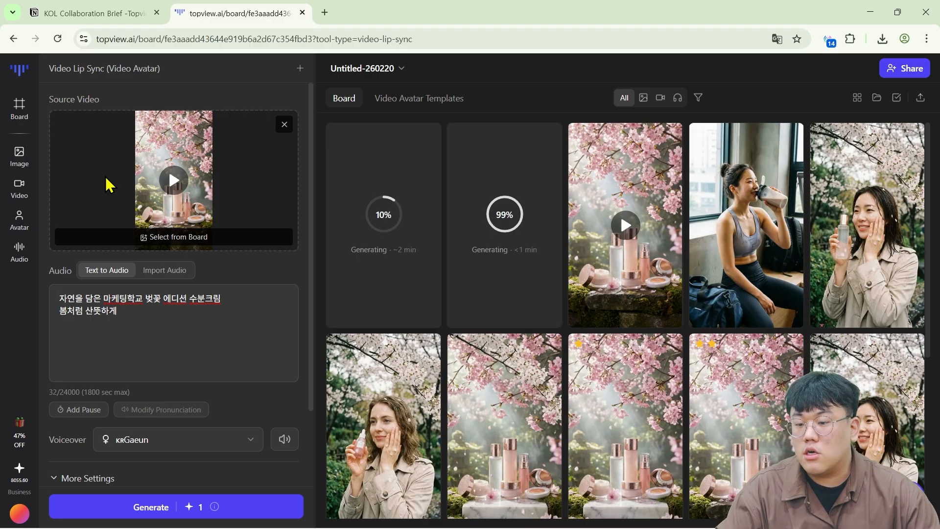
# - Go to the list of all boards and reopen the Untitled-260220 board that contains the cherry-blossom cosmetics images
pyautogui.moveTo(19, 157)
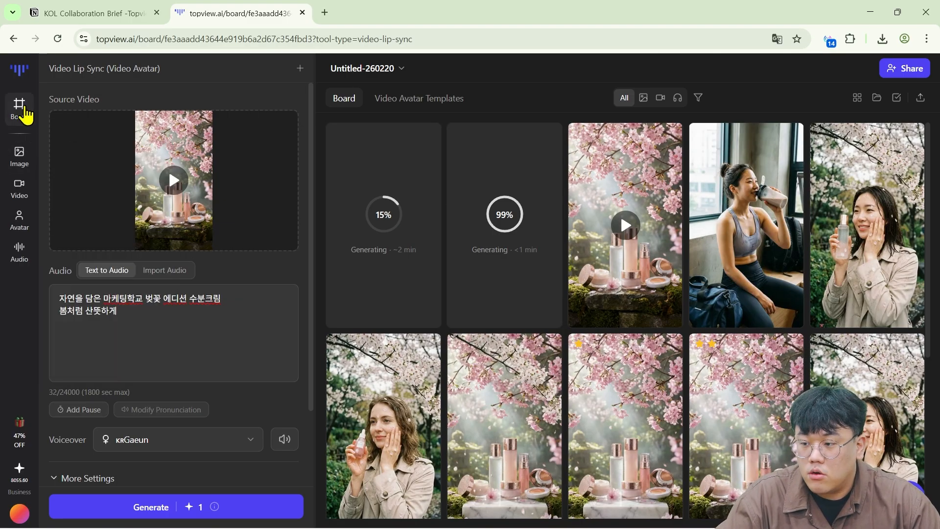
pyautogui.click(22, 109)
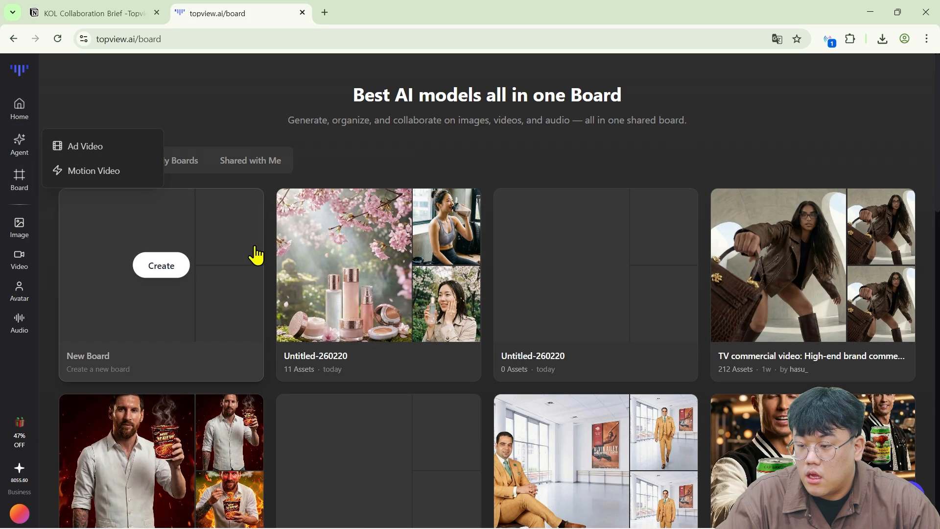
pyautogui.click(327, 247)
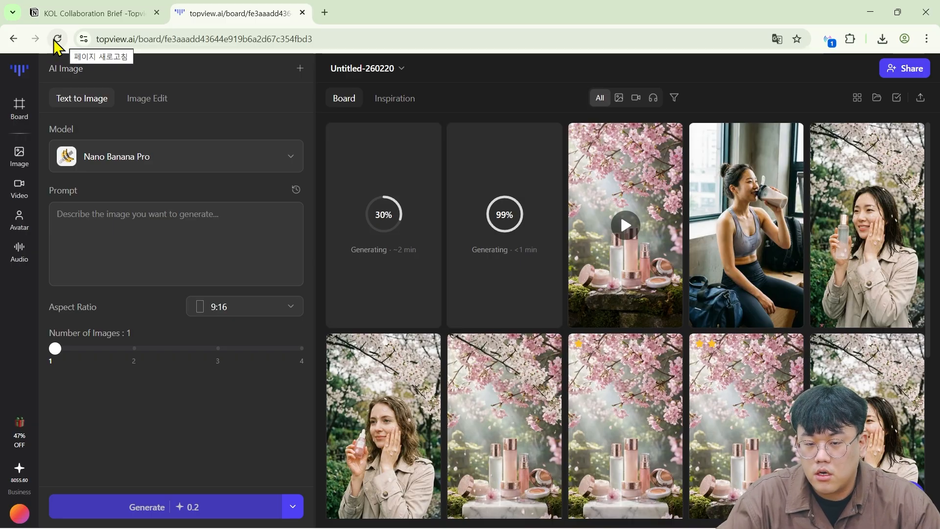
# - Remix the street photo of the woman holding a floral dress, starting the edit prompt with "뒷배경은 홈쇼핑처럼 단색으로 옷이 강조되게"
pyautogui.click(494, 223)
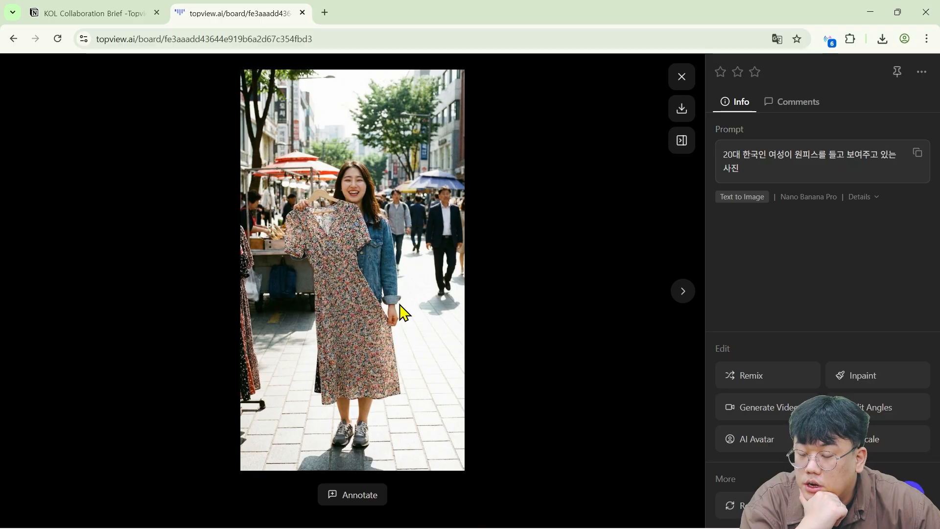
pyautogui.click(751, 376)
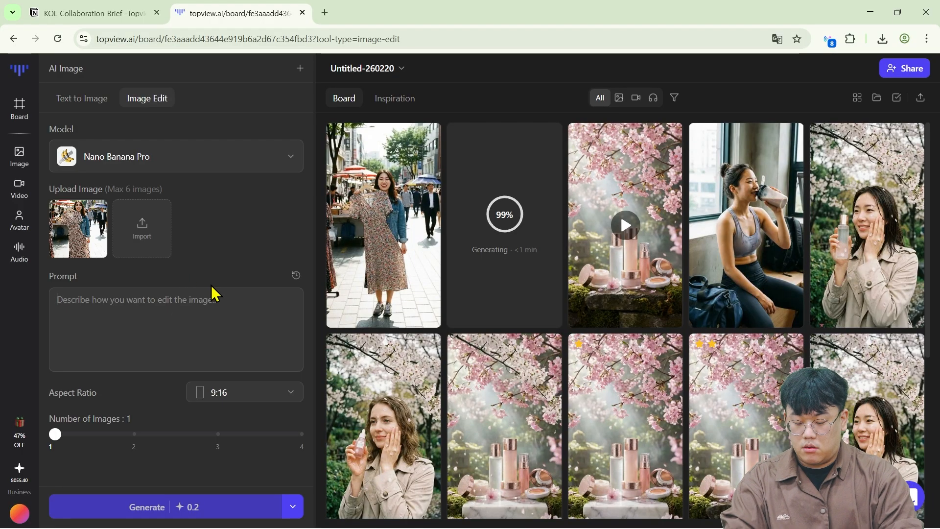
pyautogui.write('됬배경은 ㅅ')
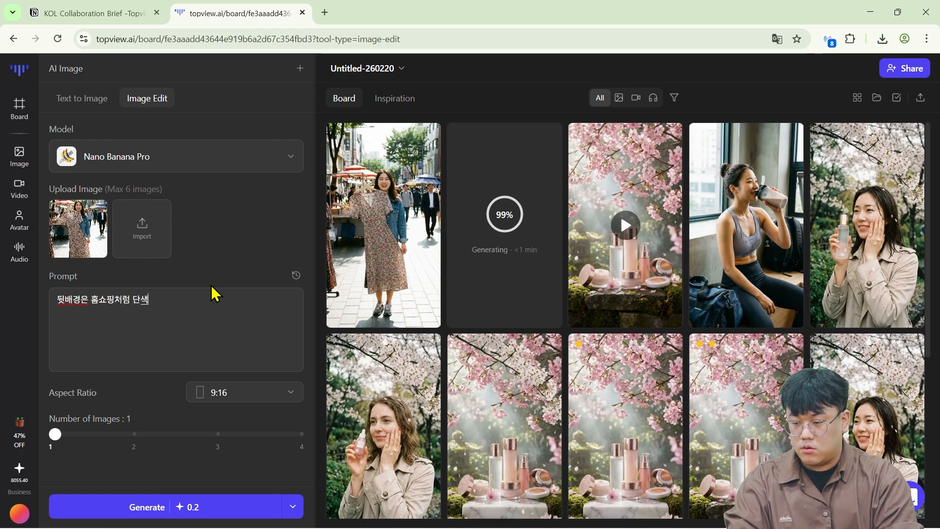
pyautogui.write('이 강조되게')
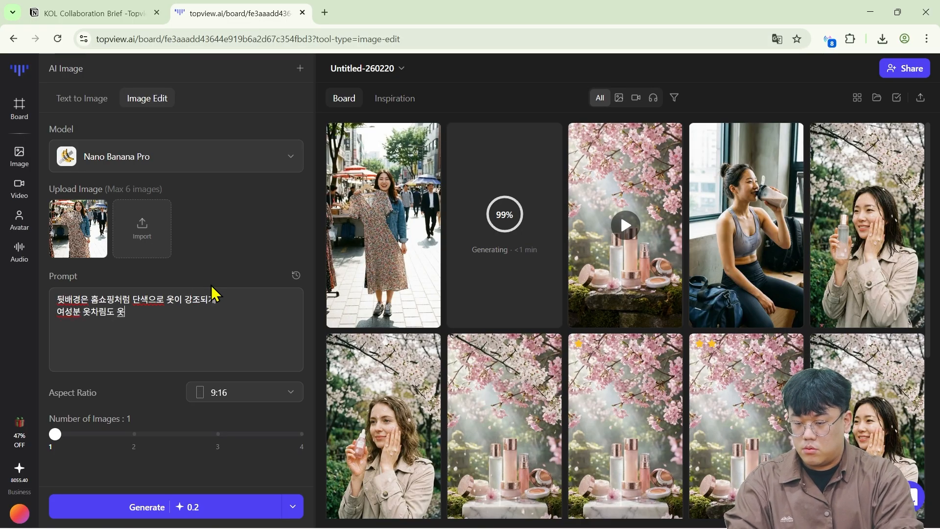
# - Complete the prompt's second line as "여성분 옷차림도 옷이 강조될수 있도록 미니멀리즘으로" and generate the edited image
pyautogui.press('BackSpace')
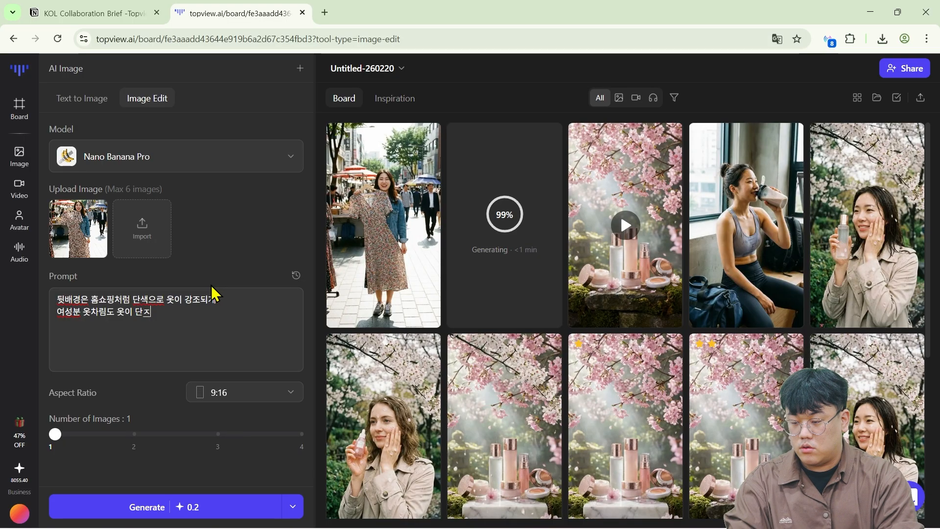
pyautogui.write('강조될수 있도록 미니멀리즘으로')
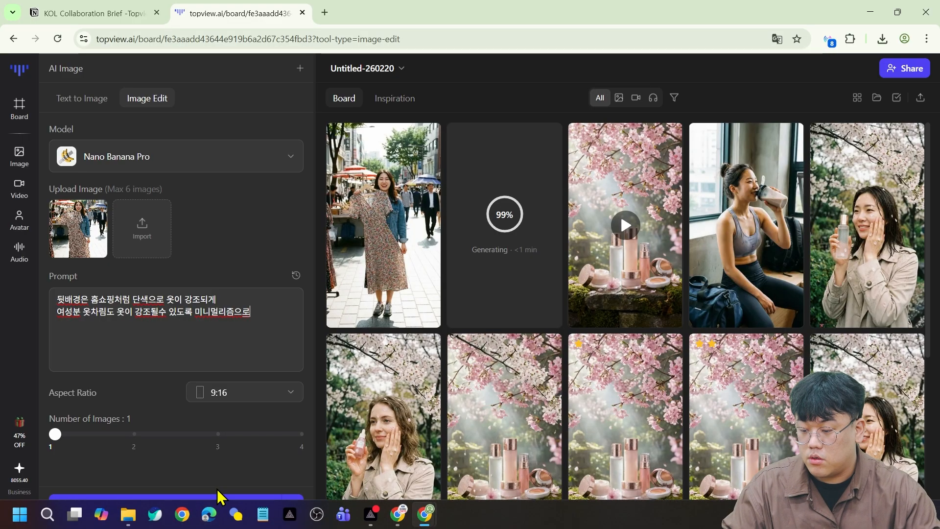
pyautogui.click(216, 504)
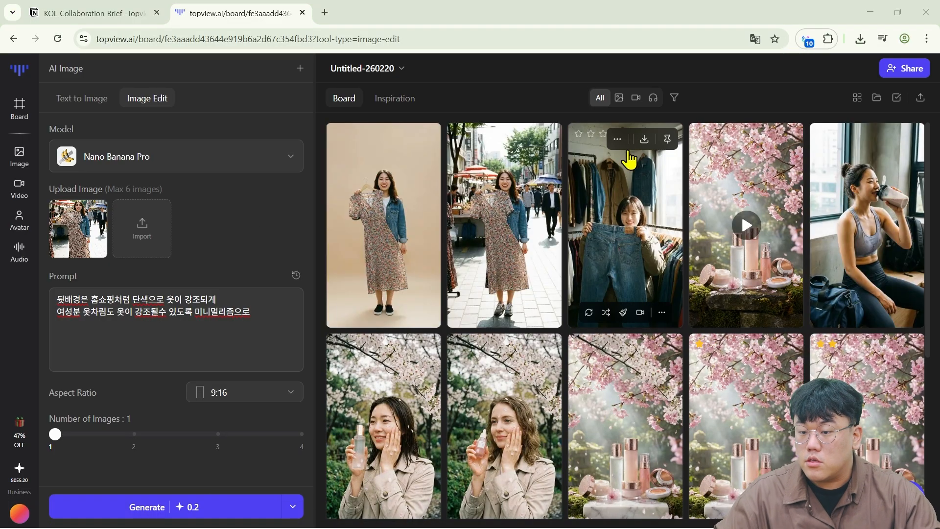
# - Remix the plain beige-background image of the woman holding the floral dress and clear the previous edit prompt
pyautogui.click(387, 189)
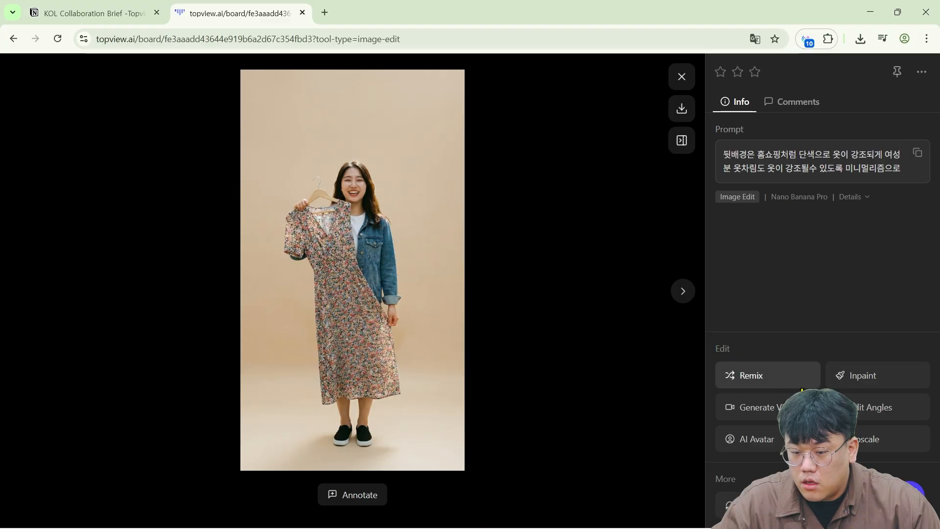
pyautogui.click(794, 387)
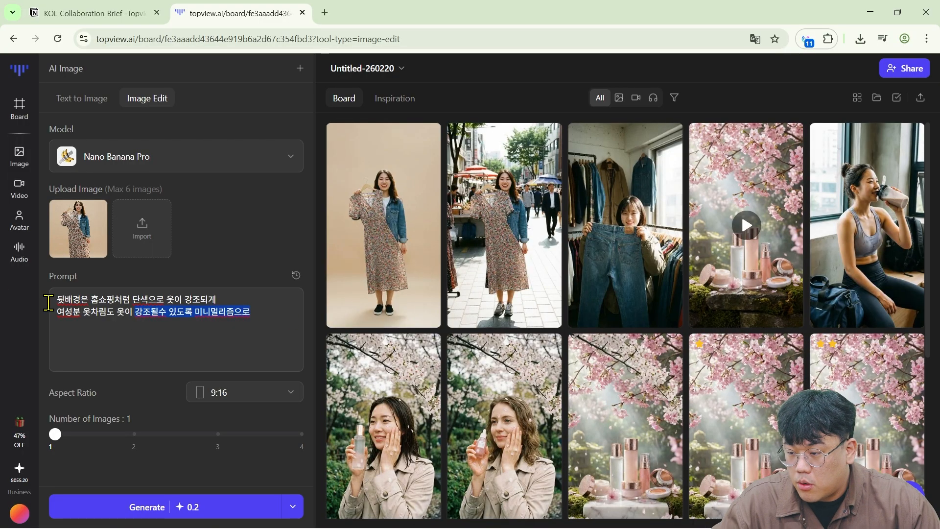
pyautogui.moveTo(9, 254)
pyautogui.hotkey('ctrl', 'a')
pyautogui.write('ㅇ')
pyautogui.press('BackSpace')
pyautogui.press('BackSpace')
# - Enter the edit prompt "20대 여성의 옷차림을 세미정장 스타일로 변경" and generate the edited image
pyautogui.write('20')
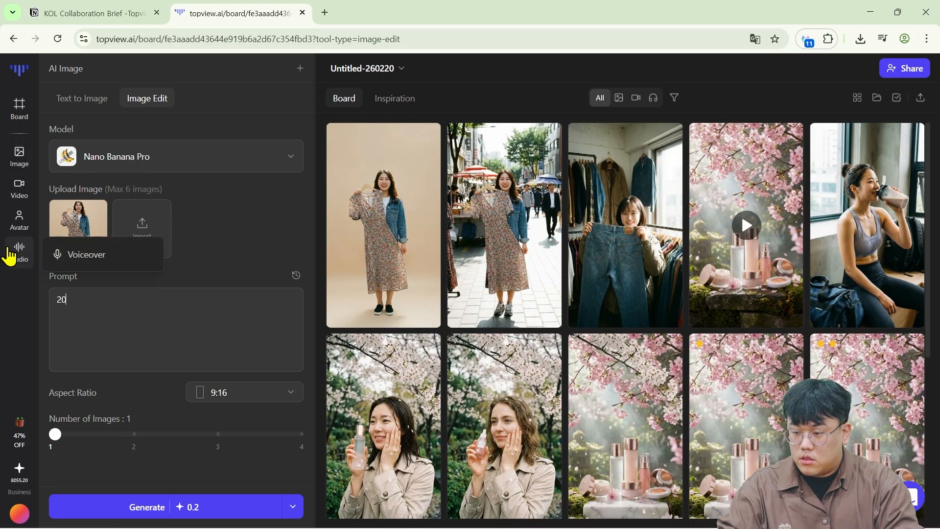
pyautogui.write('대 여성의 옷차림을 세미정장 스타')
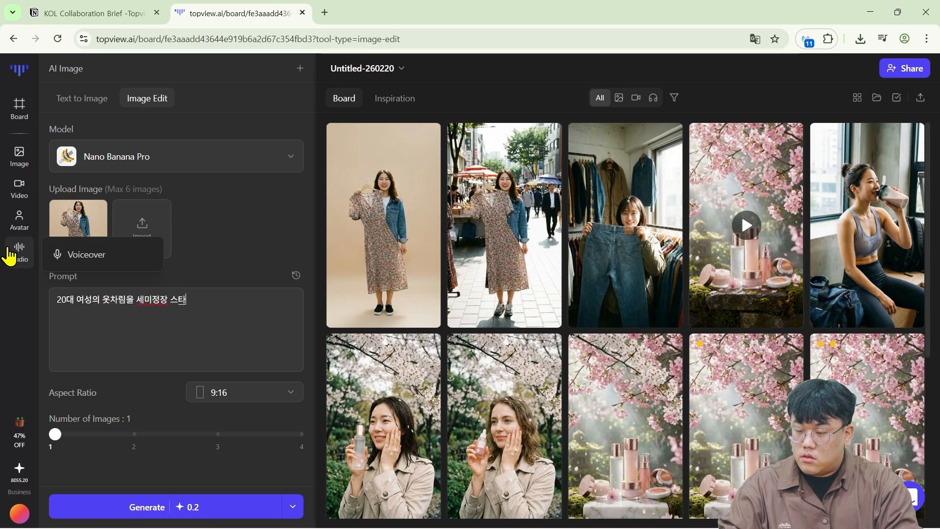
pyautogui.write('일로 변경')
pyautogui.press('Return')
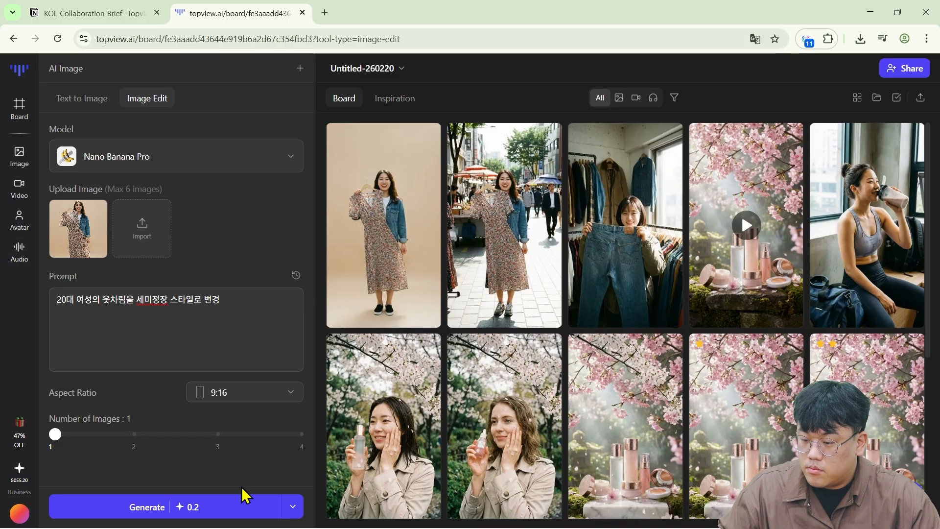
pyautogui.click(228, 510)
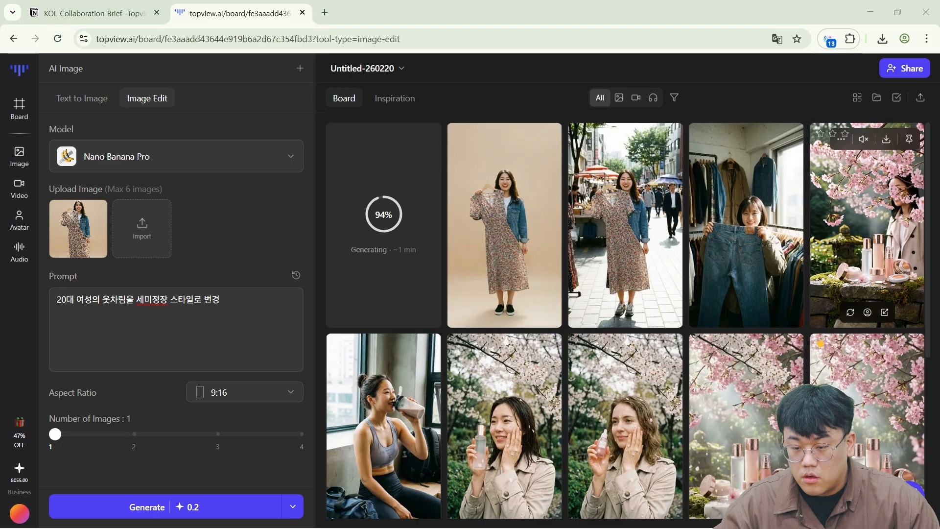
# - Generate two 16:9 text-to-image pictures from a luxury advertising prompt for a premium men's wristwatch with the logo "MKT" on white marble
pyautogui.click(92, 100)
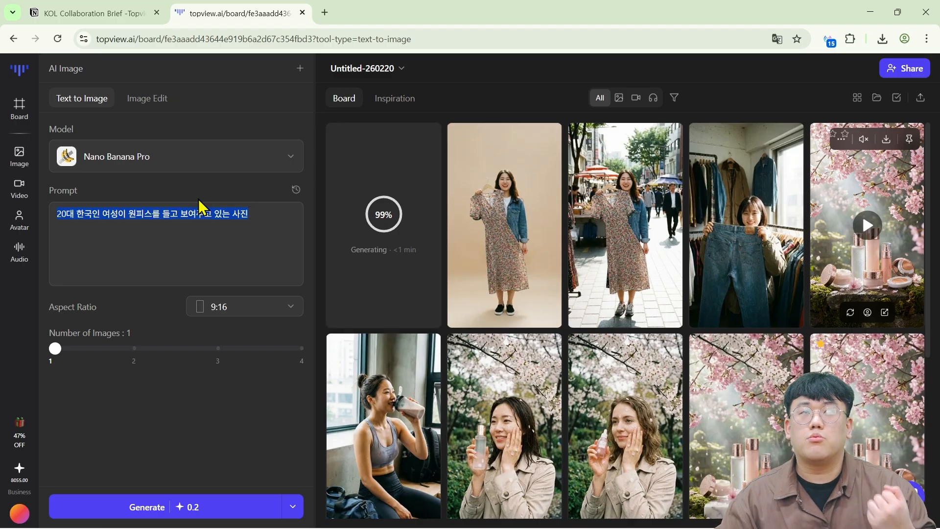
pyautogui.write('Luxury advertising photo, a premium men’s wristwatch with a gold or silver metal strap, a minimalist dial featuring the logo "MKT," white marble background, professional studio lighting, refined highlights and shadows emphasizing fine details, ultra high-resolution product photography style.')
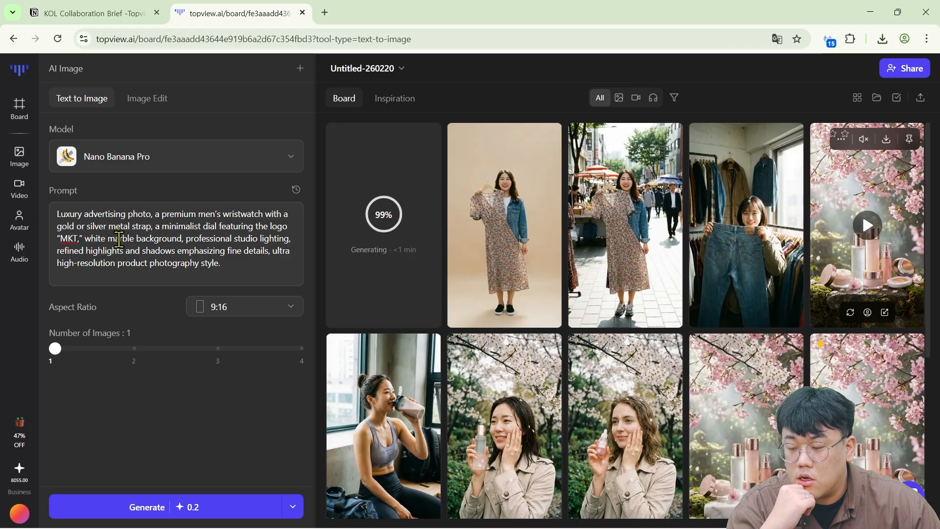
pyautogui.click(214, 308)
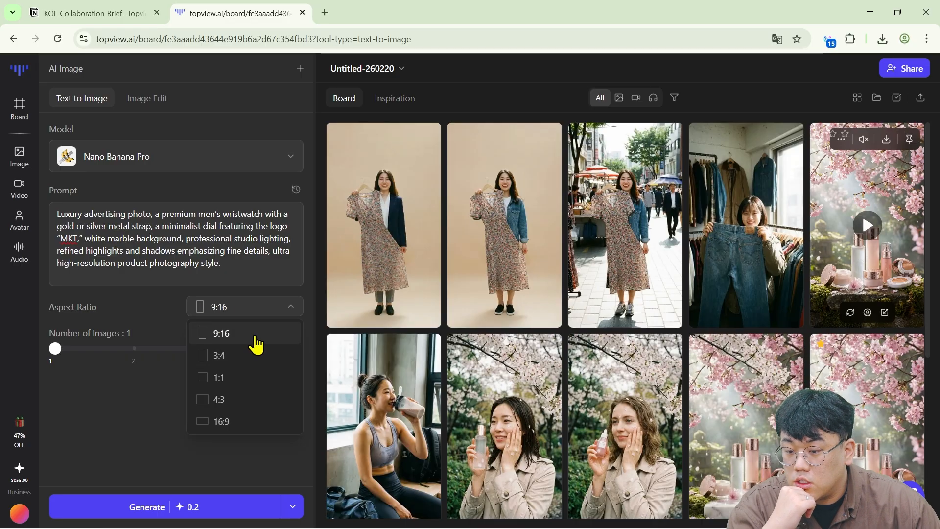
pyautogui.click(249, 422)
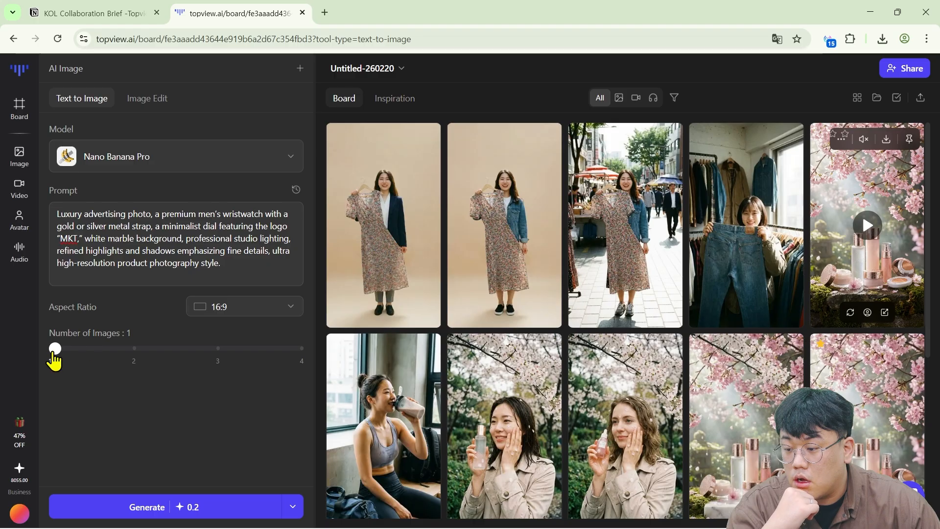
pyautogui.moveTo(54, 348); pyautogui.dragTo(119, 362)
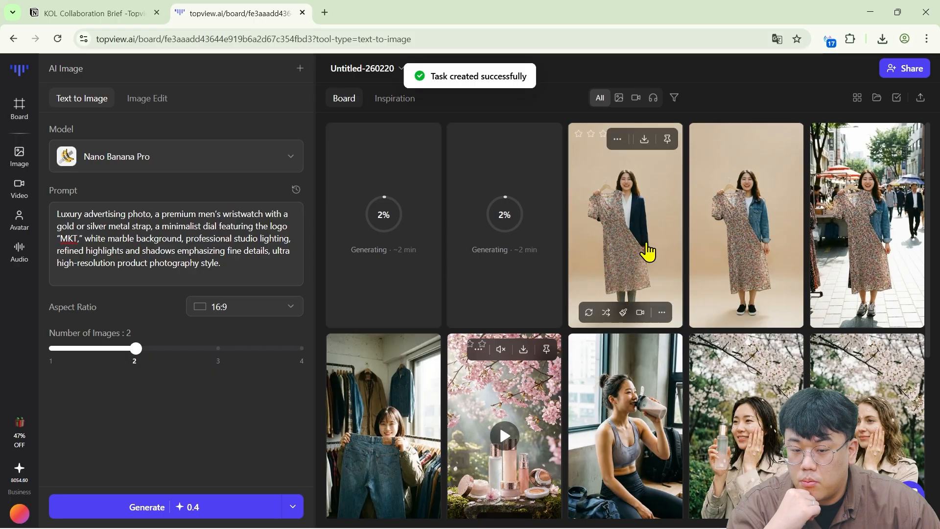
# - View the image of the woman in the navy blazer holding the dress at full size and download it
pyautogui.click(647, 245)
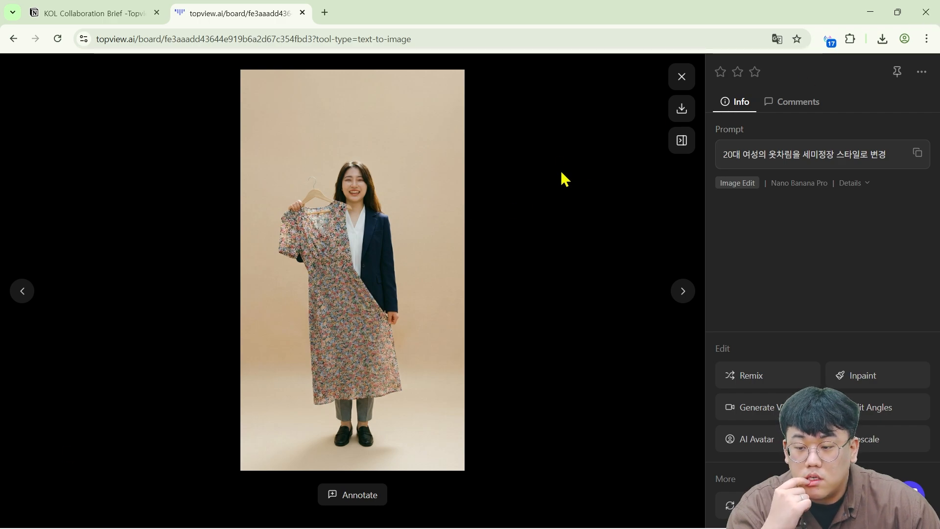
pyautogui.click(688, 83)
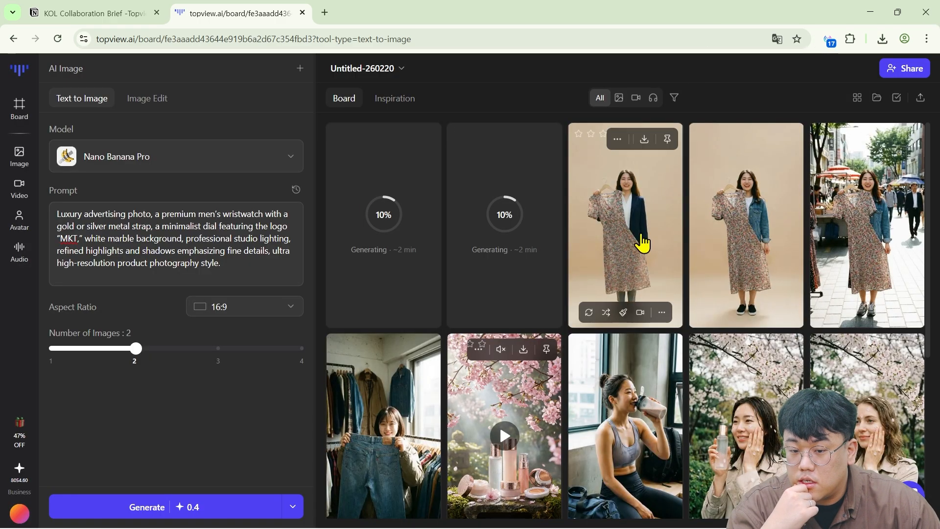
pyautogui.click(646, 139)
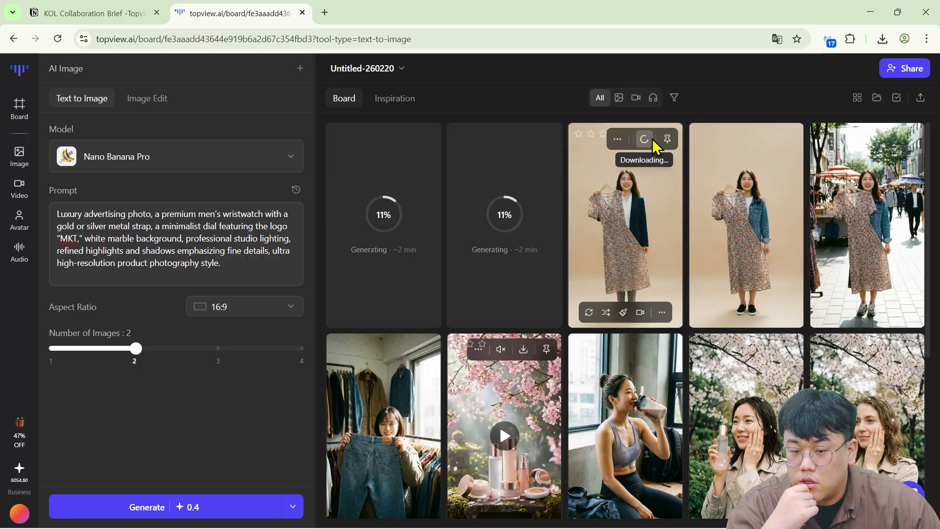
# - Start an Image to Video task and choose Kling V3 as the model
pyautogui.moveTo(14, 229)
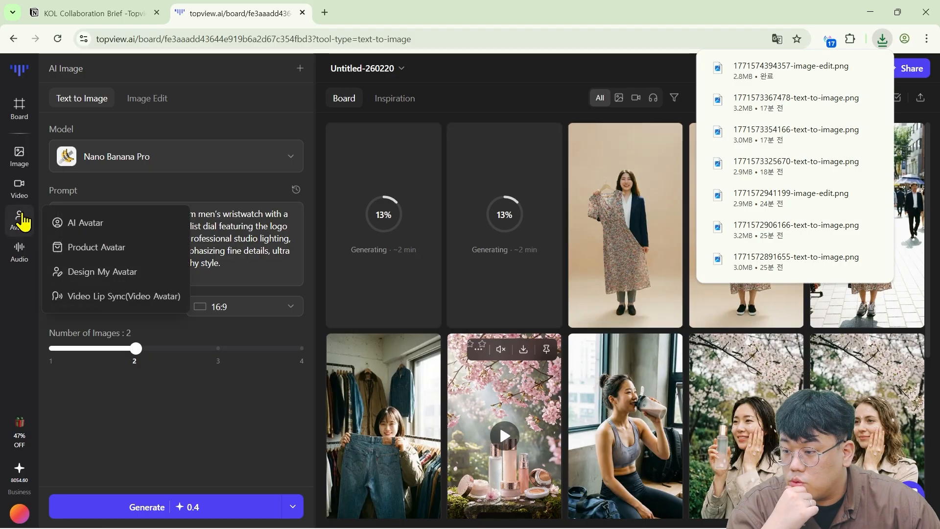
pyautogui.moveTo(19, 189)
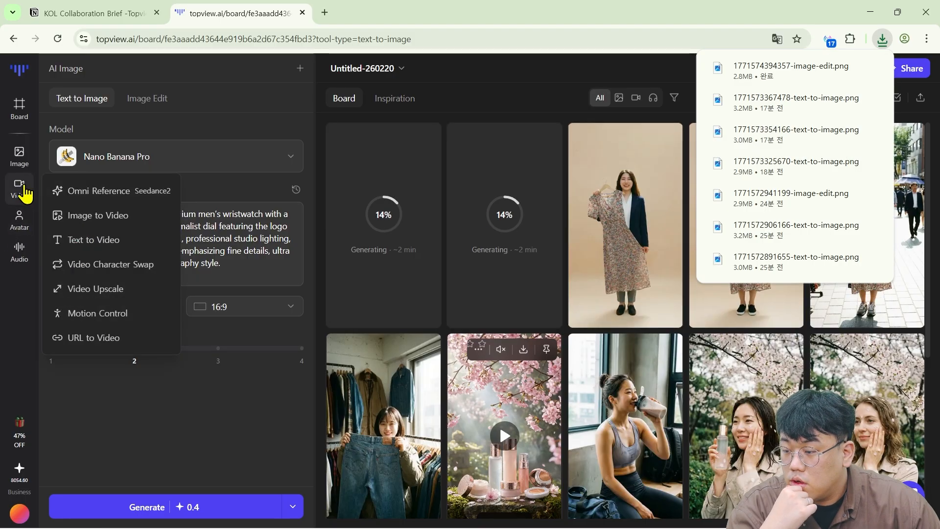
pyautogui.click(135, 227)
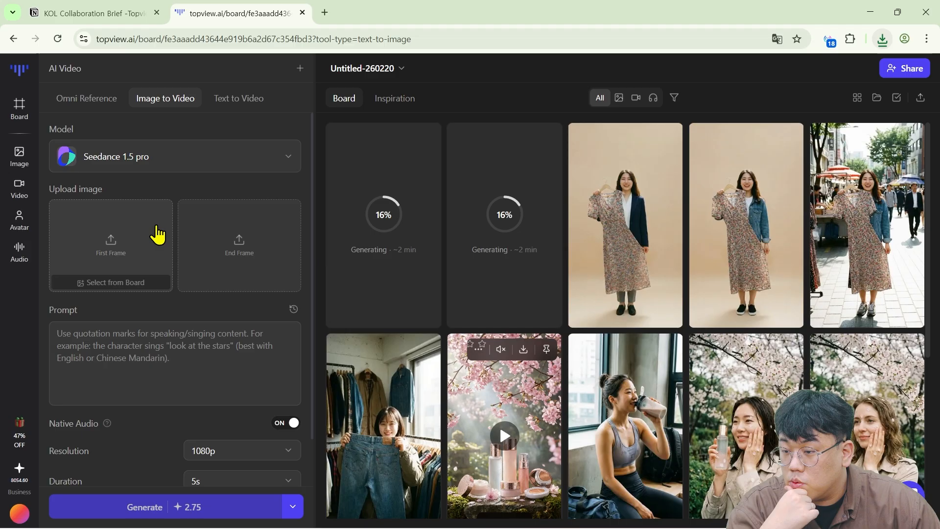
pyautogui.click(172, 163)
pyautogui.moveTo(162, 217)
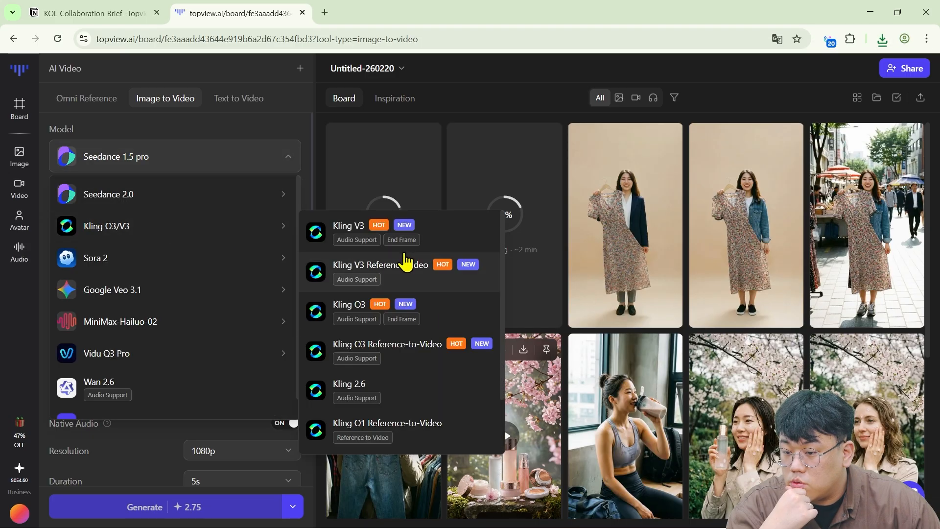
pyautogui.click(416, 240)
pyautogui.moveTo(144, 261)
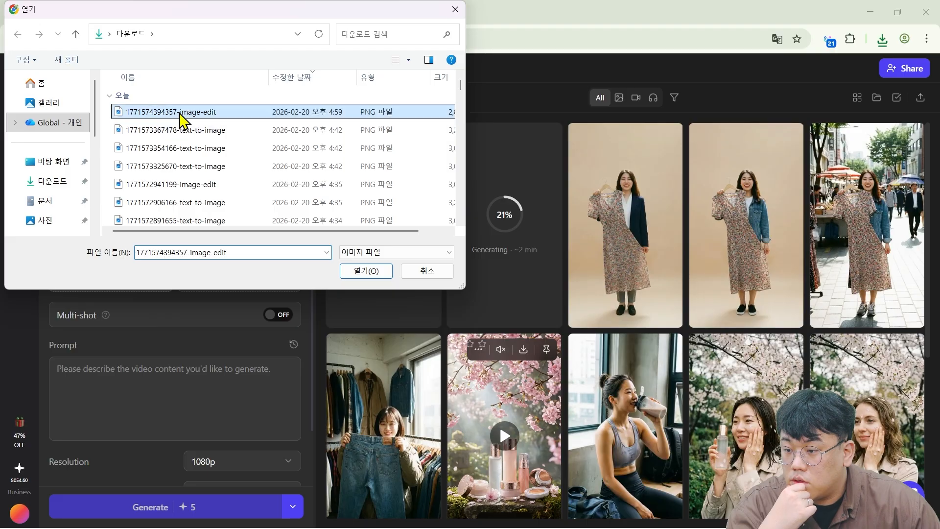
pyautogui.doubleClick(179, 114)
pyautogui.click(215, 245)
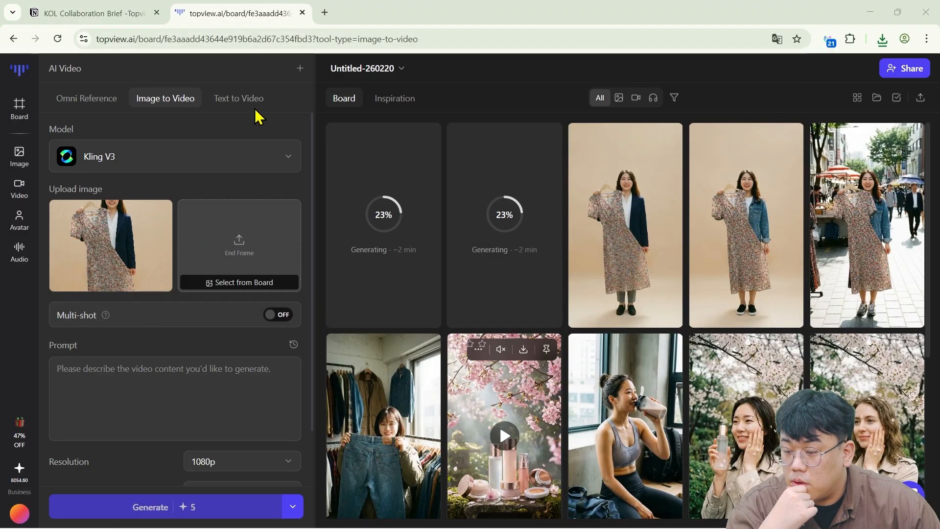
pyautogui.doubleClick(234, 115)
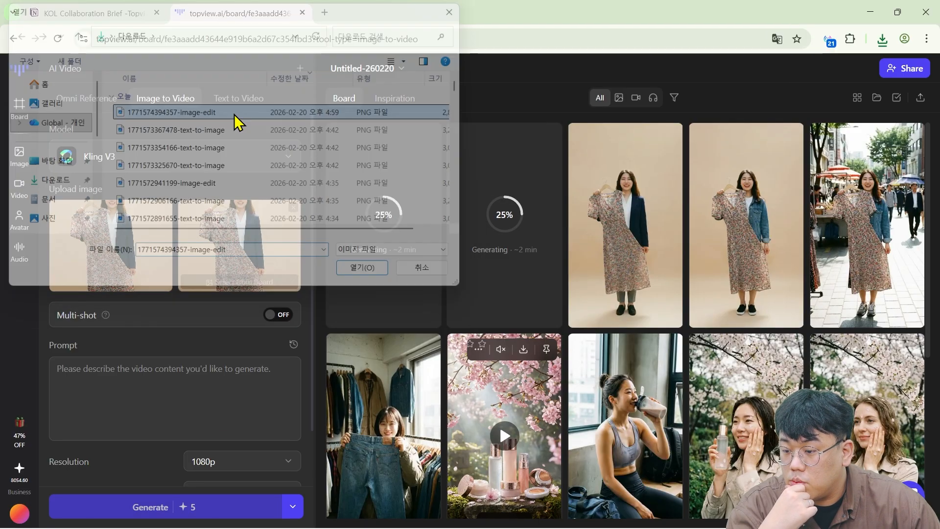
# - Enter the prompt "20대 한국인 여성이 해당 옷을 리뷰하는 장면", then remove the end frame and generate the 5s video at 1080p
pyautogui.scroll(-1, 208, 274)
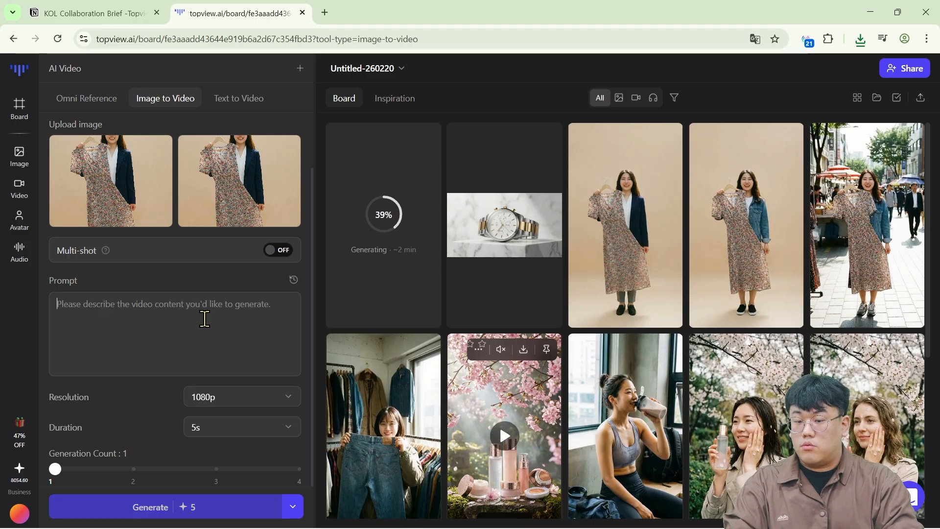
pyautogui.write('20대')
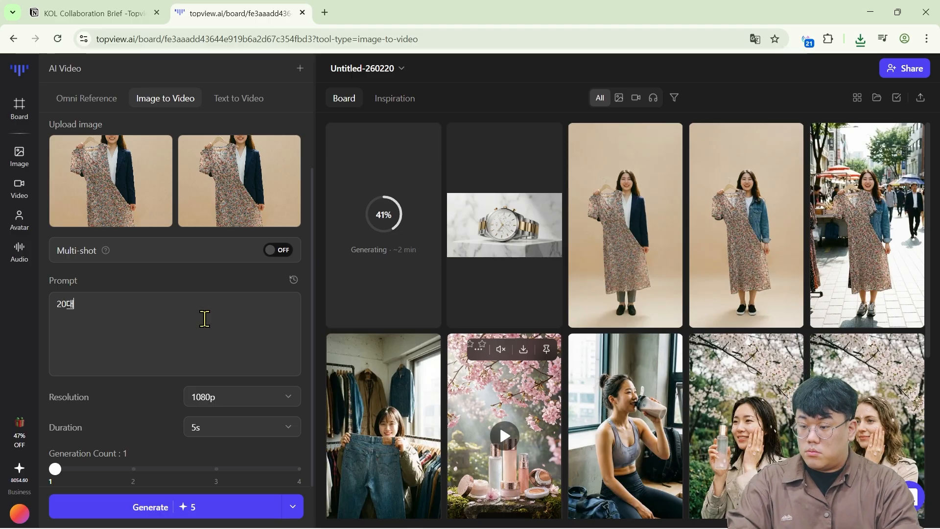
pyautogui.write(' ㅎ국인 ㅇㅅ')
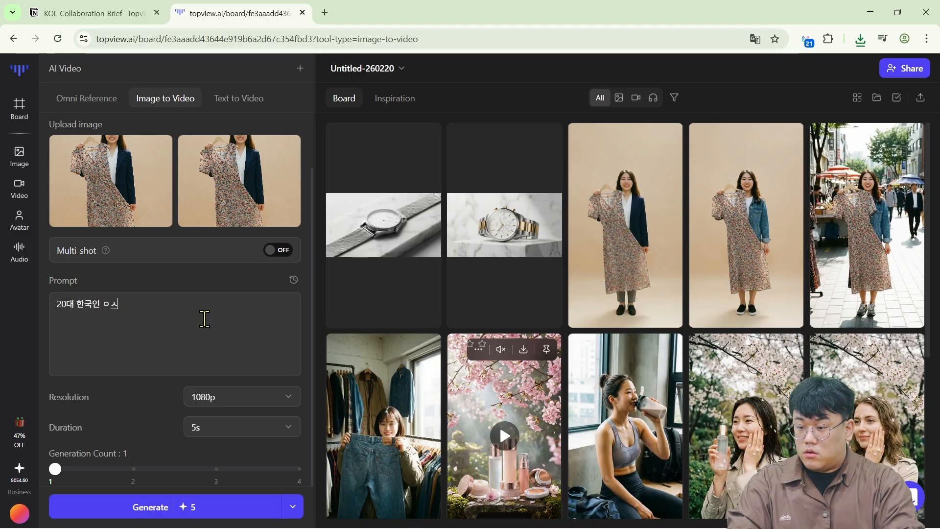
pyautogui.write('이 헬')
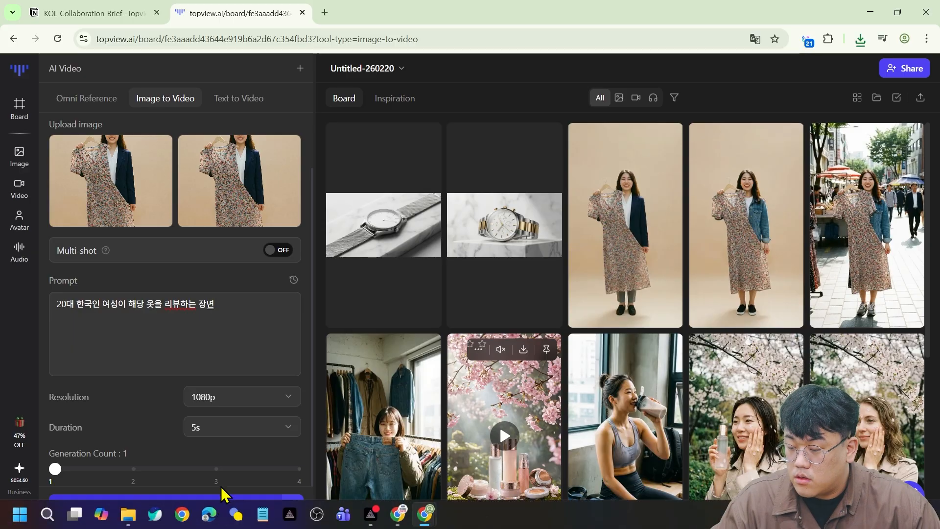
pyautogui.click(295, 141)
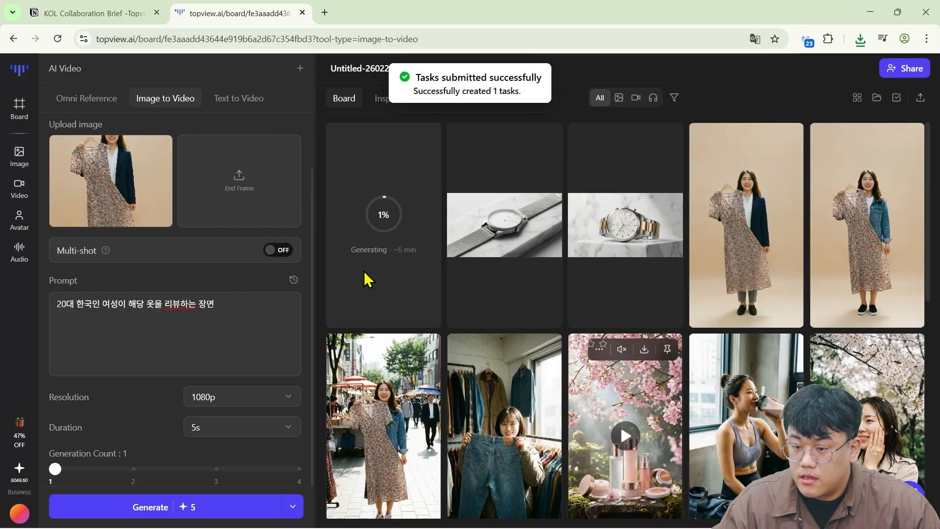
# - Compare the two generated MKT wristwatch images at full size and return to the board
pyautogui.click(611, 232)
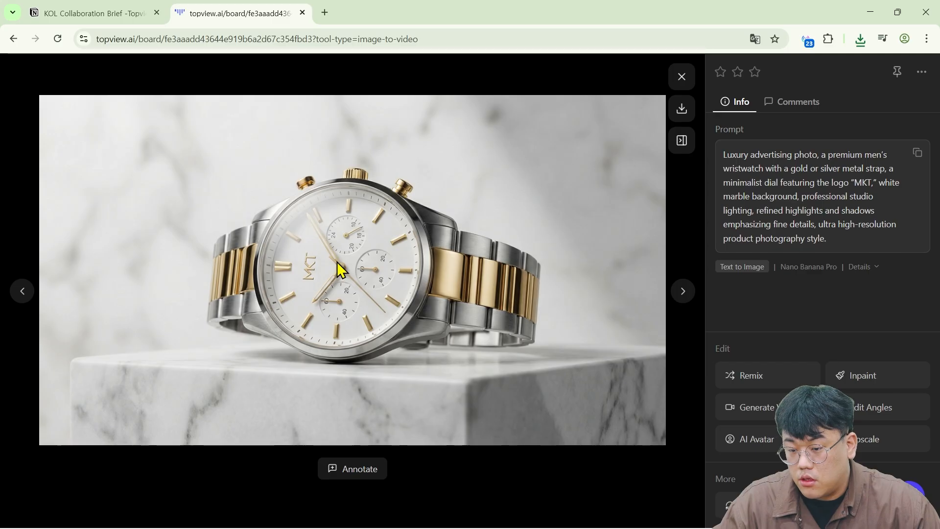
pyautogui.click(21, 291)
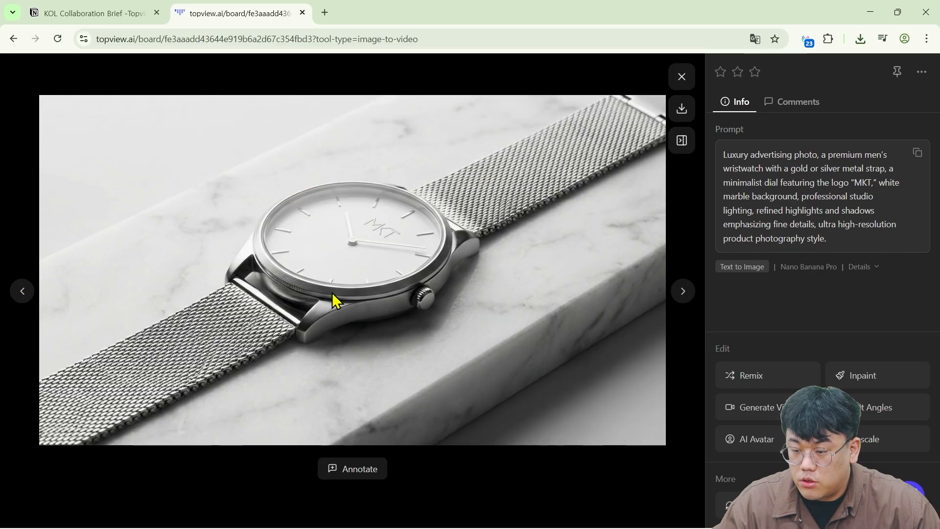
pyautogui.click(682, 291)
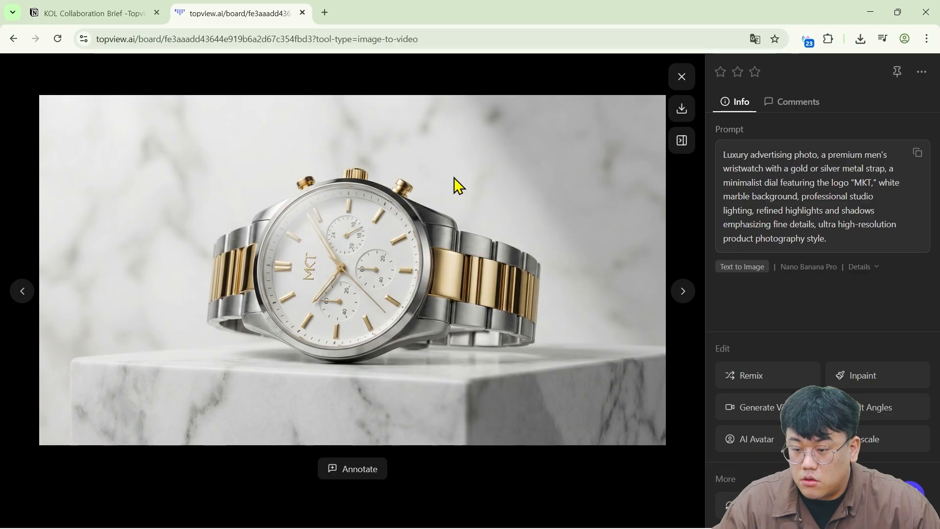
pyautogui.click(688, 77)
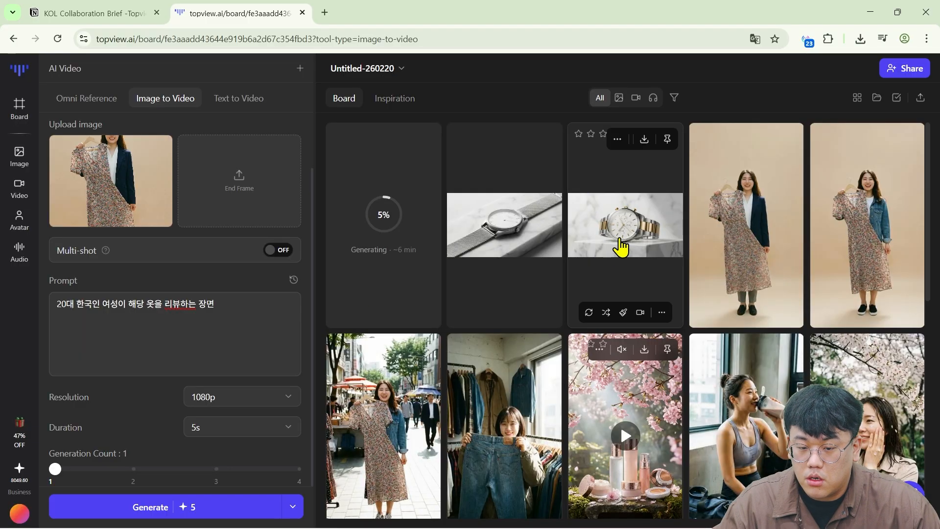
# - Remove the clothing image from the first frame and switch the Image to Video model to Sora 2 Pro
pyautogui.moveTo(19, 157)
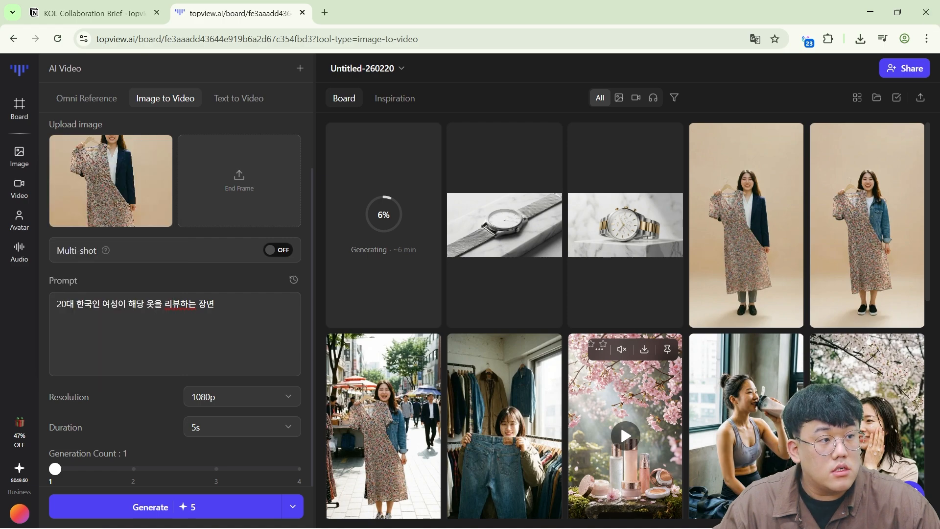
pyautogui.moveTo(18, 186)
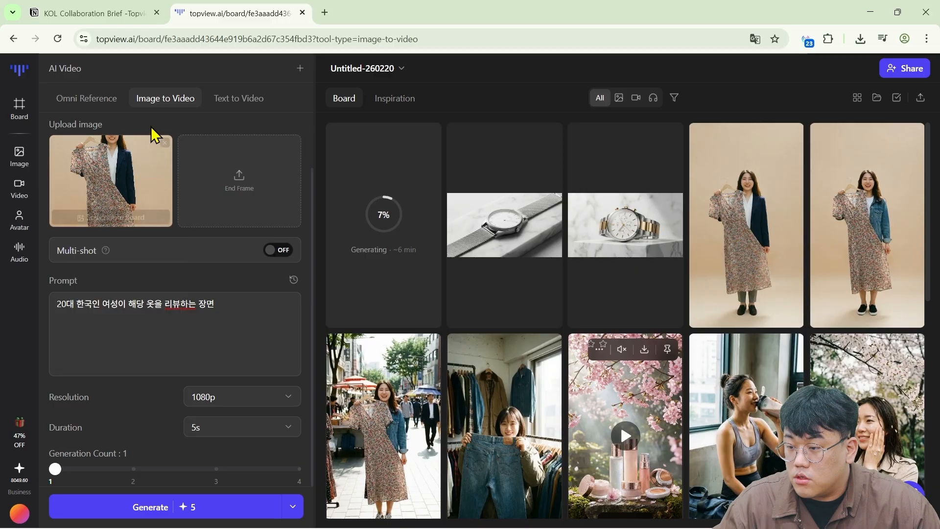
pyautogui.click(162, 143)
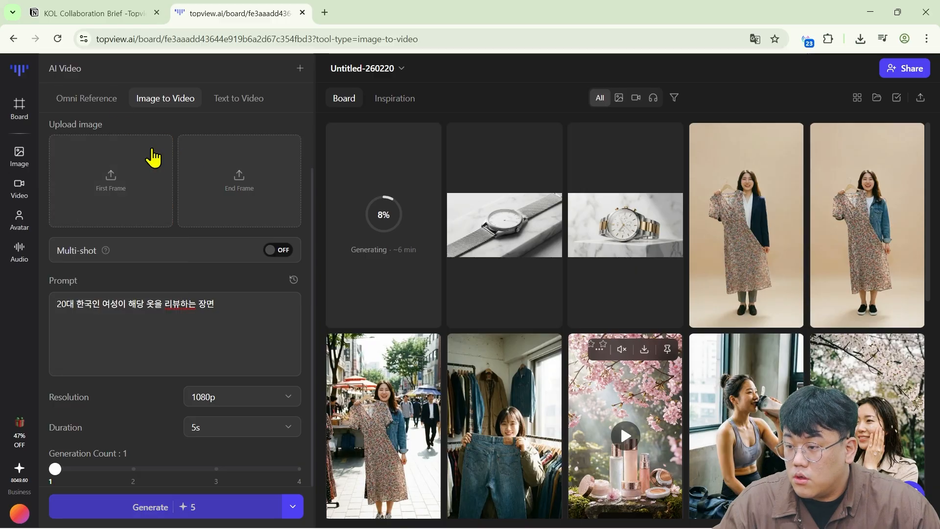
pyautogui.click(154, 161)
pyautogui.moveTo(151, 259)
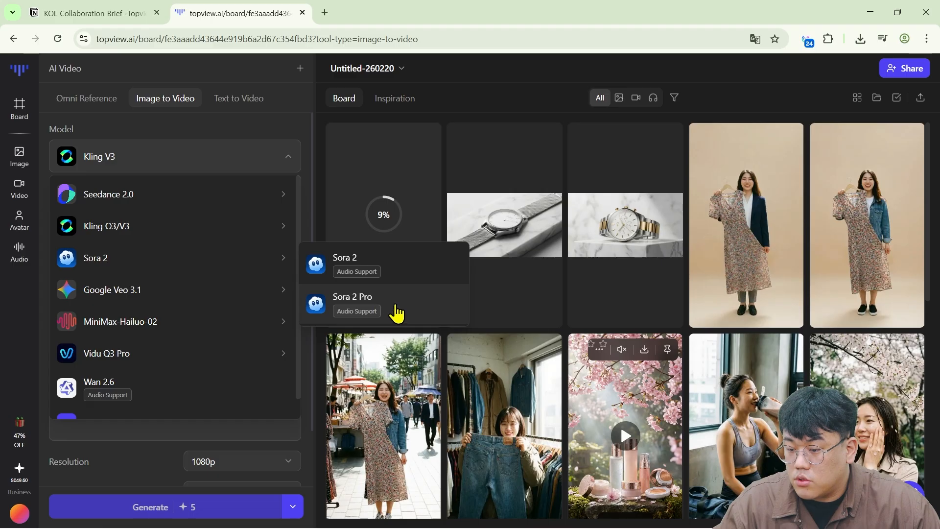
pyautogui.click(397, 312)
pyautogui.click(142, 245)
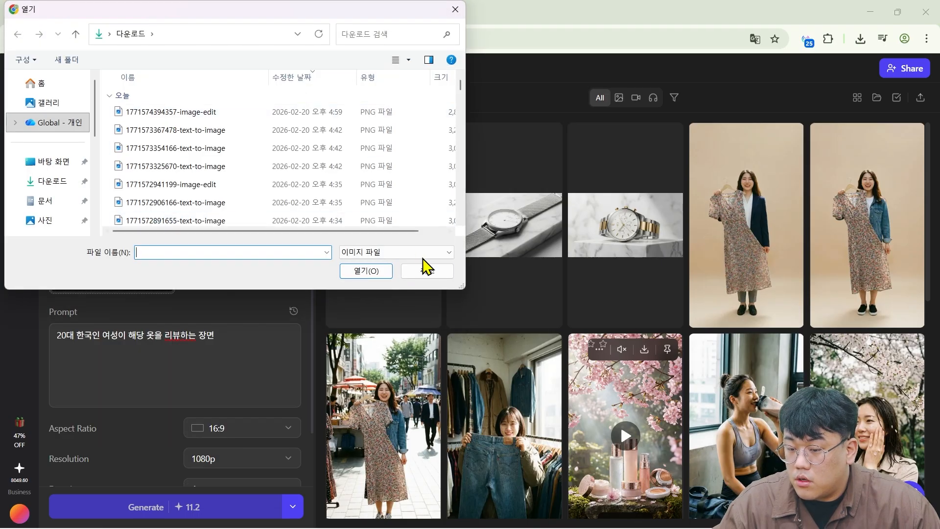
pyautogui.click(427, 271)
pyautogui.click(645, 139)
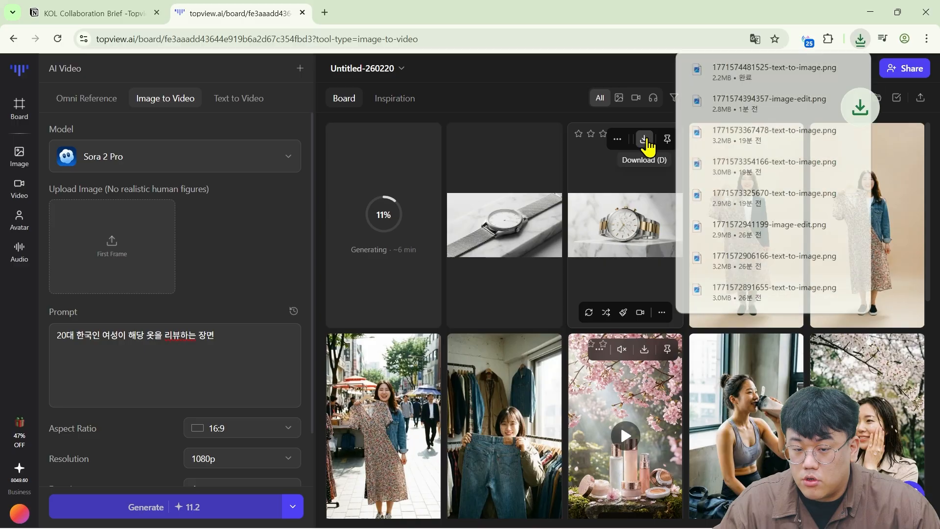
pyautogui.click(130, 237)
pyautogui.doubleClick(146, 118)
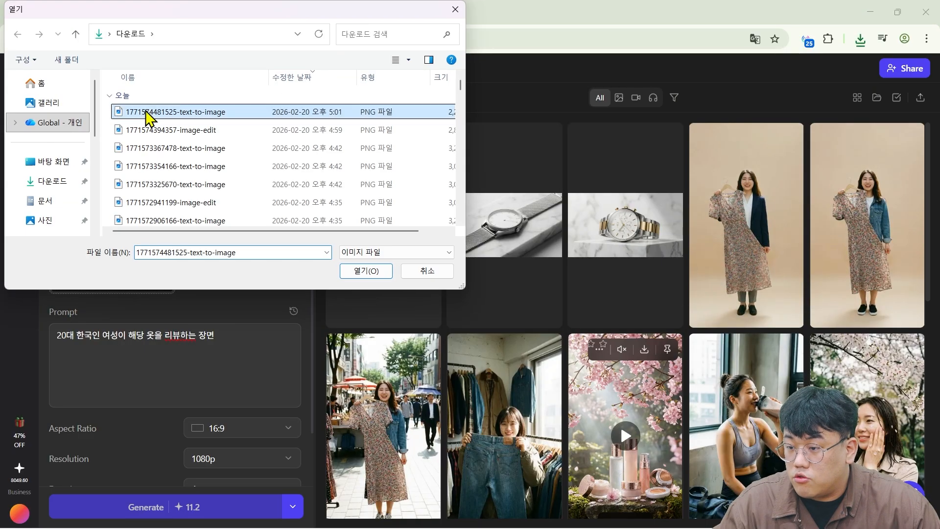
# - Replace the prompt with the "Cinematic advertisement featuring a handsome male model elegantly holding or wearing the MKT watch" text and generate an 8s video
pyautogui.scroll(-1, 126, 305)
pyautogui.hotkey('ctrl', 'a')
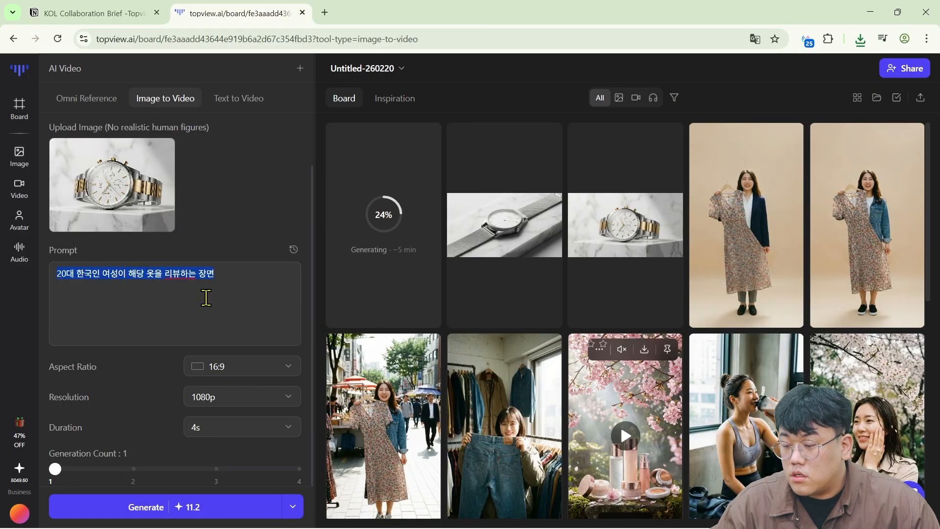
pyautogui.write('Cinematic advertisement featuring a handsome male model elegantly holding or wearing the MKT watch. He looks confidently into the camera with a natural, subtle smile. Slow-motion shots, high-fashion lighting, and a luxurious Miami-inspired atmosphere, with warm golden tones, refined shadows, and an upscale, sophisticated mood.')
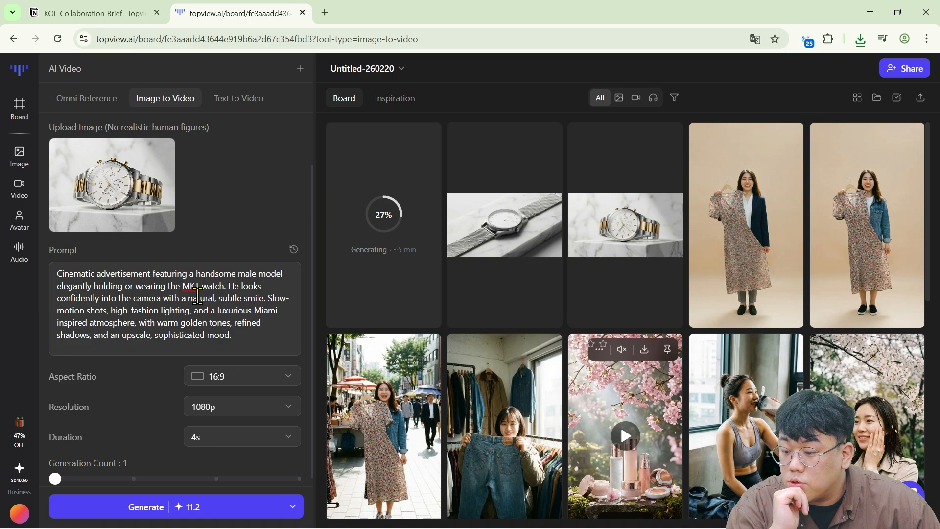
pyautogui.scroll(-1, 238, 303)
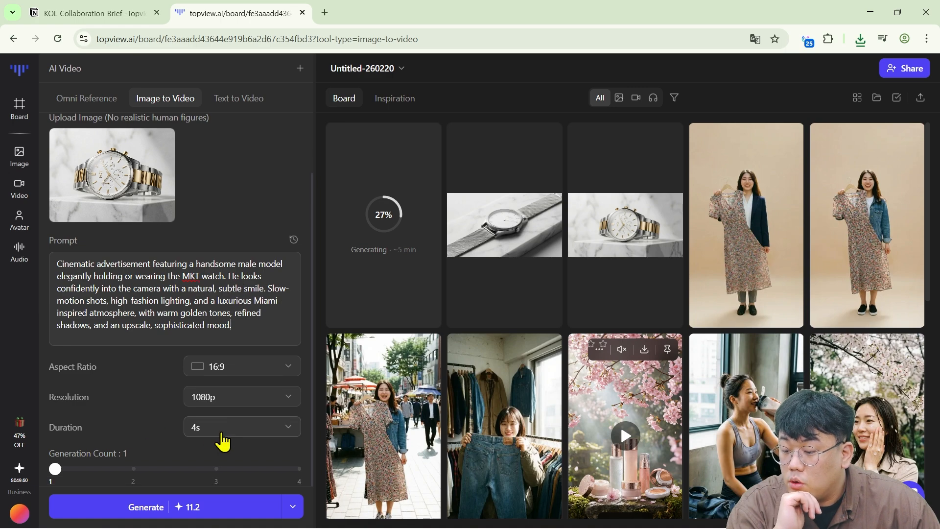
pyautogui.click(224, 440)
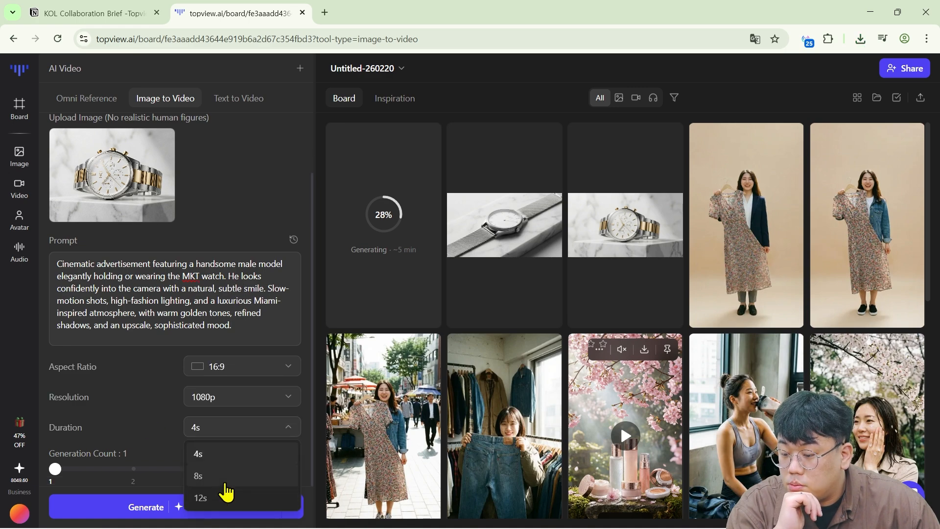
pyautogui.click(224, 475)
pyautogui.click(178, 510)
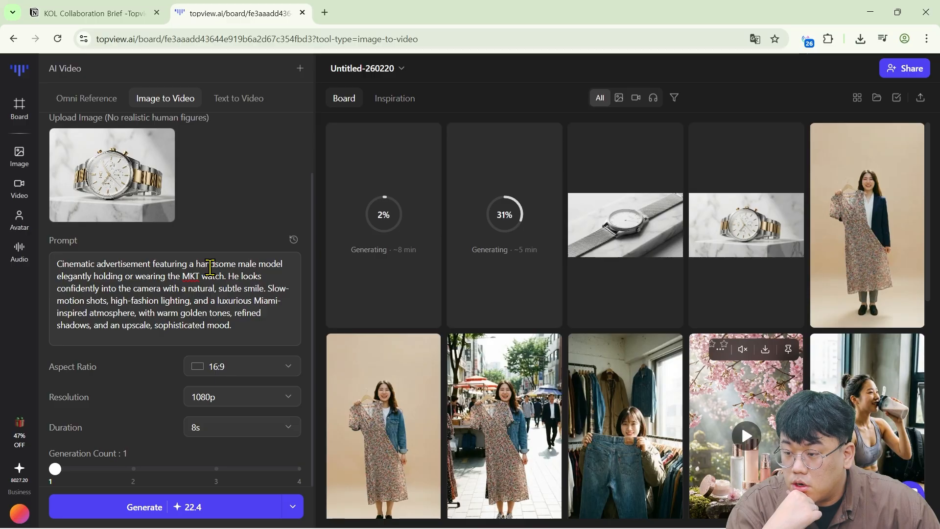
# - Switch the model to Seedance 1.5 pro and generate the watch advertisement video with the same image and prompt
pyautogui.scroll(2, 196, 245)
pyautogui.click(186, 172)
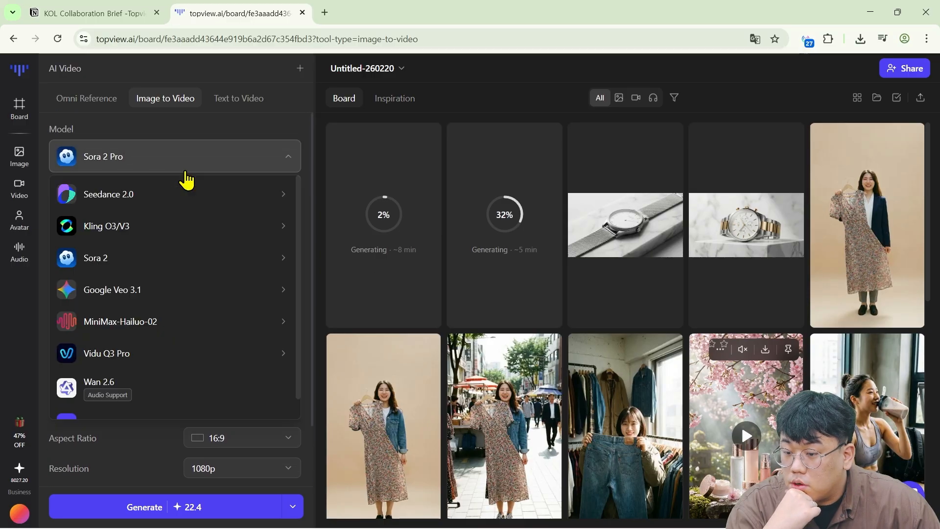
pyautogui.moveTo(196, 253)
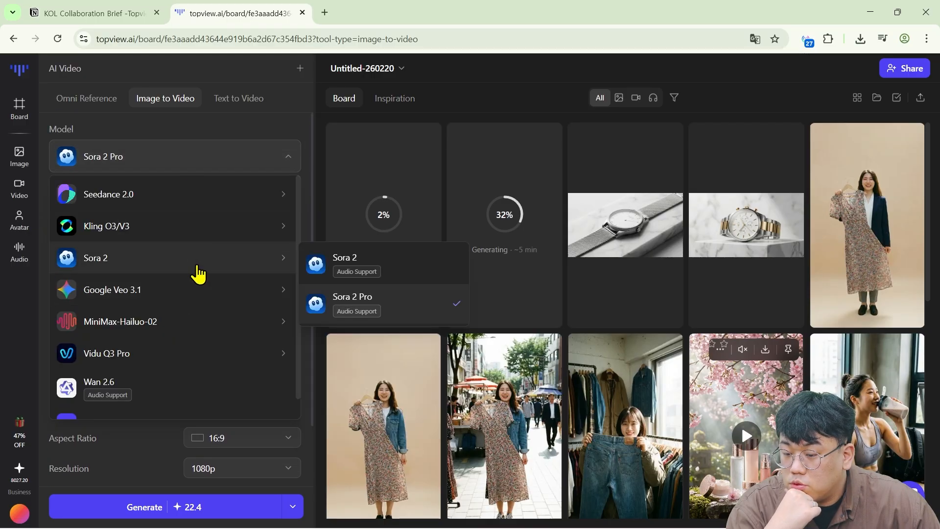
pyautogui.moveTo(212, 206)
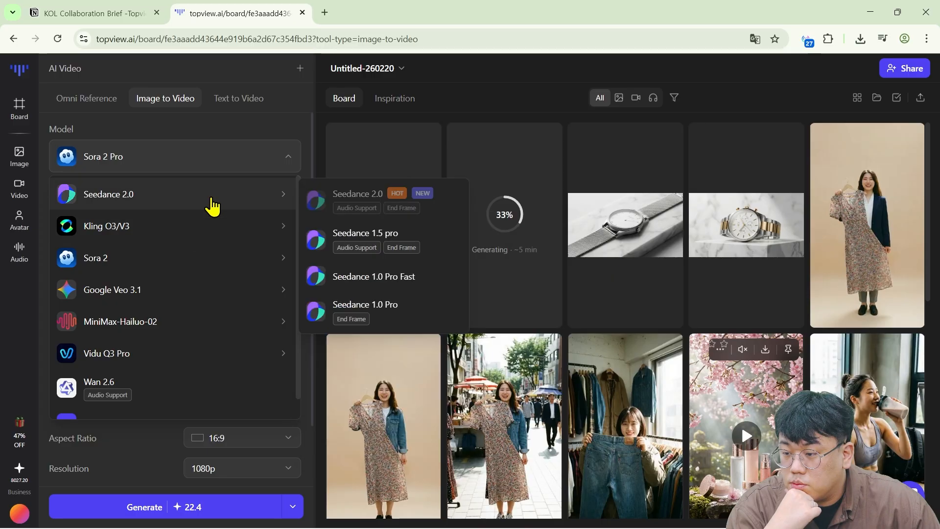
pyautogui.click(359, 245)
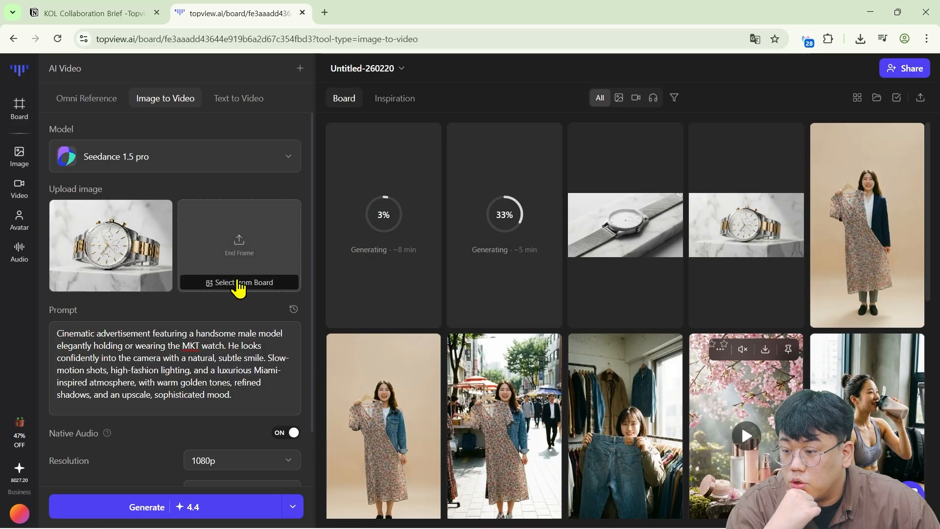
pyautogui.scroll(-1, 220, 307)
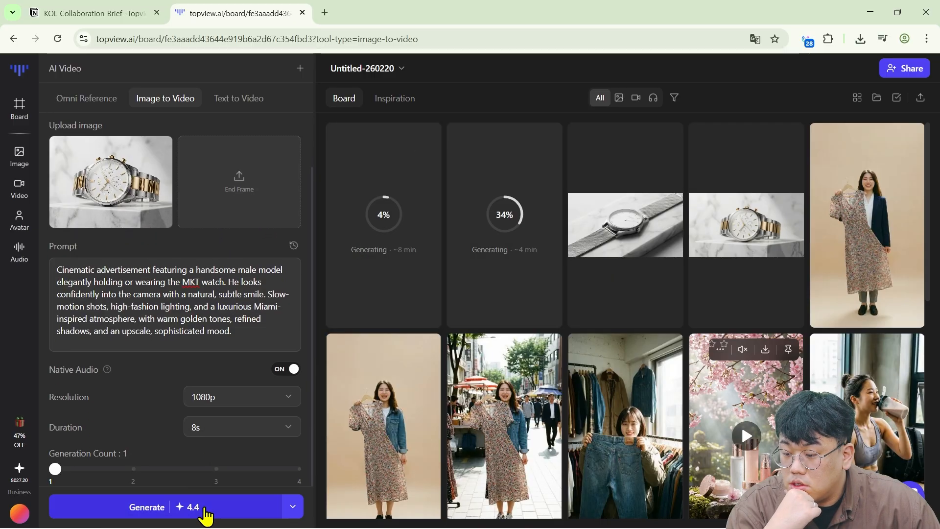
pyautogui.click(200, 507)
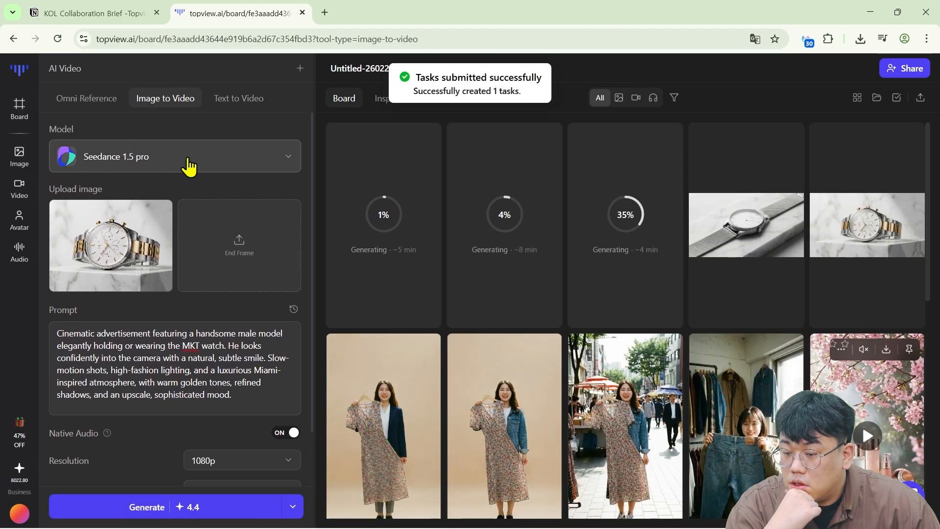
# - Switch the model to Kling V3 and generate another version of the watch advertisement video
pyautogui.click(189, 162)
pyautogui.moveTo(181, 257)
pyautogui.moveTo(182, 231)
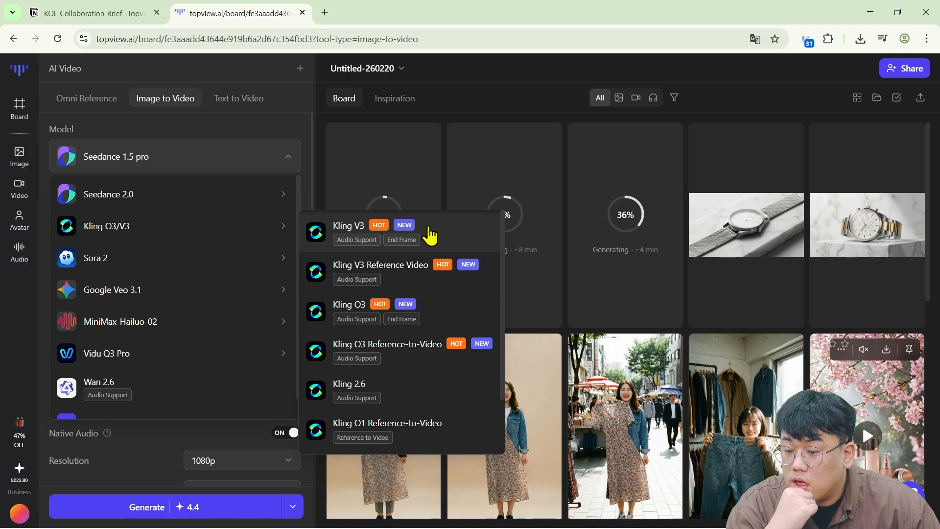
pyautogui.click(430, 235)
pyautogui.click(208, 512)
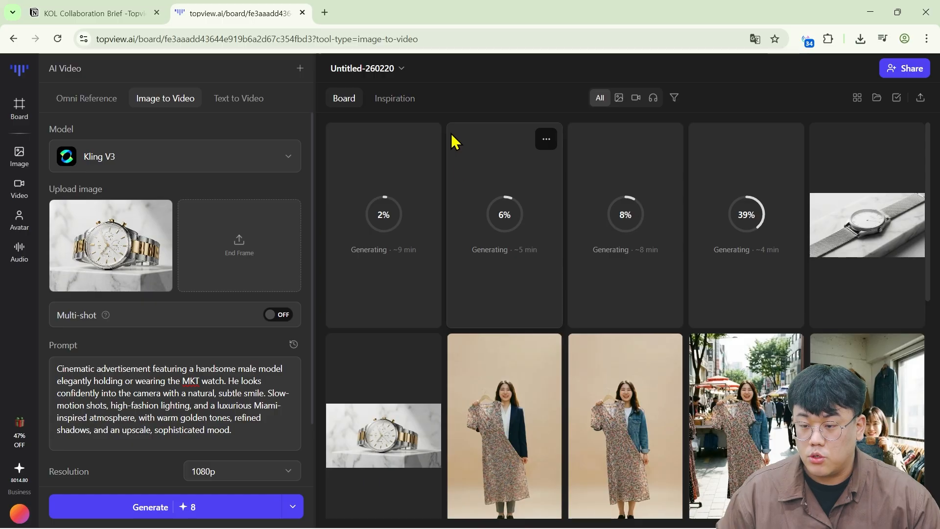
# - Browse the Inspiration gallery, create a similar task from the orange-background "1996" jacket example, and review its model and prompt
pyautogui.click(386, 105)
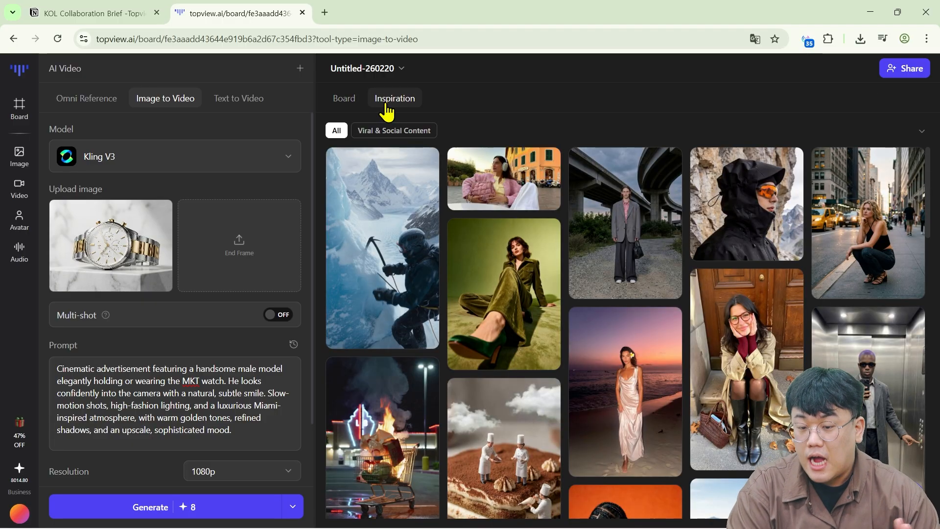
pyautogui.moveTo(643, 230)
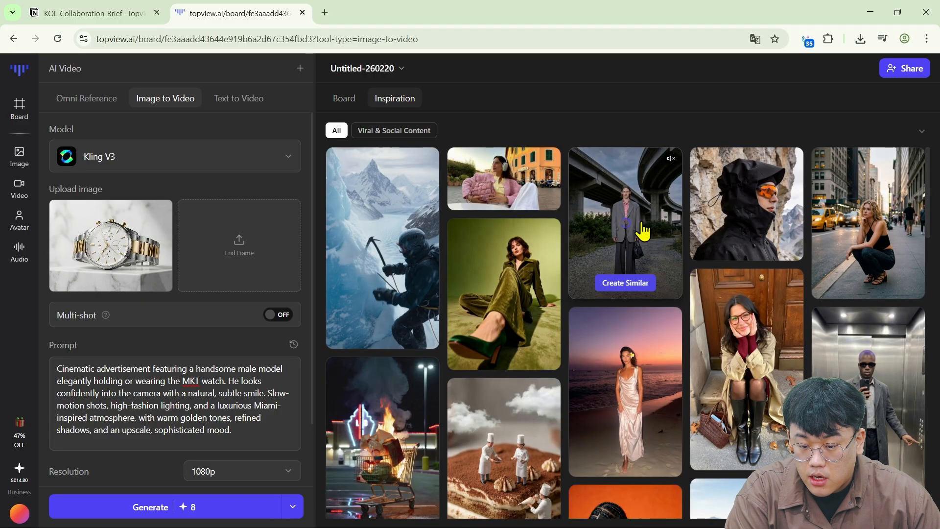
pyautogui.moveTo(721, 224)
pyautogui.scroll(-5, 722, 225)
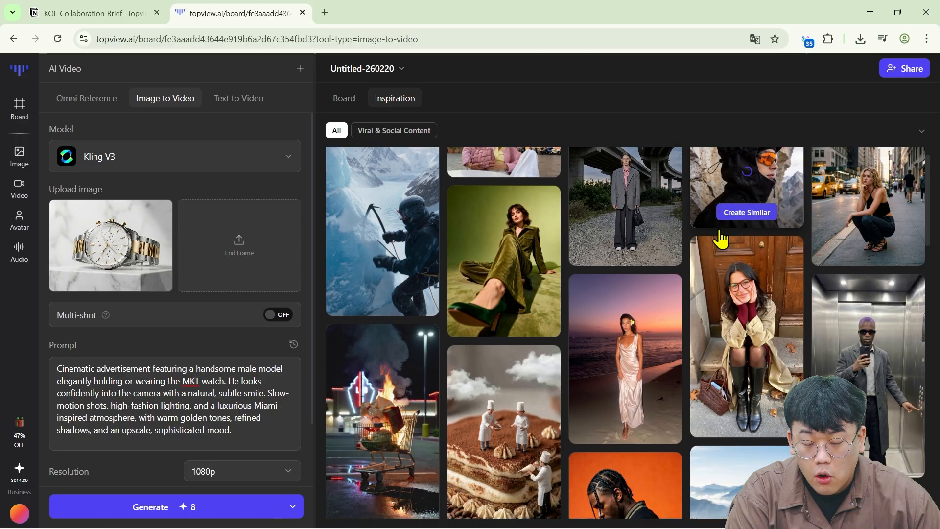
pyautogui.scroll(-3, 643, 336)
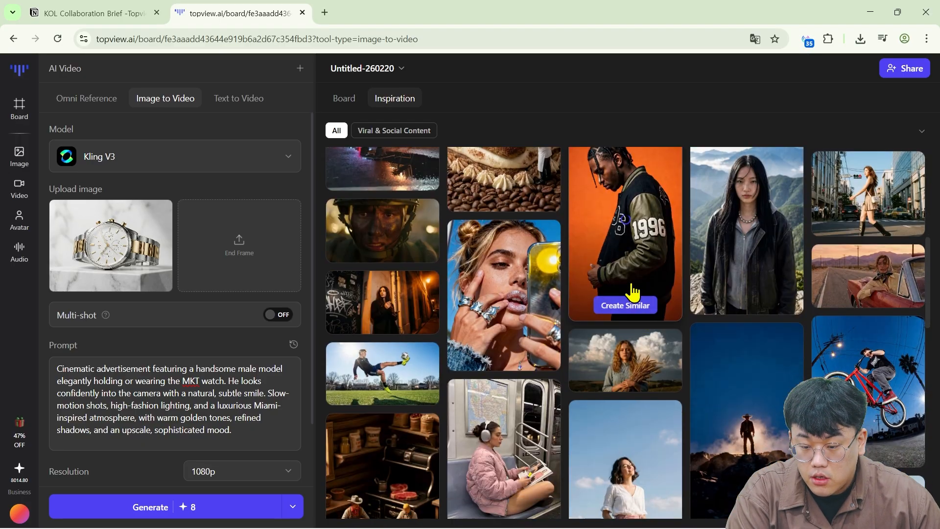
pyautogui.click(648, 307)
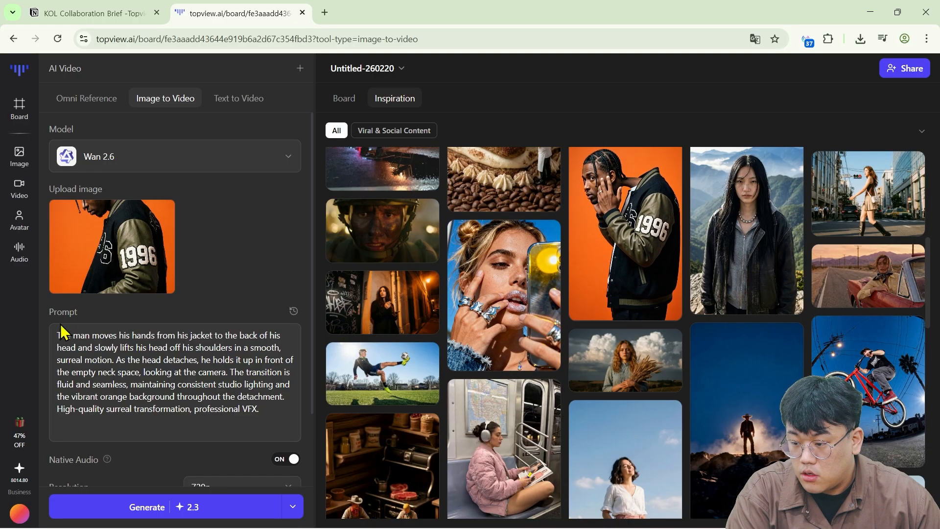
pyautogui.click(124, 161)
pyautogui.click(195, 127)
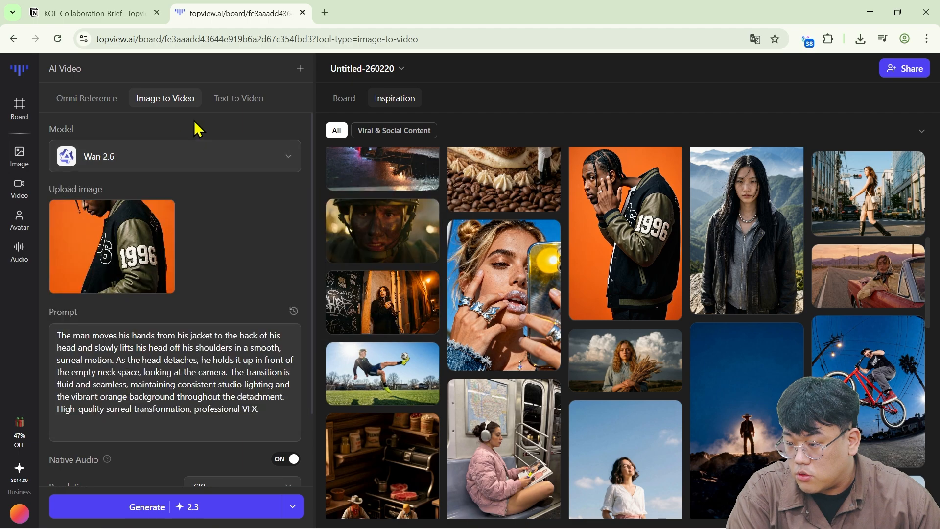
pyautogui.scroll(-1, 133, 325)
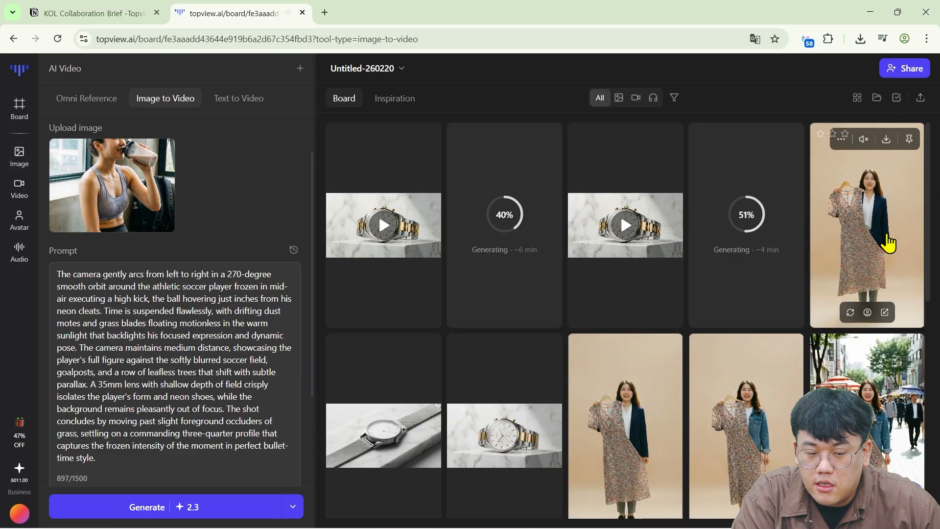
# - Play the generated dress review video at full size, and use it as the source of an AI Avatar Video Lip Sync task
pyautogui.click(891, 241)
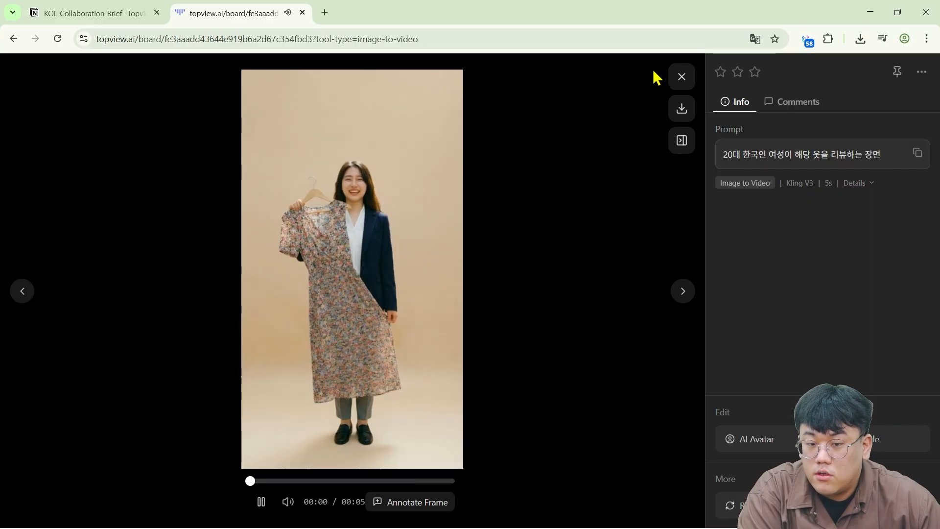
pyautogui.click(681, 77)
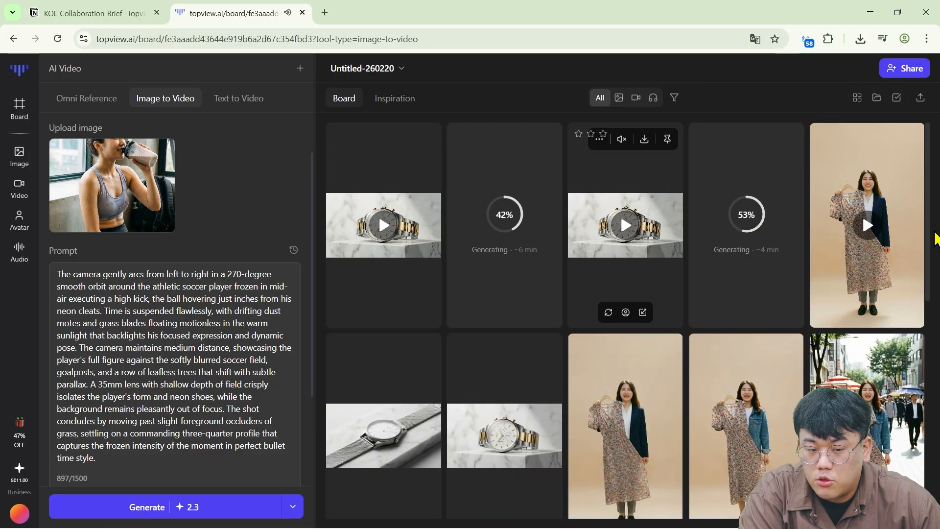
pyautogui.click(896, 214)
pyautogui.click(776, 449)
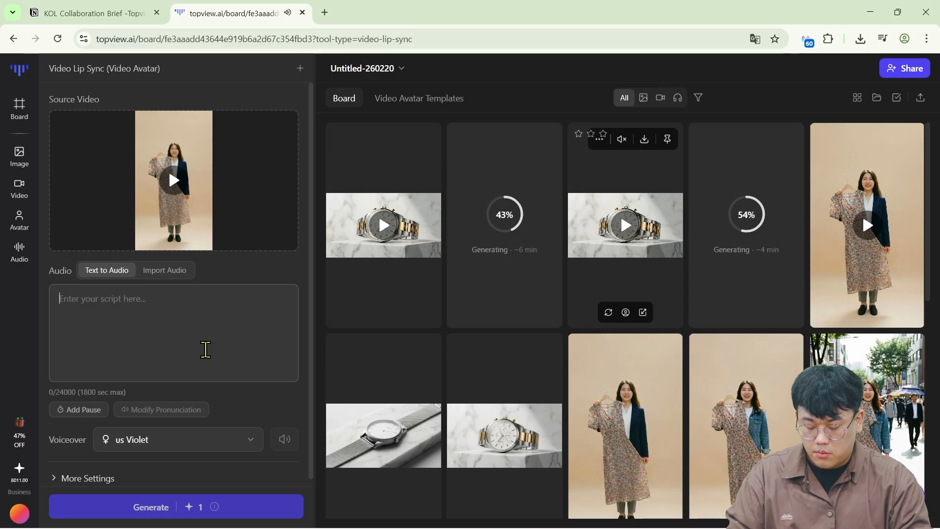
# - Enter the script "진짜 강추템" and "쌰갈스럽지않아요" on two lines and generate the lip-sync video
pyautogui.write('진짜')
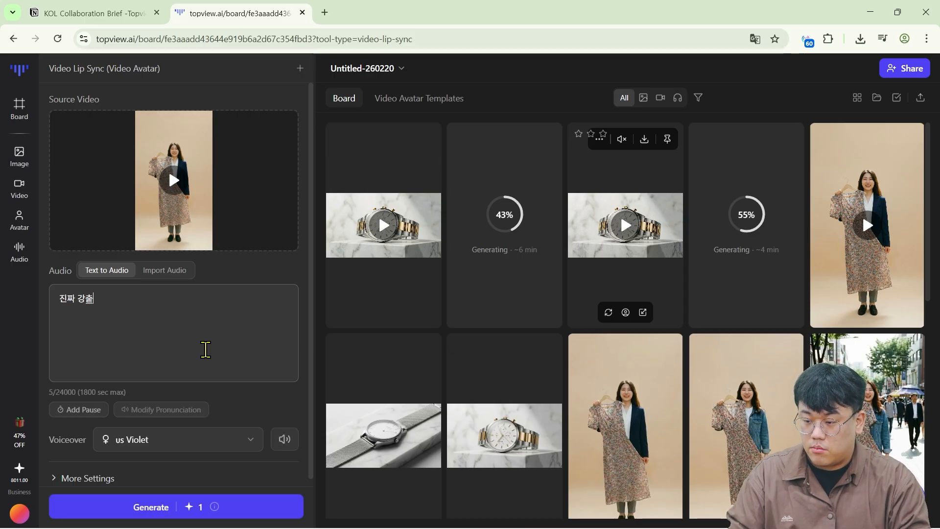
pyautogui.write(' 강추템')
pyautogui.press('Return')
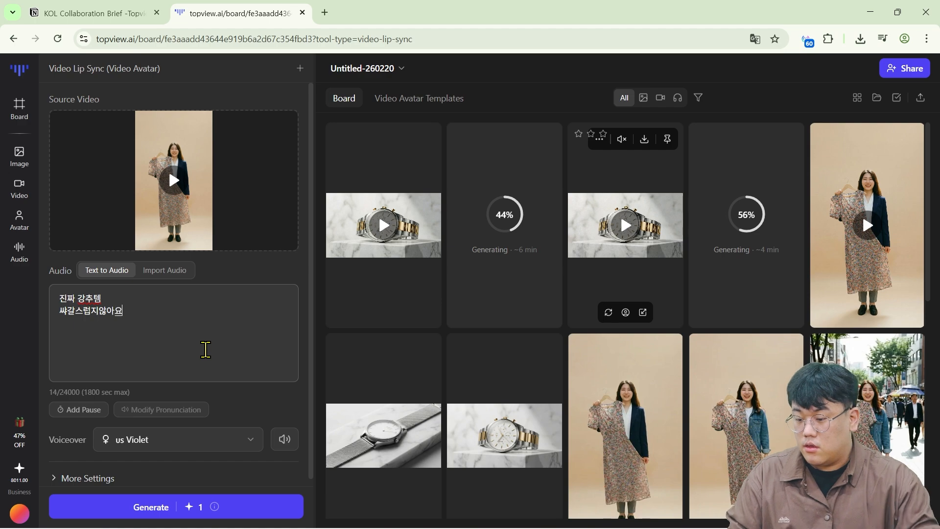
pyautogui.click(138, 508)
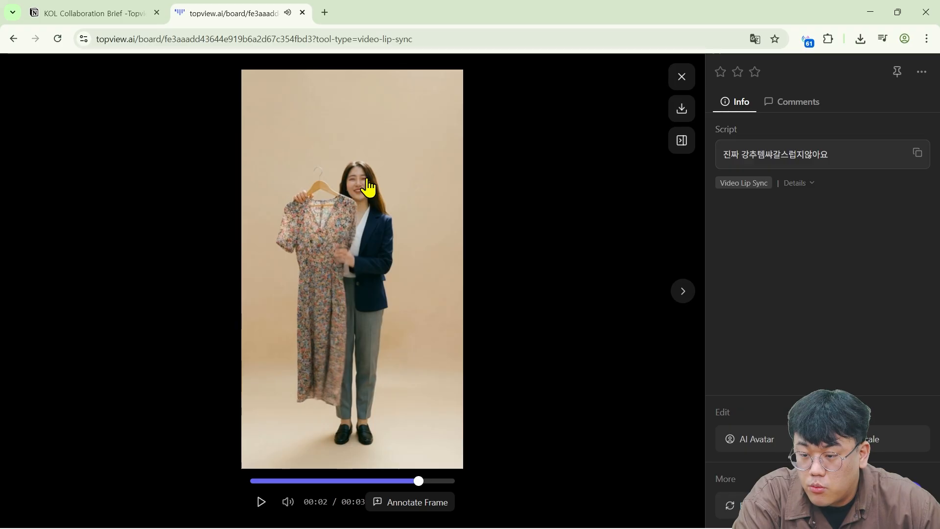
# - Play and pause the generated lip-sync video to check the mouth movement, and return to the board
pyautogui.click(359, 198)
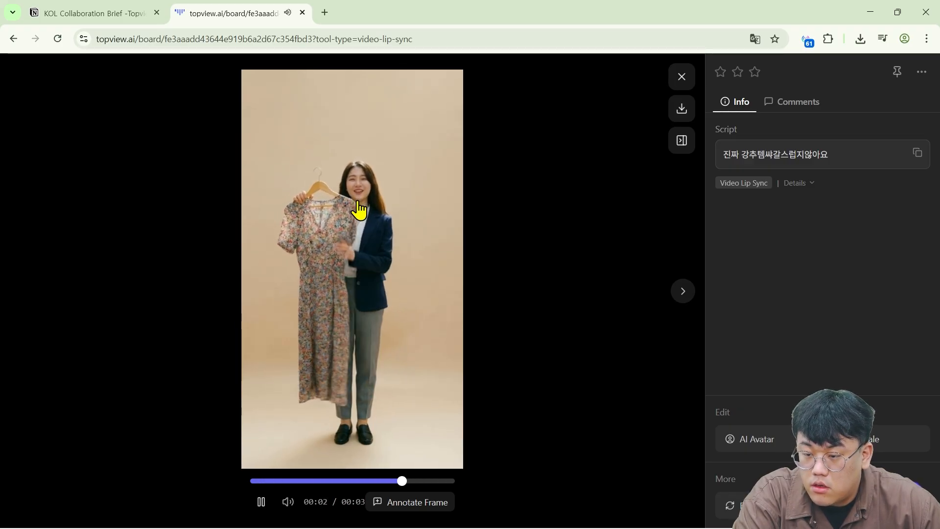
pyautogui.click(358, 204)
pyautogui.click(682, 76)
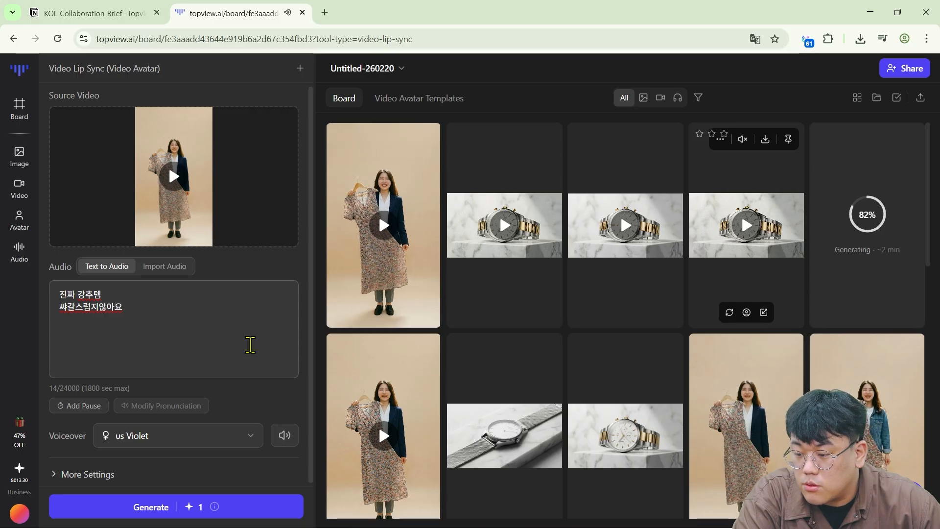
# - Browse the public voiceover voices filtered to Korean (한국어), and leave the voice picker without choosing one
pyautogui.click(194, 440)
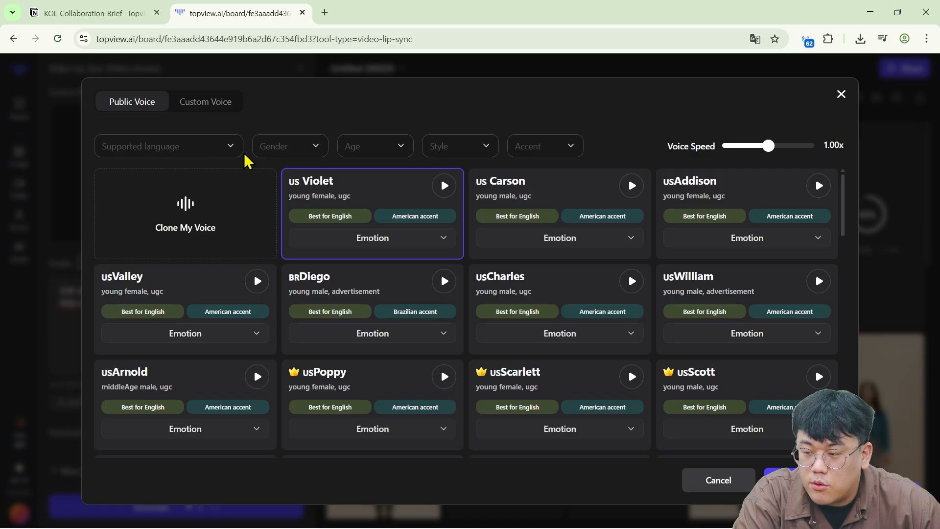
pyautogui.click(202, 147)
pyautogui.scroll(-3, 191, 255)
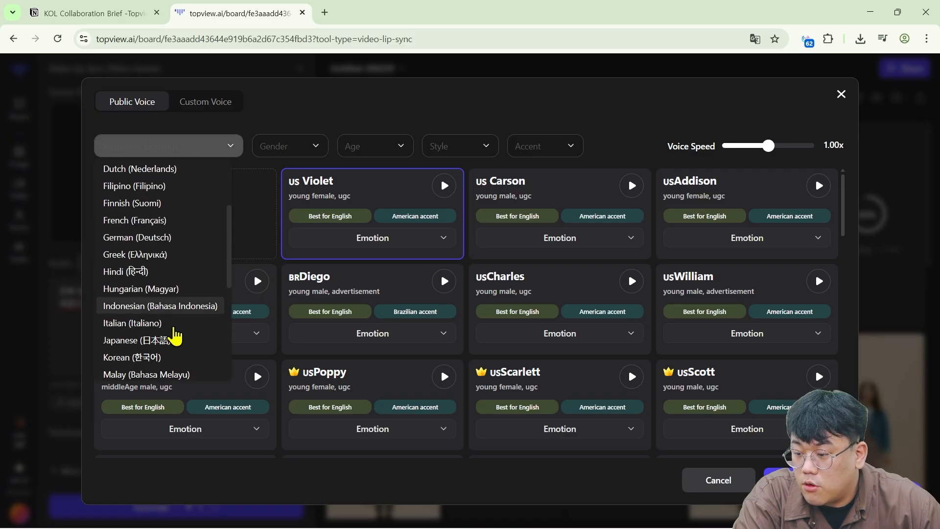
pyautogui.click(177, 357)
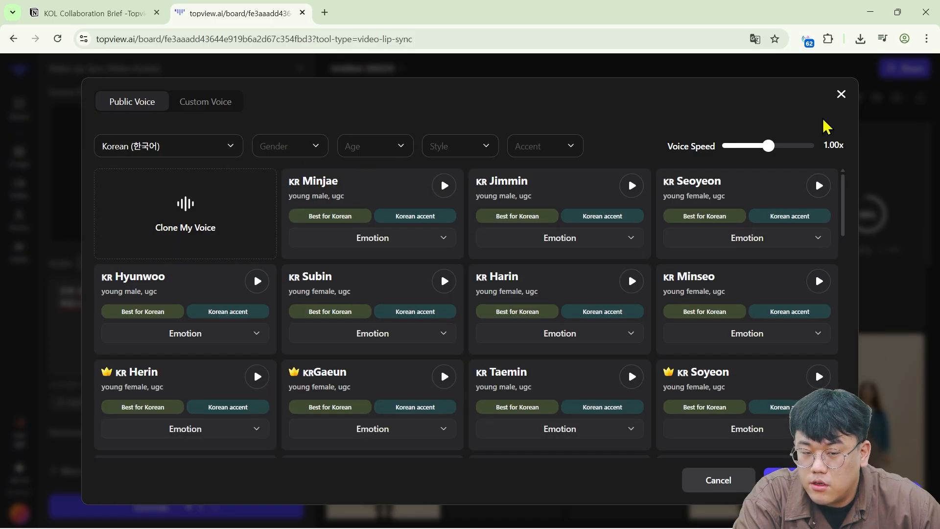
pyautogui.click(841, 96)
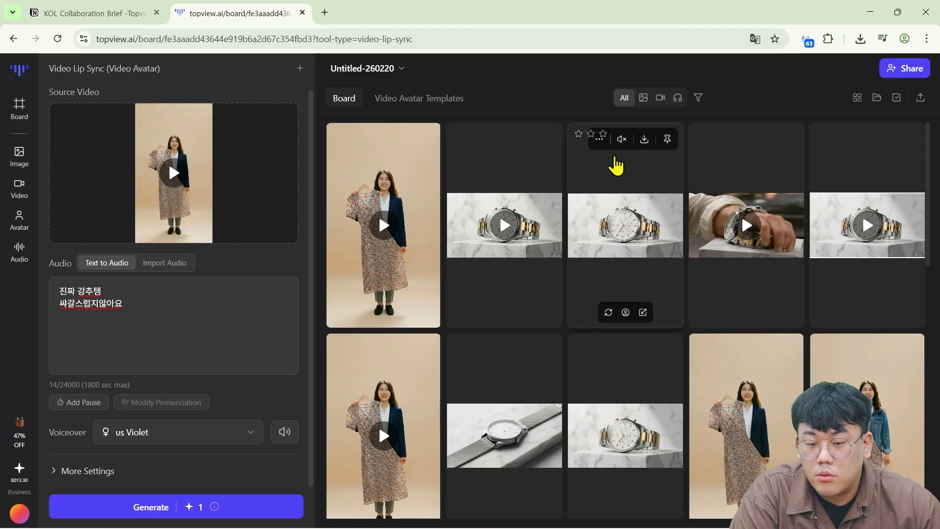
# - Play the Kling V3 and Seedance 1.5 pro watch advertisement videos at full size, and return to the board
pyautogui.click(608, 169)
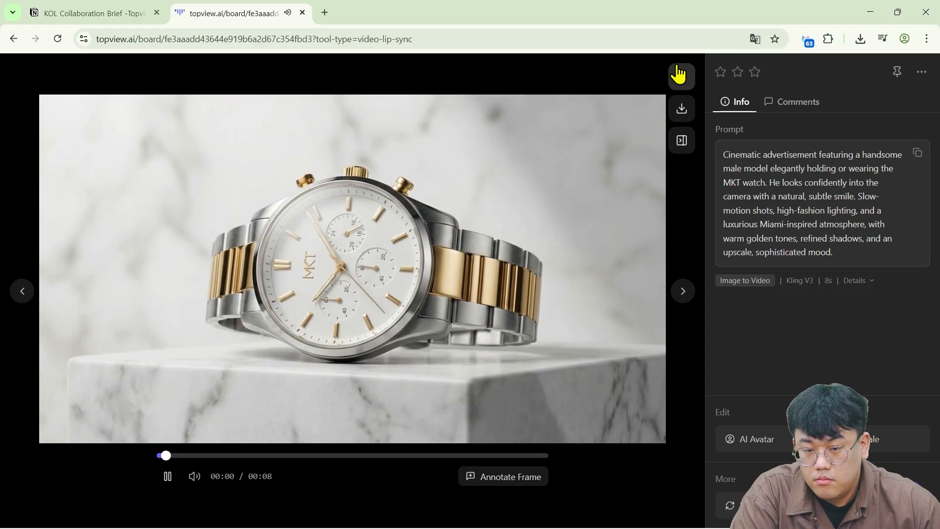
pyautogui.click(682, 76)
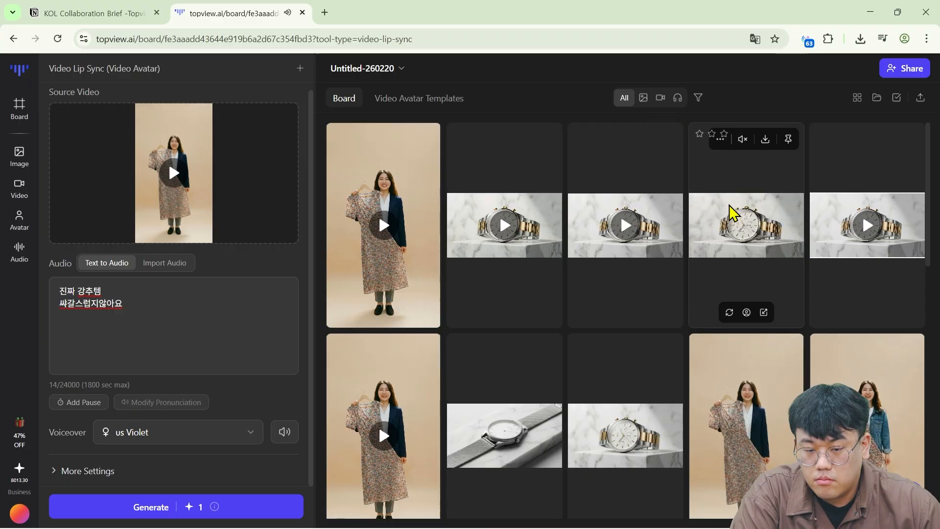
pyautogui.click(729, 205)
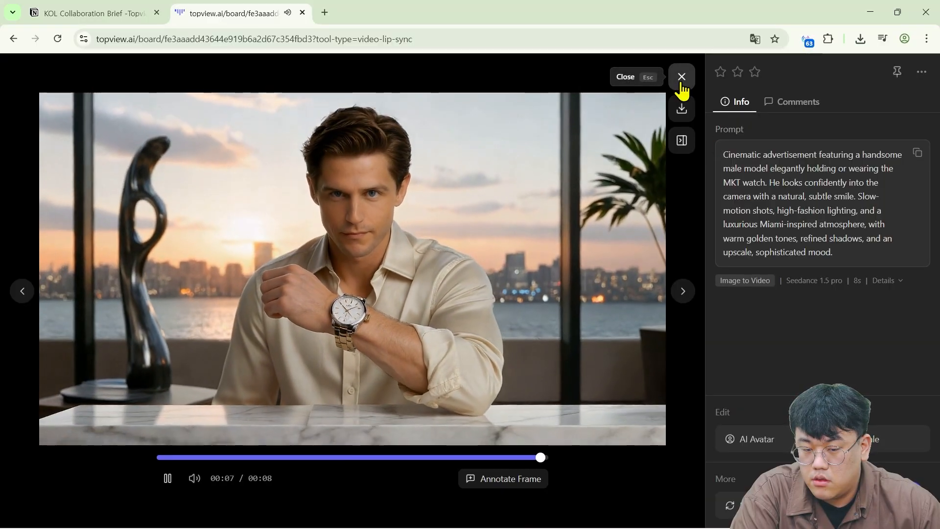
pyautogui.click(681, 84)
# - Play the Sora 2 Pro watch video, pausing on the wrist and face shots to inspect the details, and close it
pyautogui.click(847, 212)
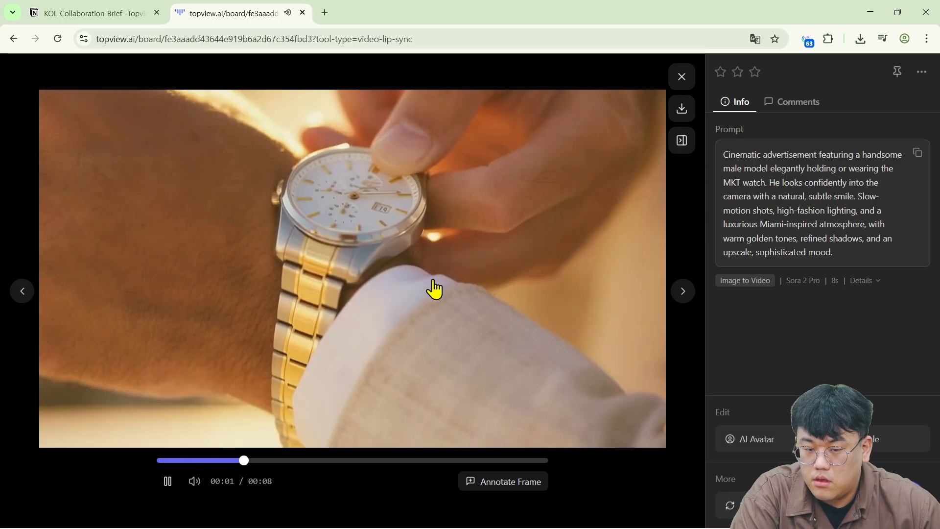
pyautogui.click(504, 227)
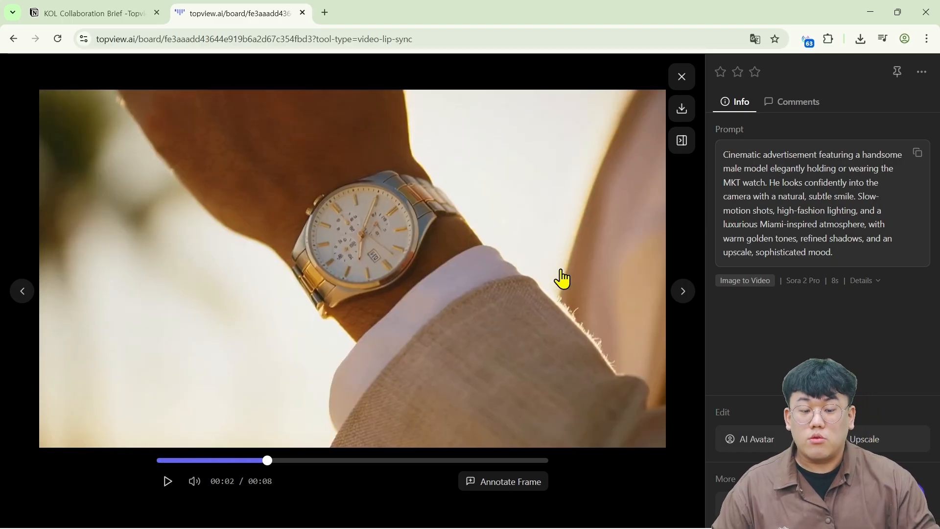
pyautogui.click(374, 282)
pyautogui.click(376, 277)
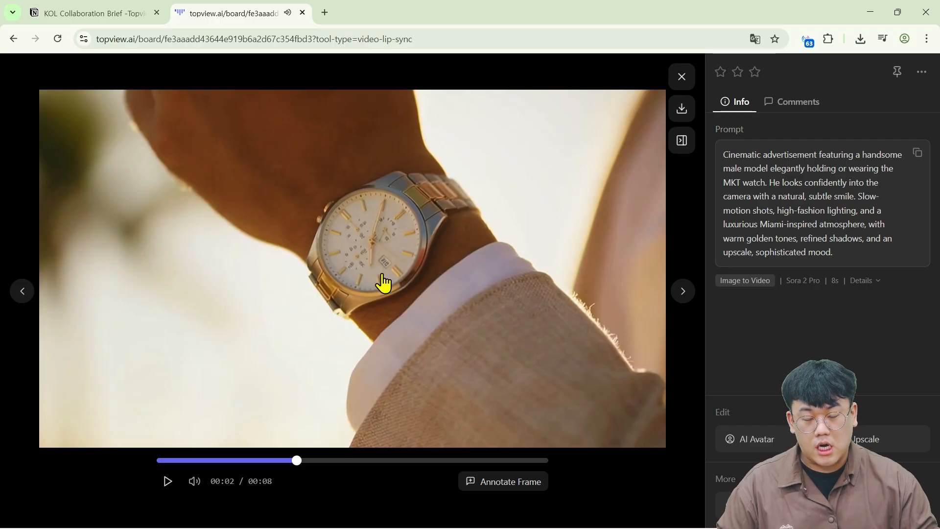
pyautogui.click(444, 311)
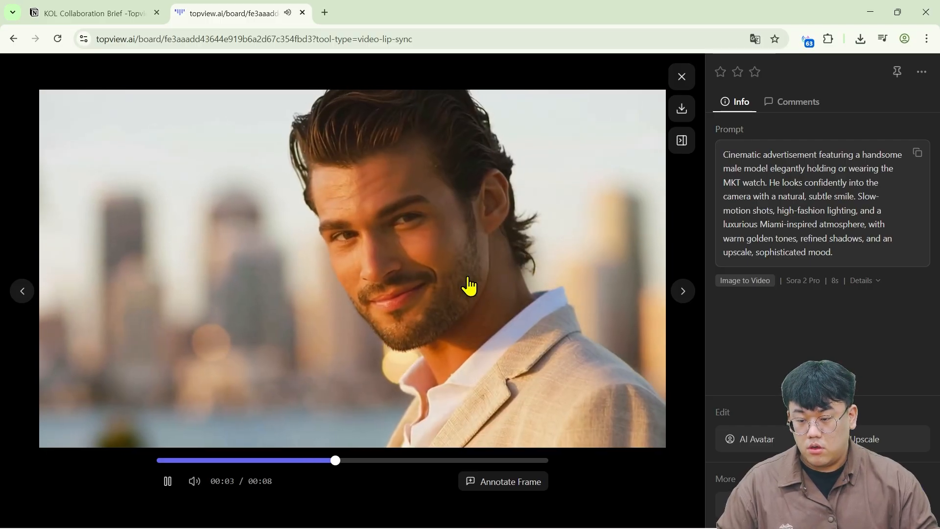
pyautogui.click(426, 300)
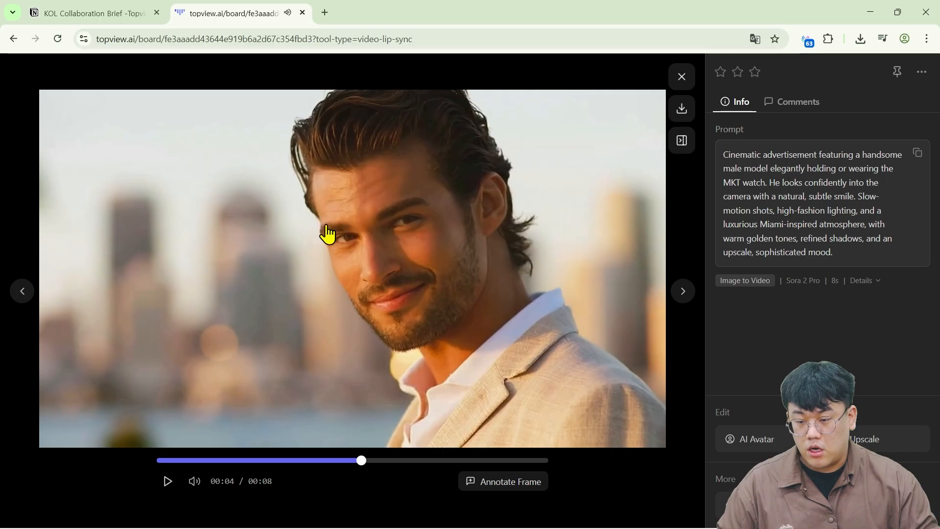
pyautogui.click(683, 88)
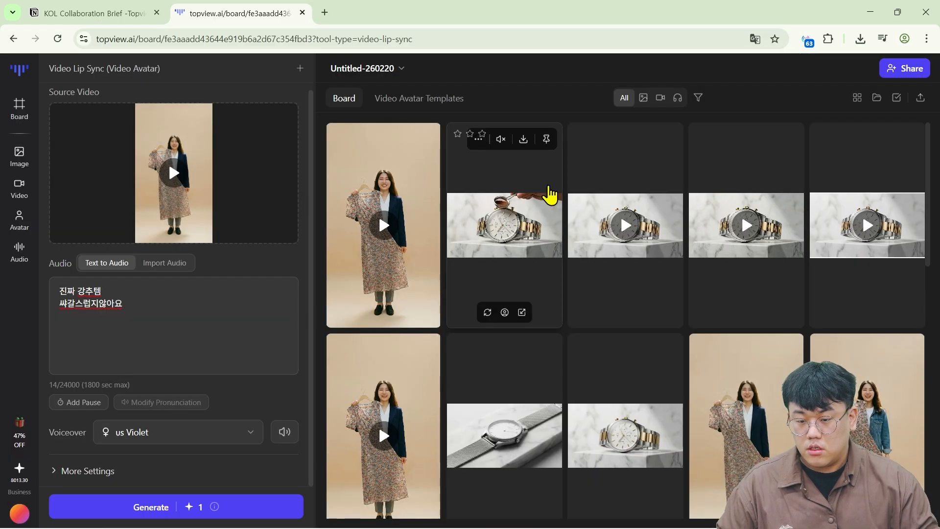
# - Replay the Kling V3, Seedance 1.5 pro and Sora 2 Pro watch videos to compare how each model renders the watch and man
pyautogui.click(583, 199)
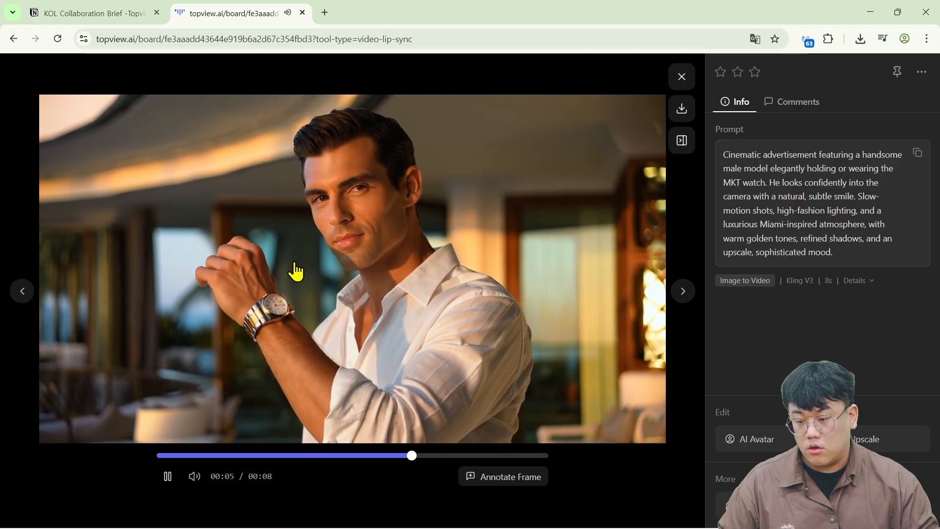
pyautogui.click(692, 84)
pyautogui.moveTo(734, 227)
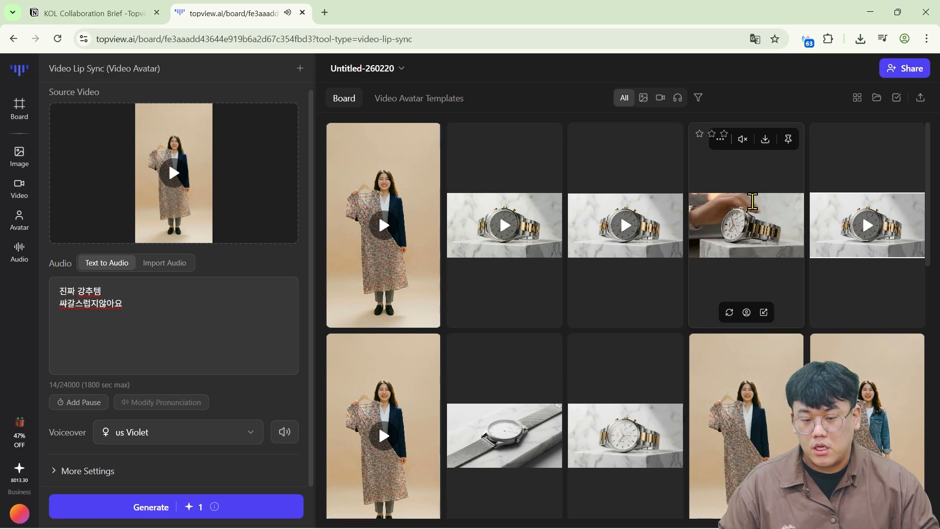
pyautogui.click(753, 211)
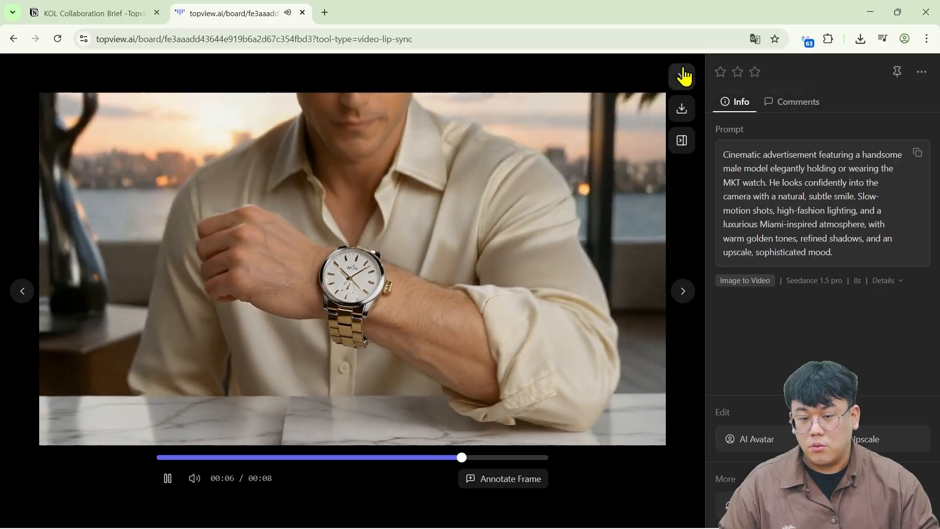
pyautogui.click(682, 76)
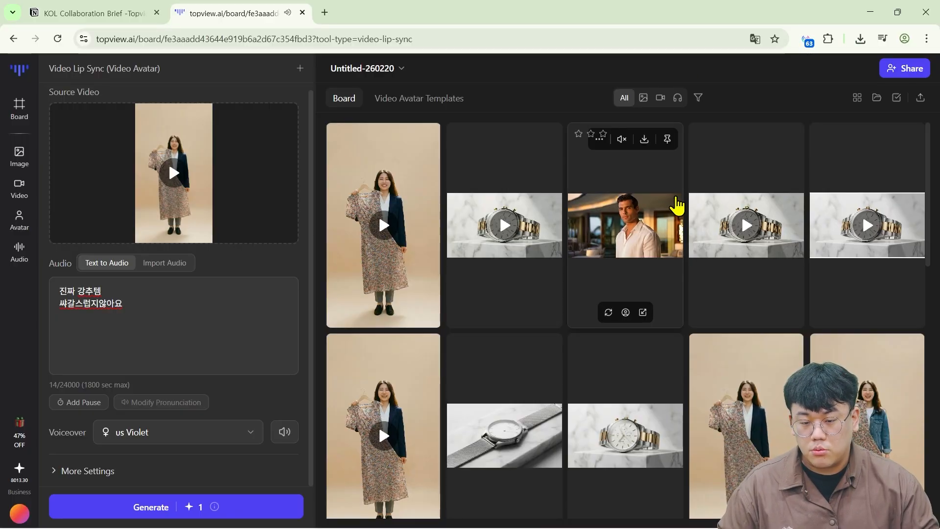
pyautogui.click(677, 199)
pyautogui.click(683, 76)
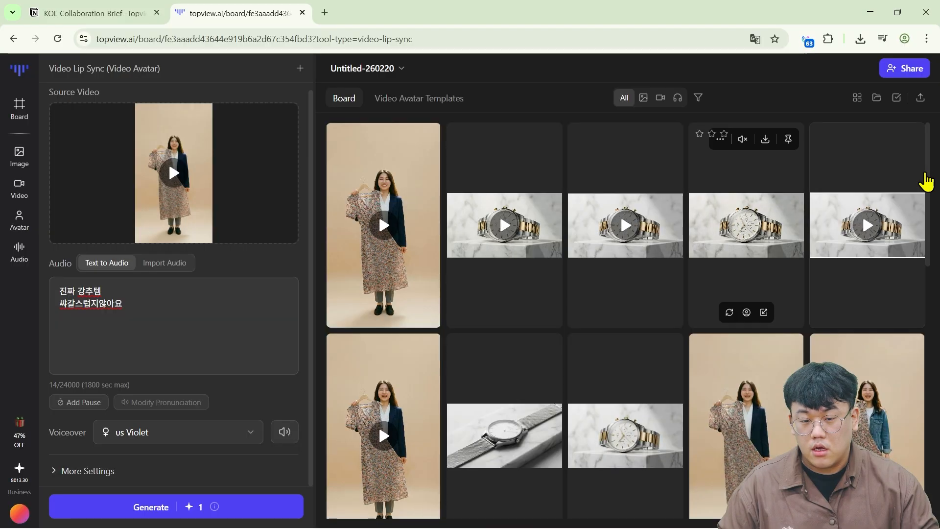
pyautogui.click(925, 178)
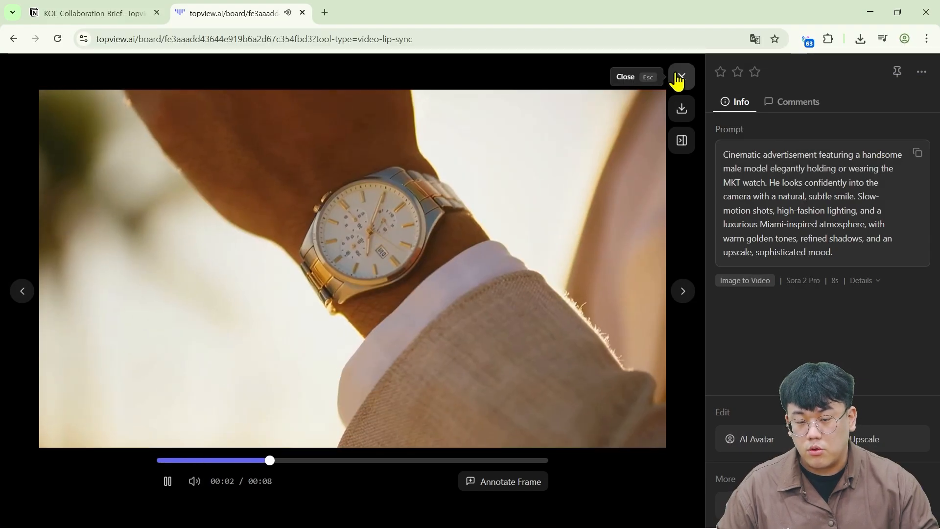
pyautogui.click(680, 77)
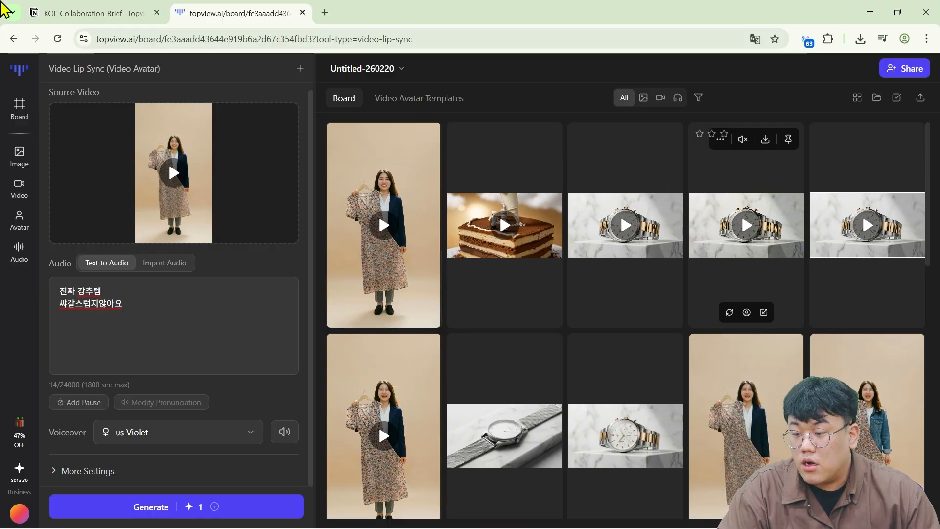
pyautogui.moveTo(13, 164)
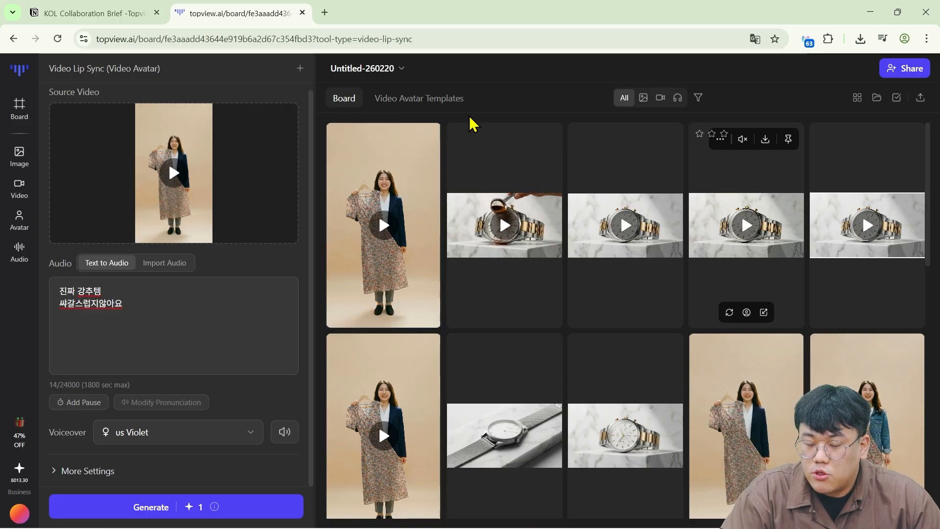
pyautogui.moveTo(416, 181)
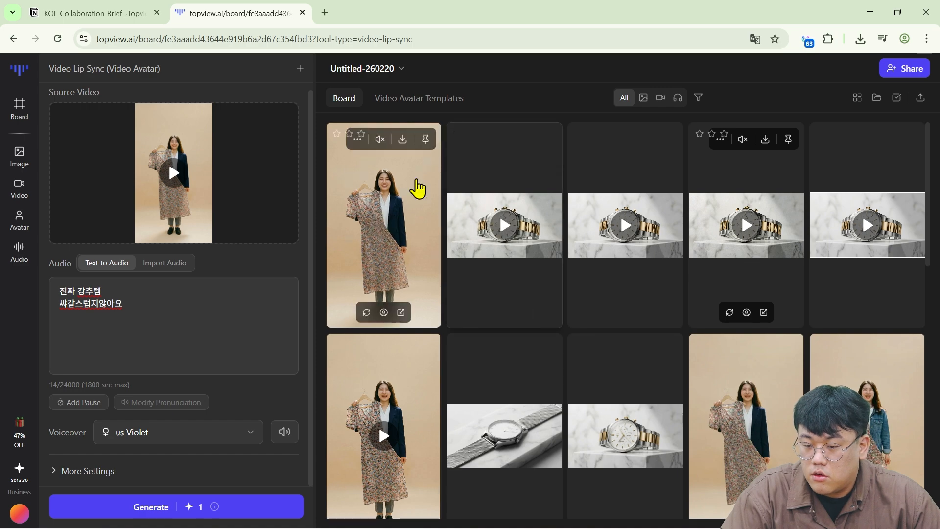